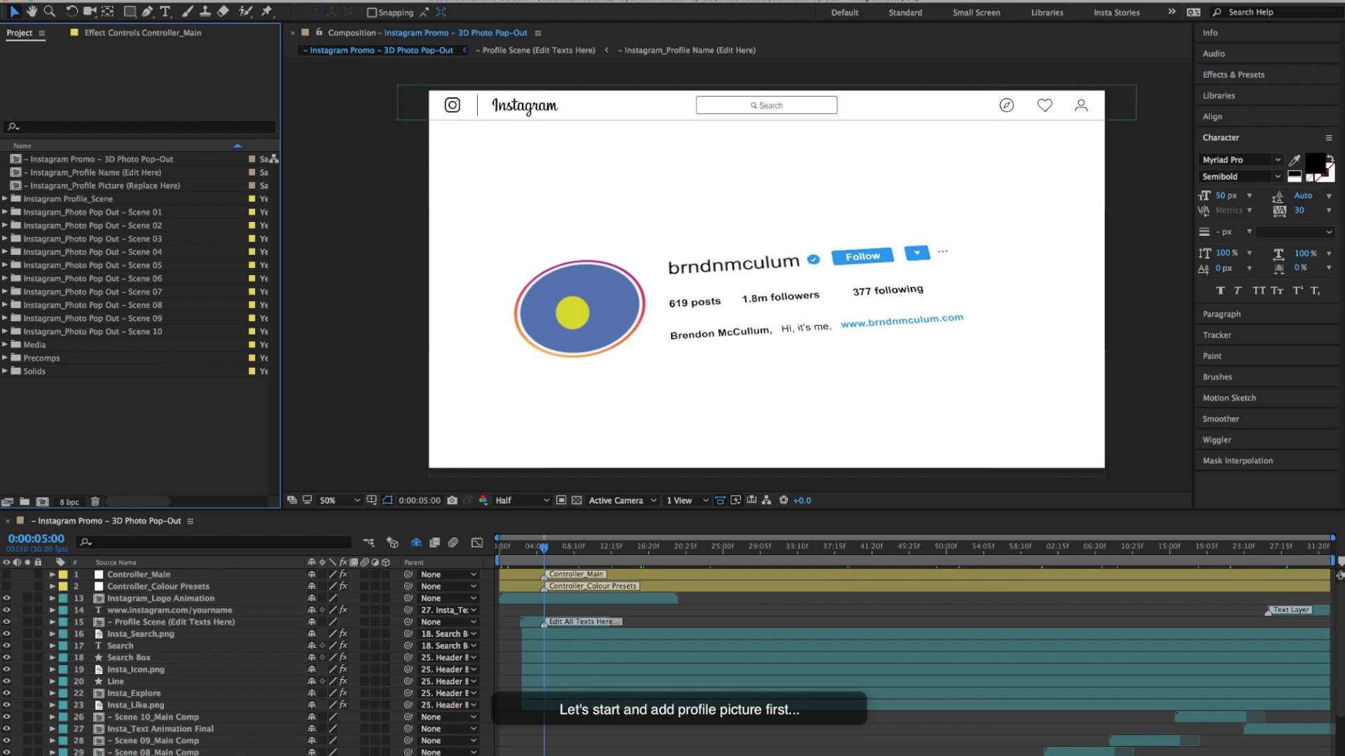
# Import Instagram_Profile Picture.jpg from Photos For Tutorial and place it above the placeholder in the Instagram_Profile Picture (Replace Here) composition
pyautogui.click(135, 185)
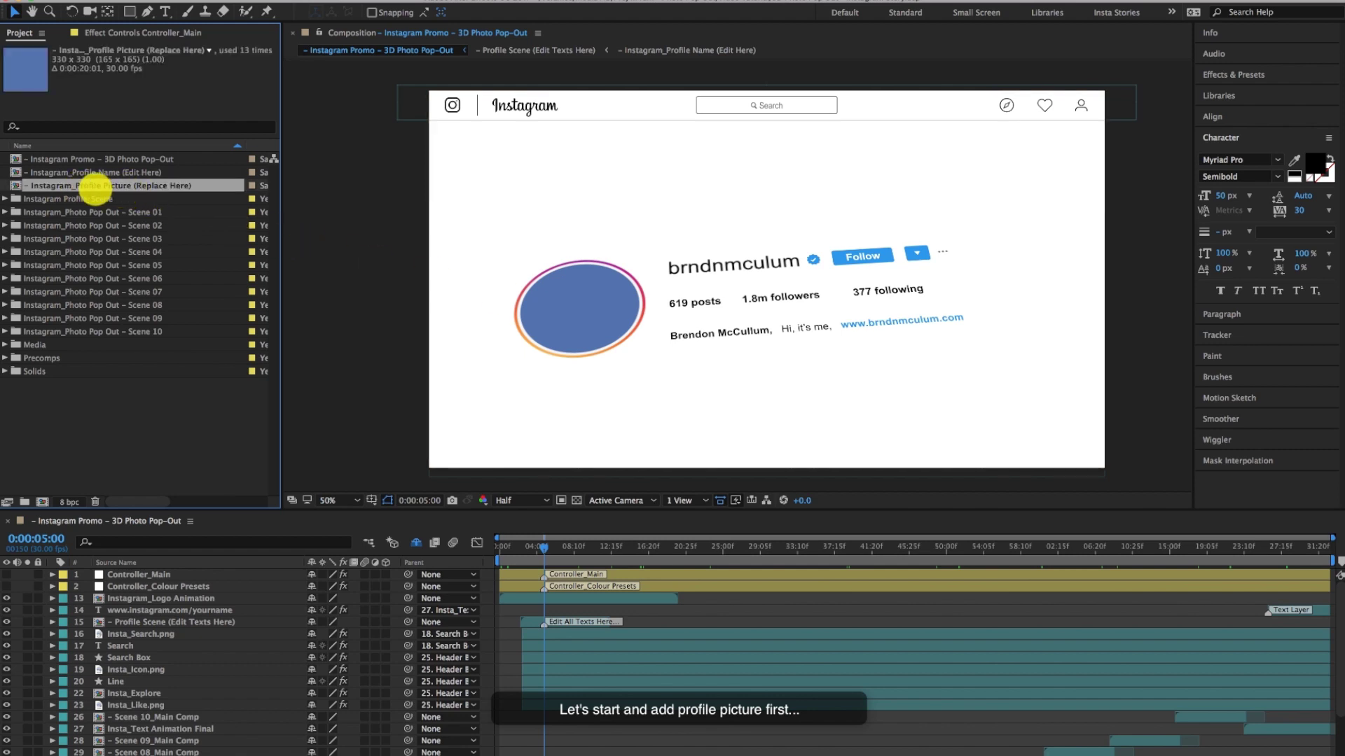
pyautogui.doubleClick(96, 186)
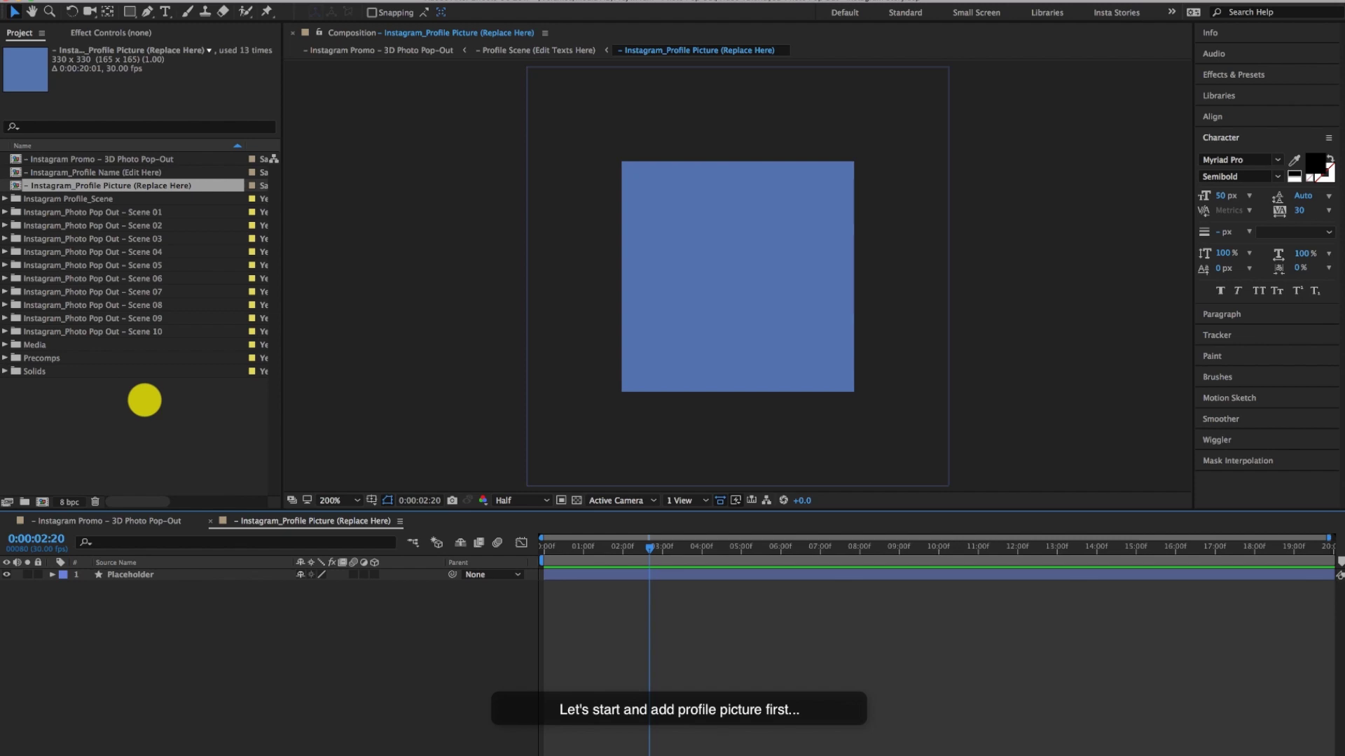
pyautogui.rightClick(145, 401)
pyautogui.moveTo(182, 465)
pyautogui.click(375, 466)
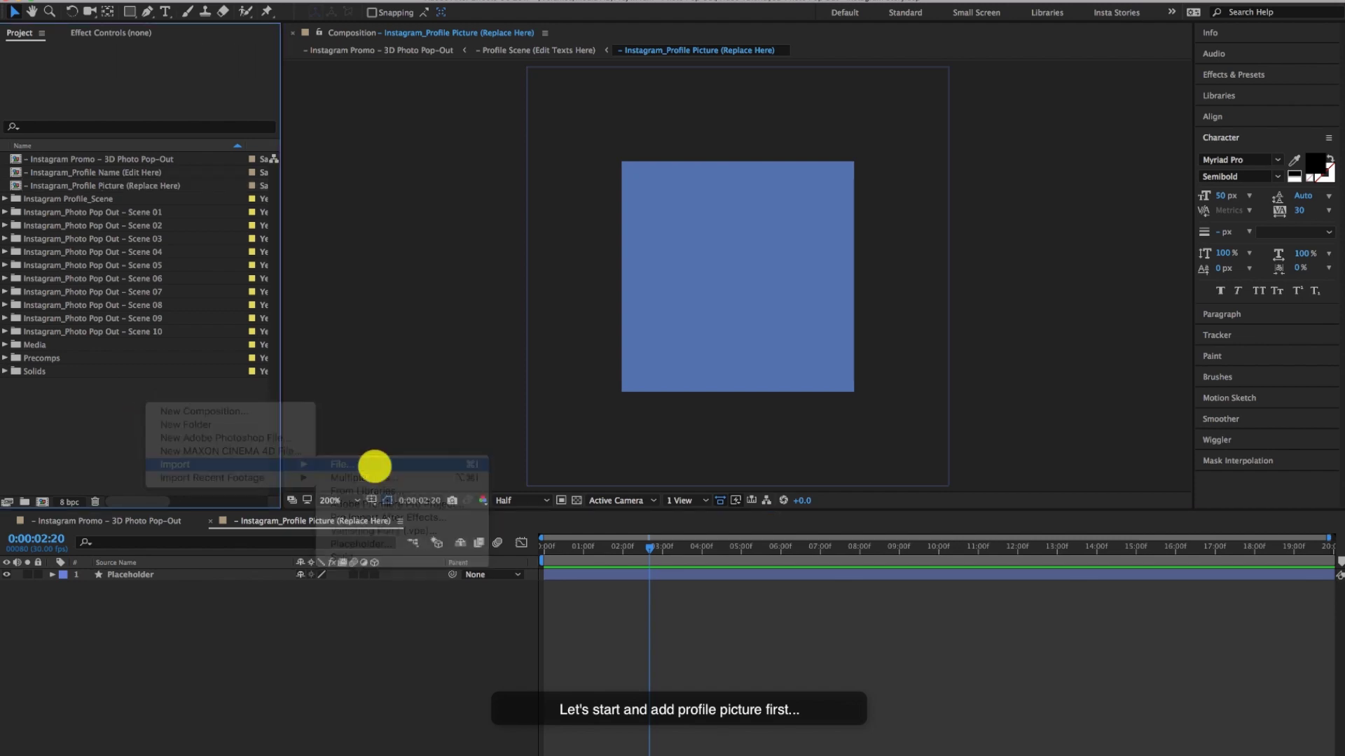
pyautogui.click(530, 195)
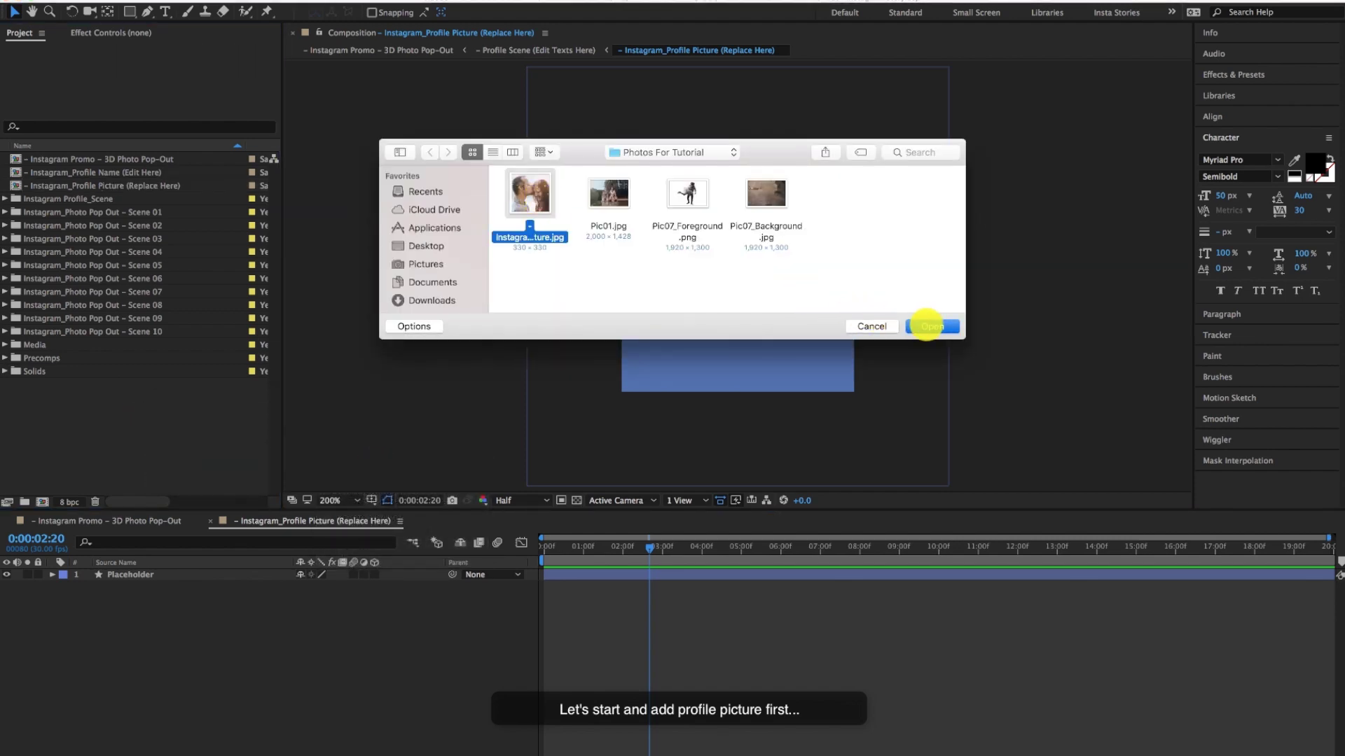
pyautogui.click(926, 325)
pyautogui.moveTo(123, 199); pyautogui.dragTo(142, 571)
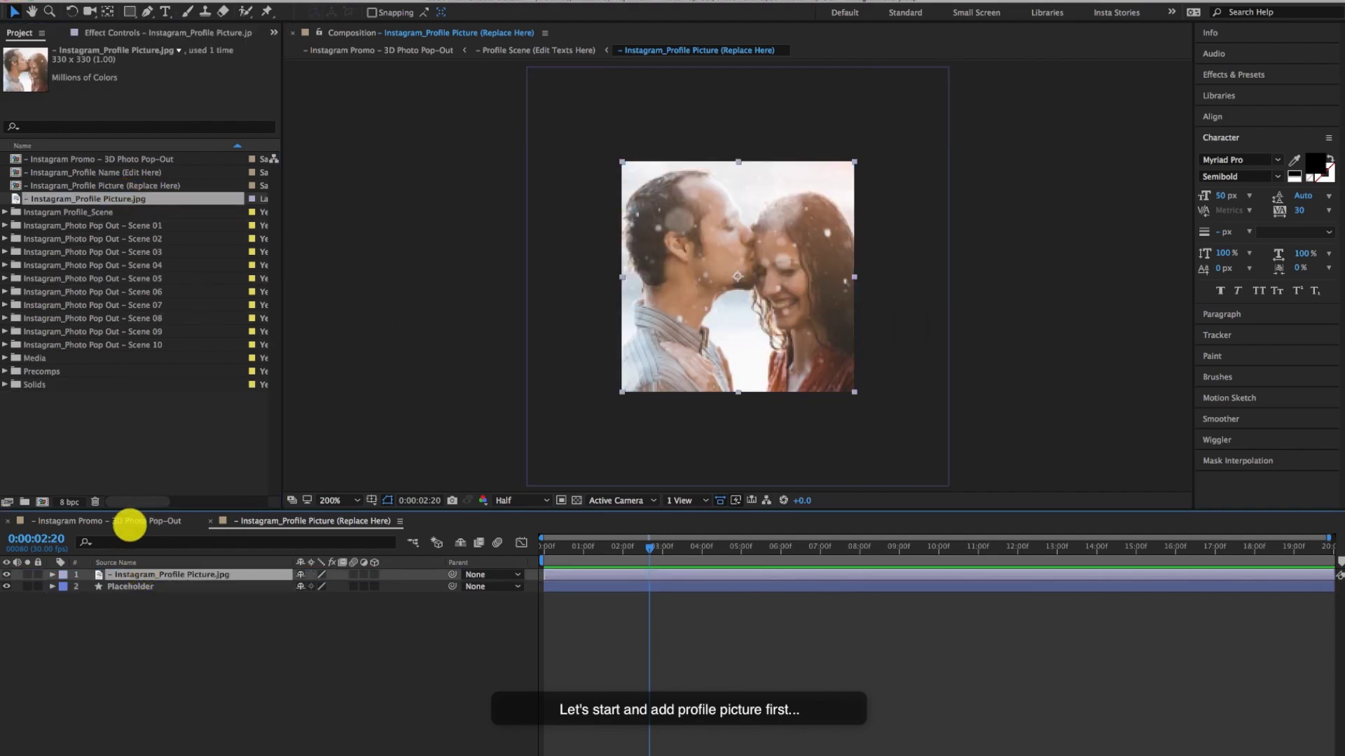
pyautogui.click(129, 522)
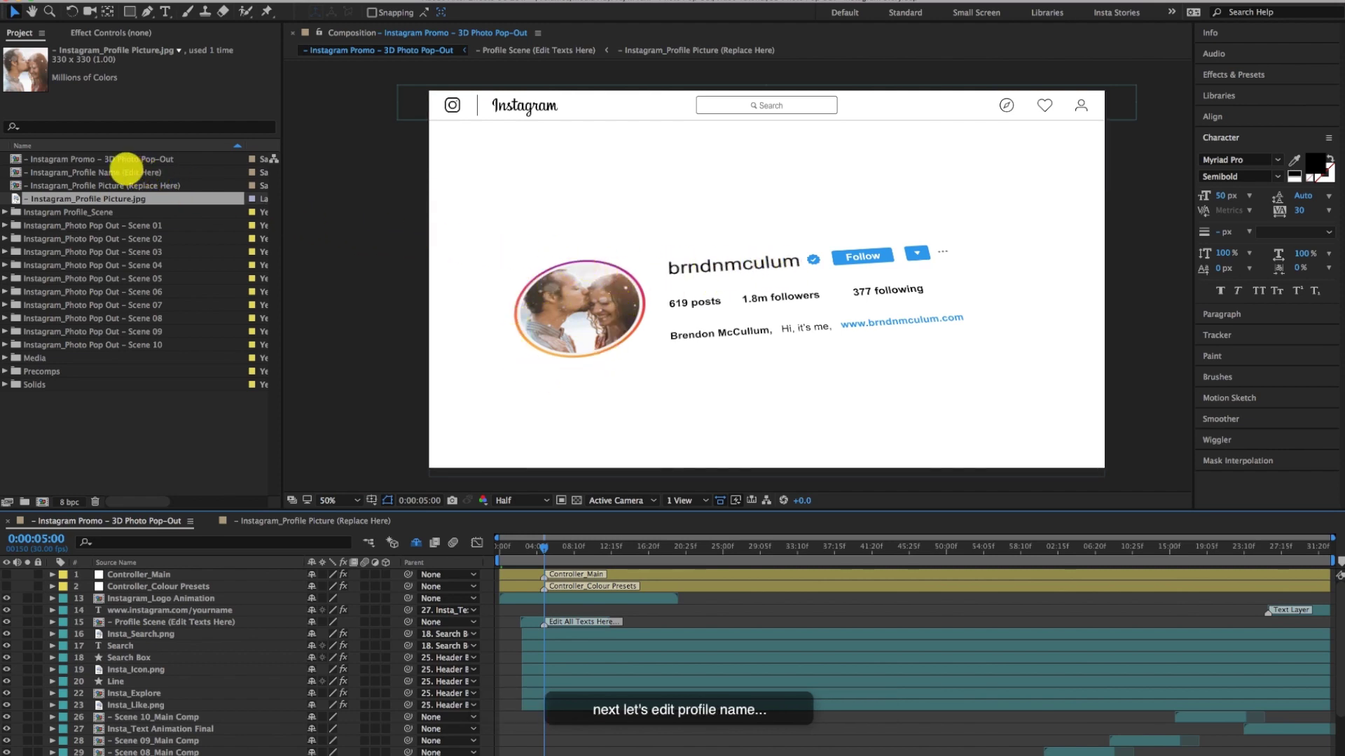
# Replace the text in the Instagram_Profile Name (Edit Here) composition with "yournamehere"
pyautogui.click(126, 172)
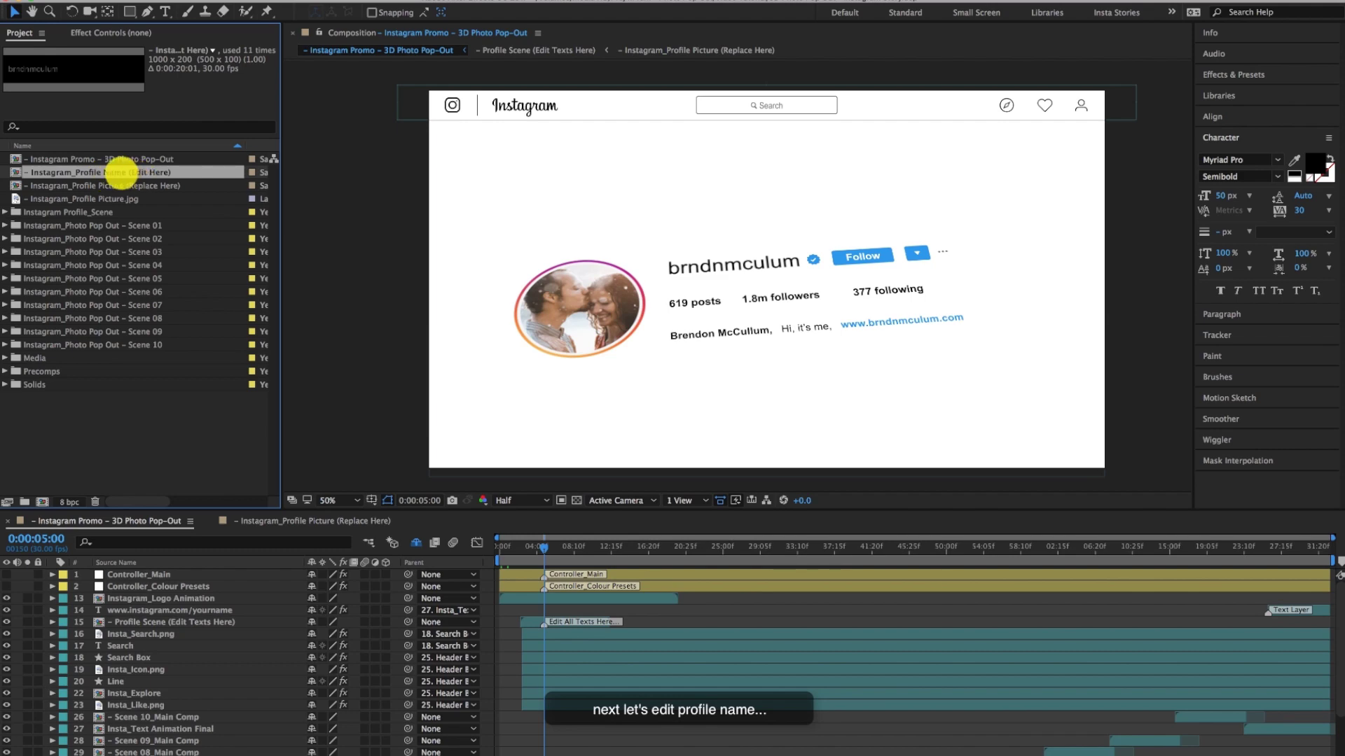
pyautogui.doubleClick(120, 173)
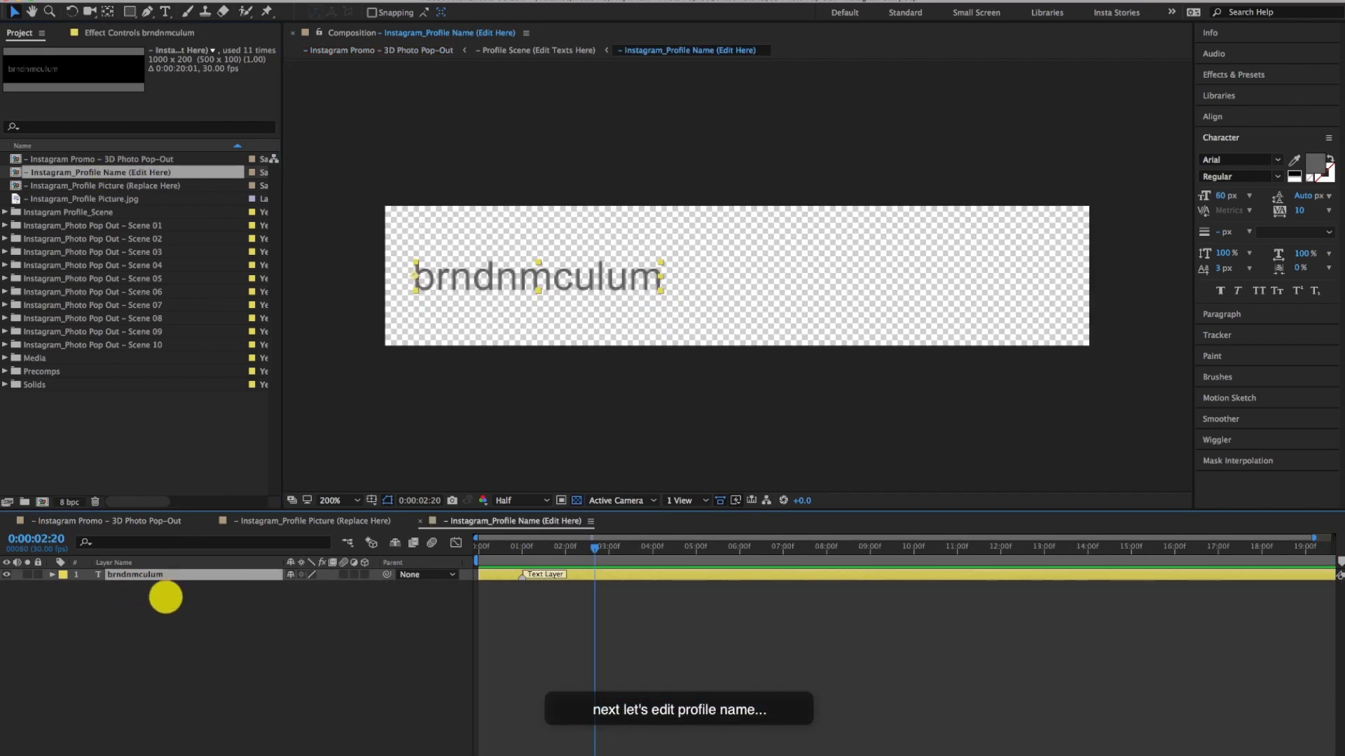
pyautogui.click(161, 589)
pyautogui.doubleClick(145, 575)
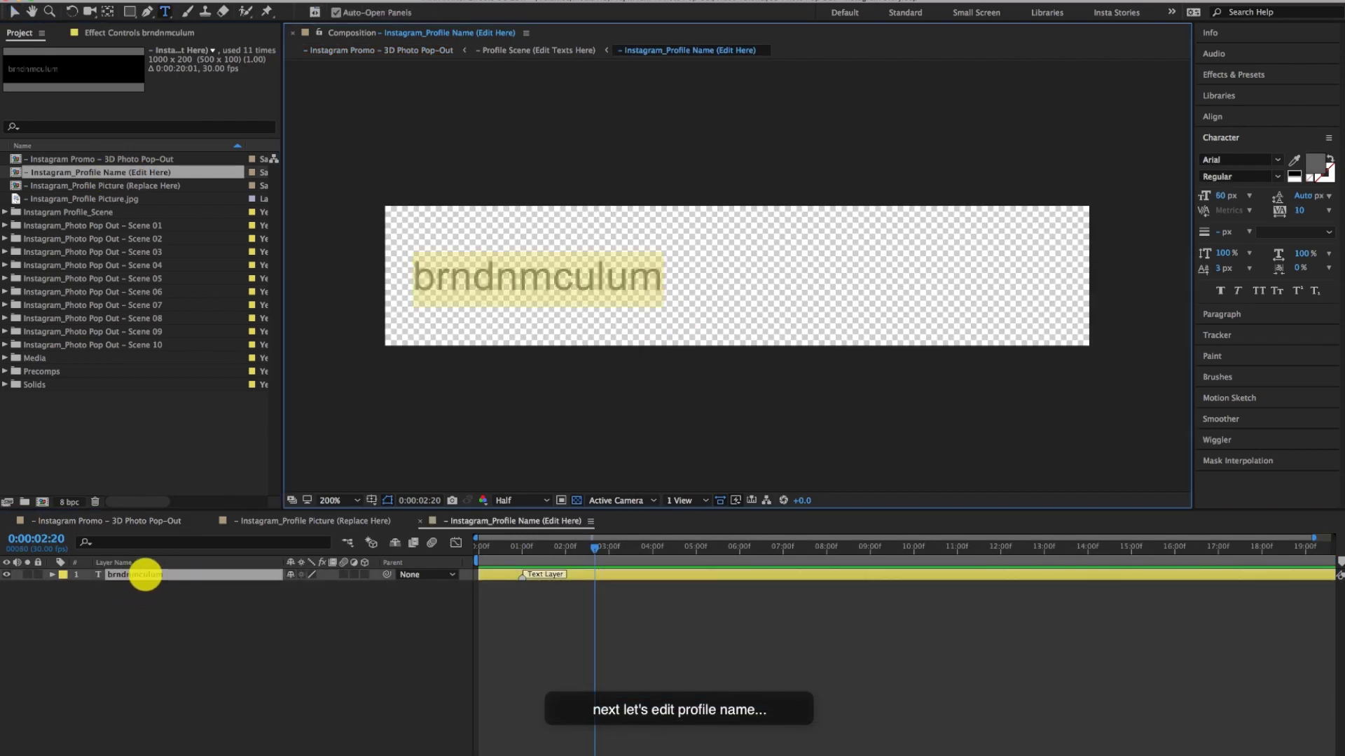
pyautogui.write('yournamehere')
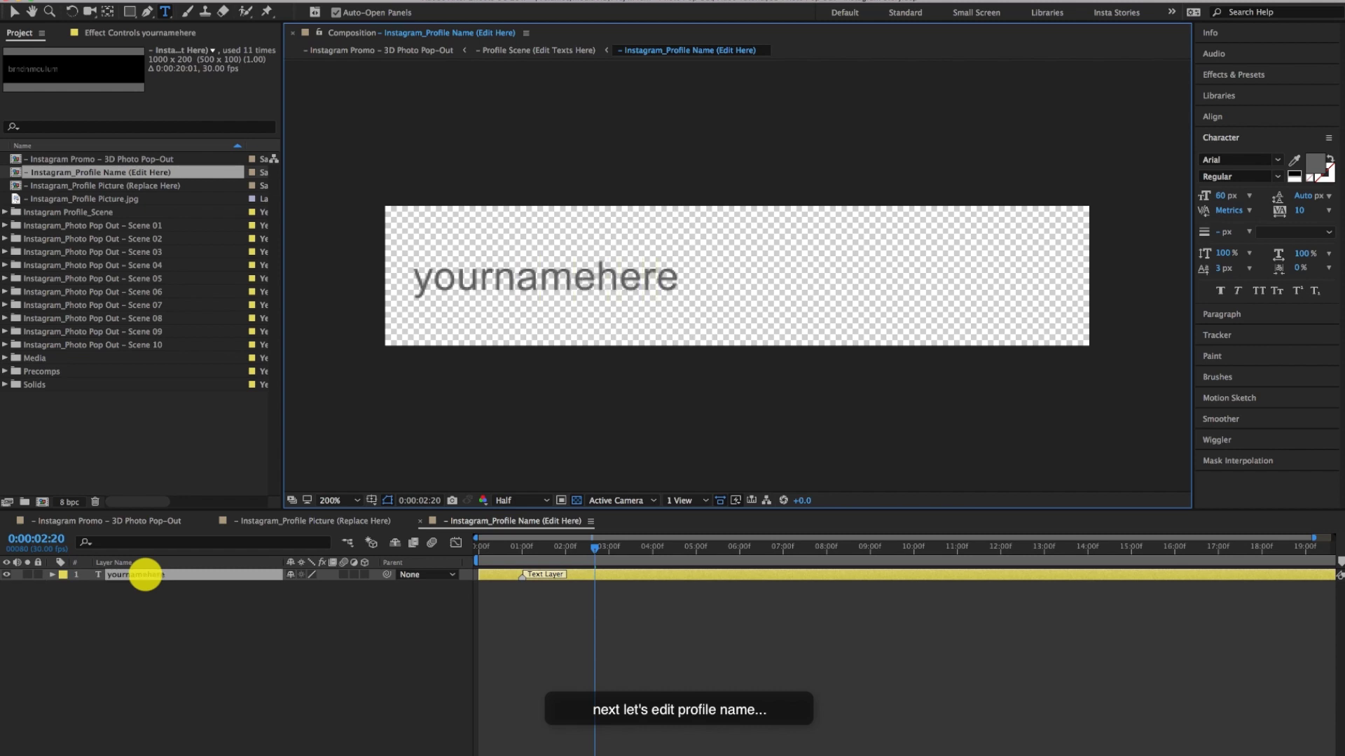
pyautogui.click(150, 612)
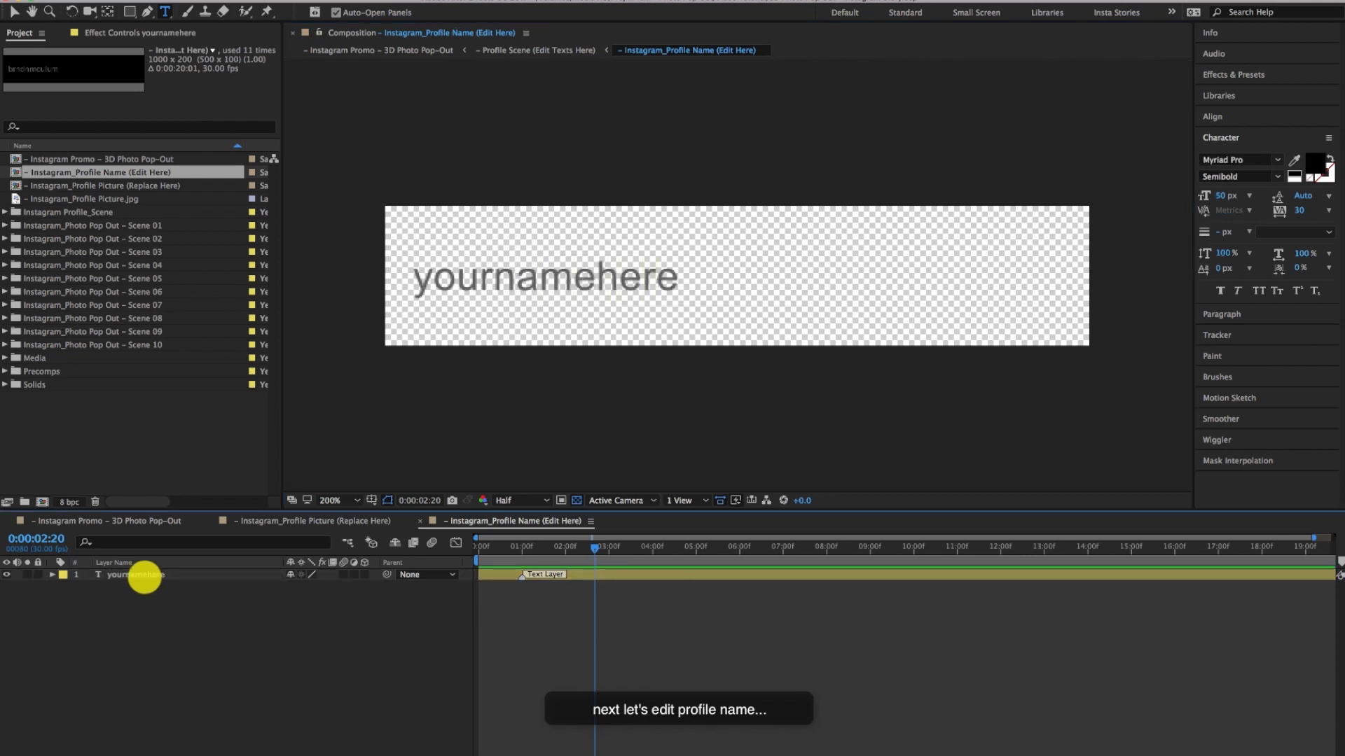
# In the main promo composition, set the Profile Texts Position slider of the Controller_Main layer to 30
pyautogui.click(127, 524)
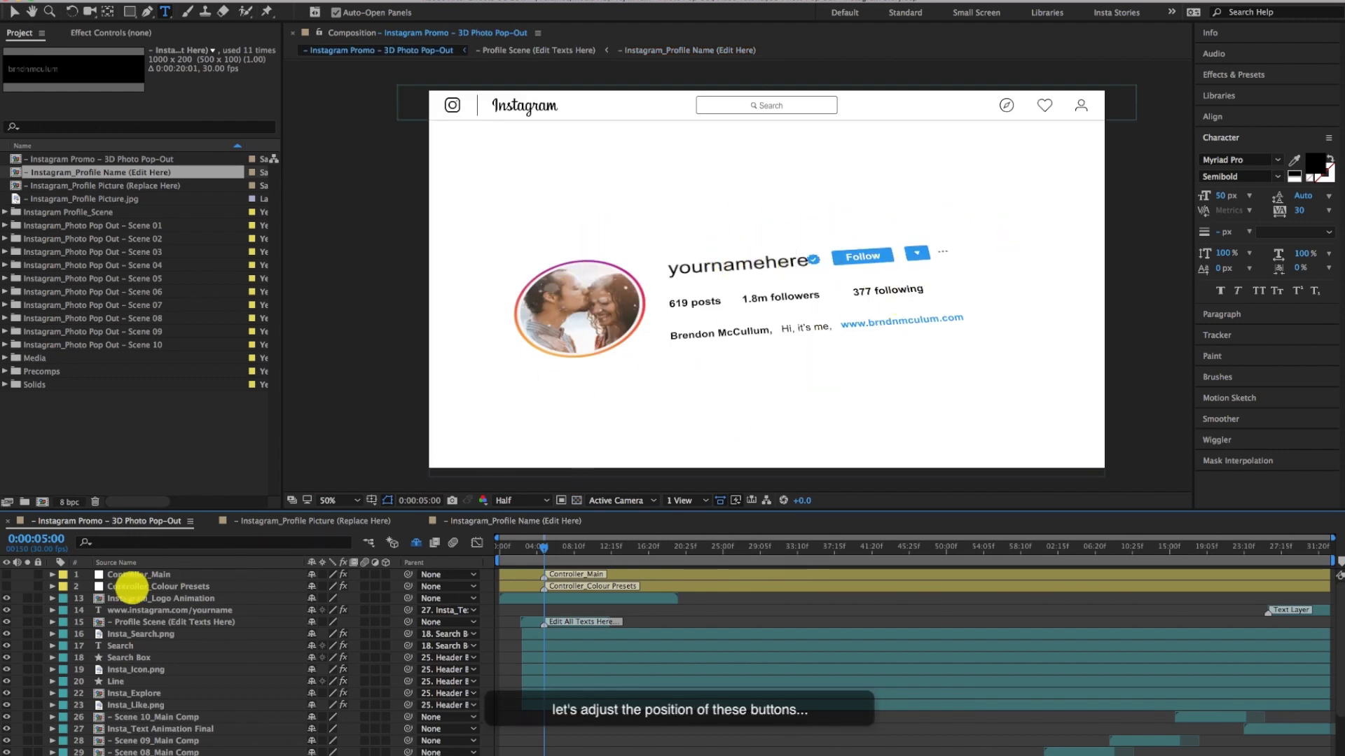
pyautogui.click(128, 574)
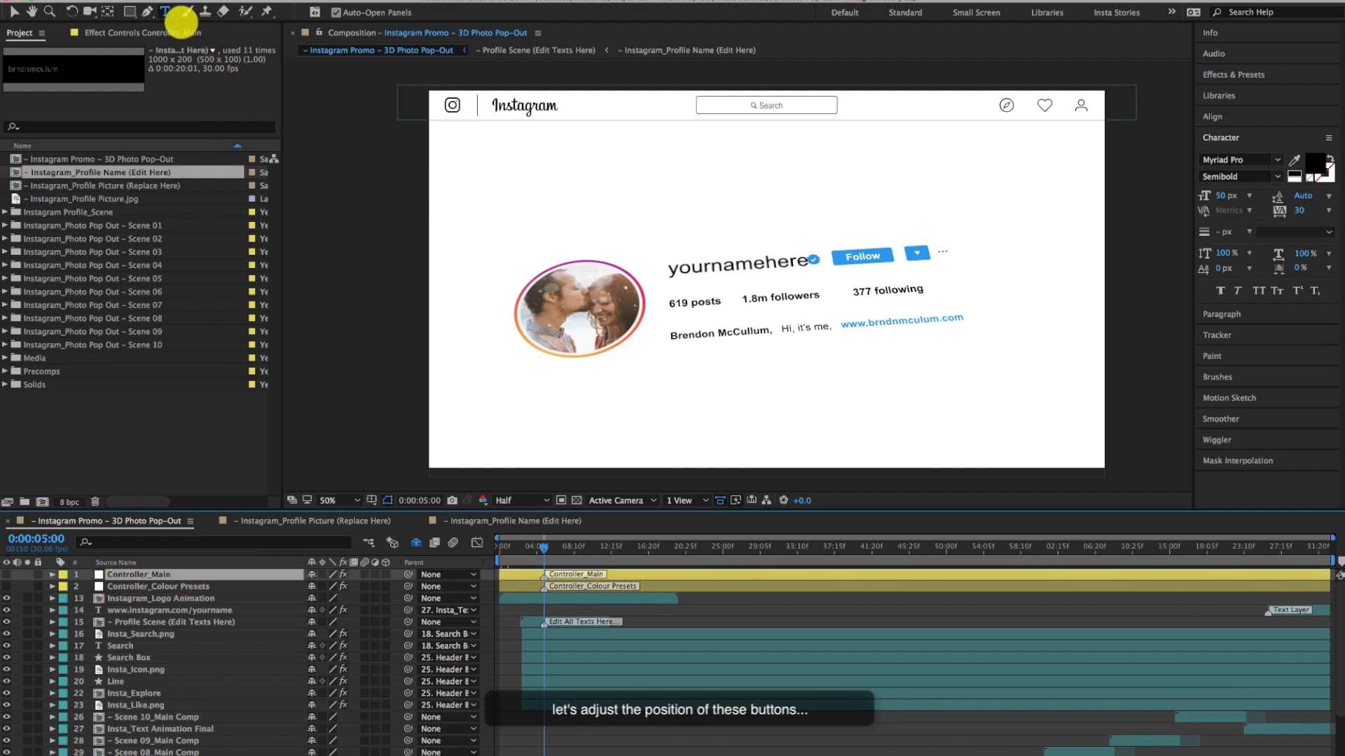
pyautogui.click(162, 33)
pyautogui.click(107, 157)
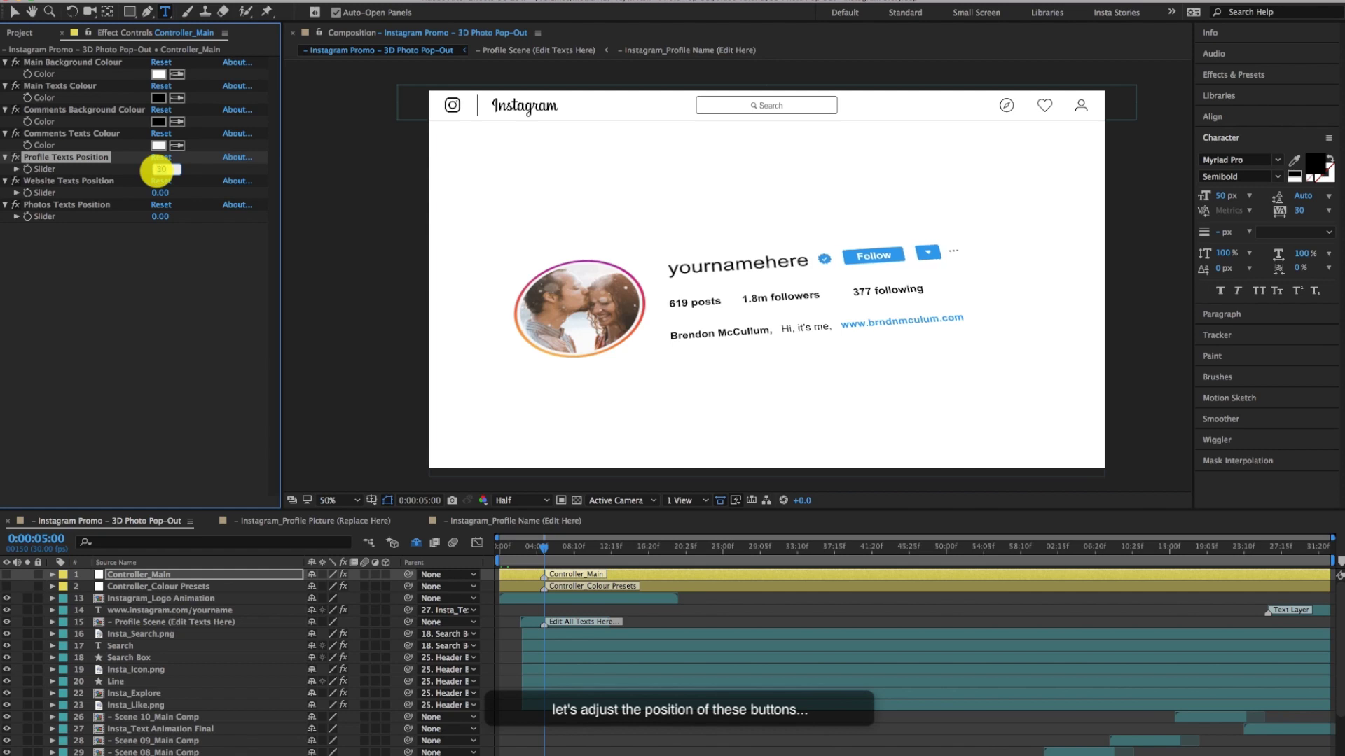
pyautogui.click(148, 284)
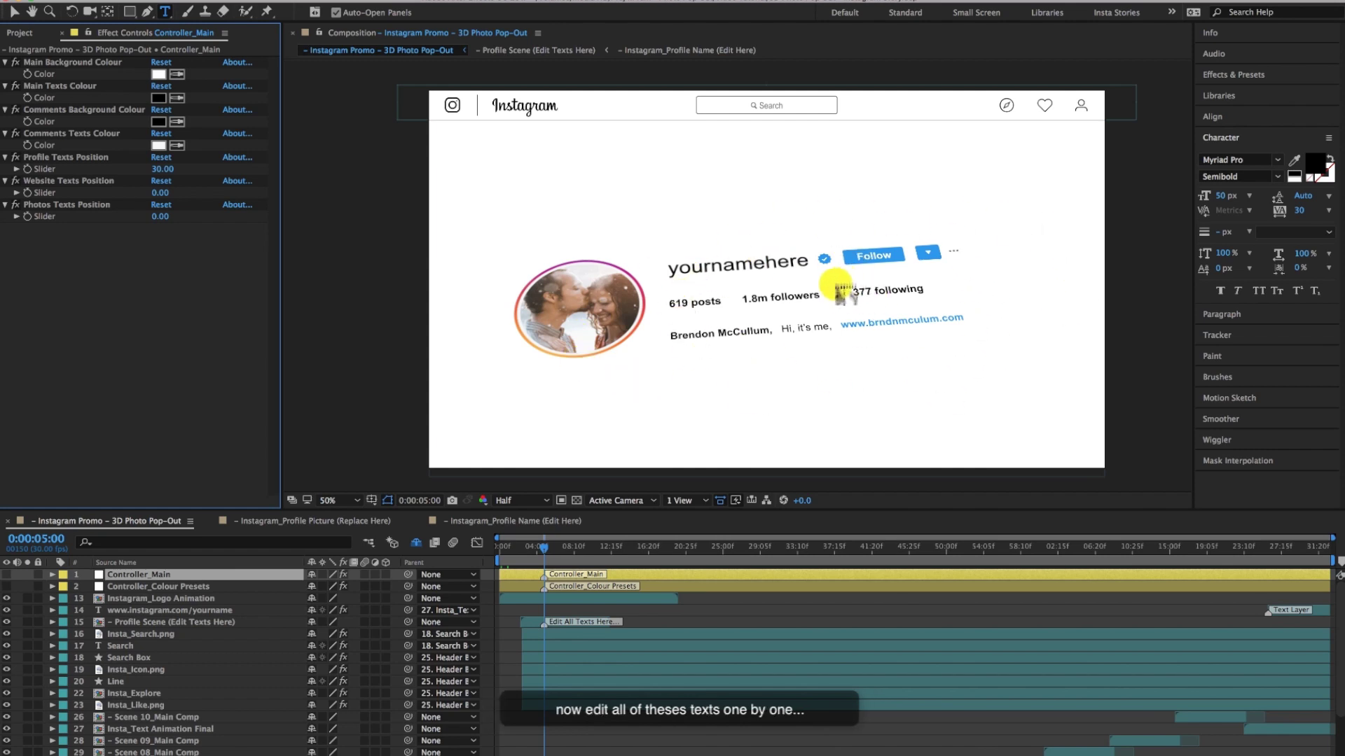
# Open the Profile Scene (Edit Texts Here) composition from the Instagram Profile_Scene folder and go to 0:00:02:00
pyautogui.click(21, 32)
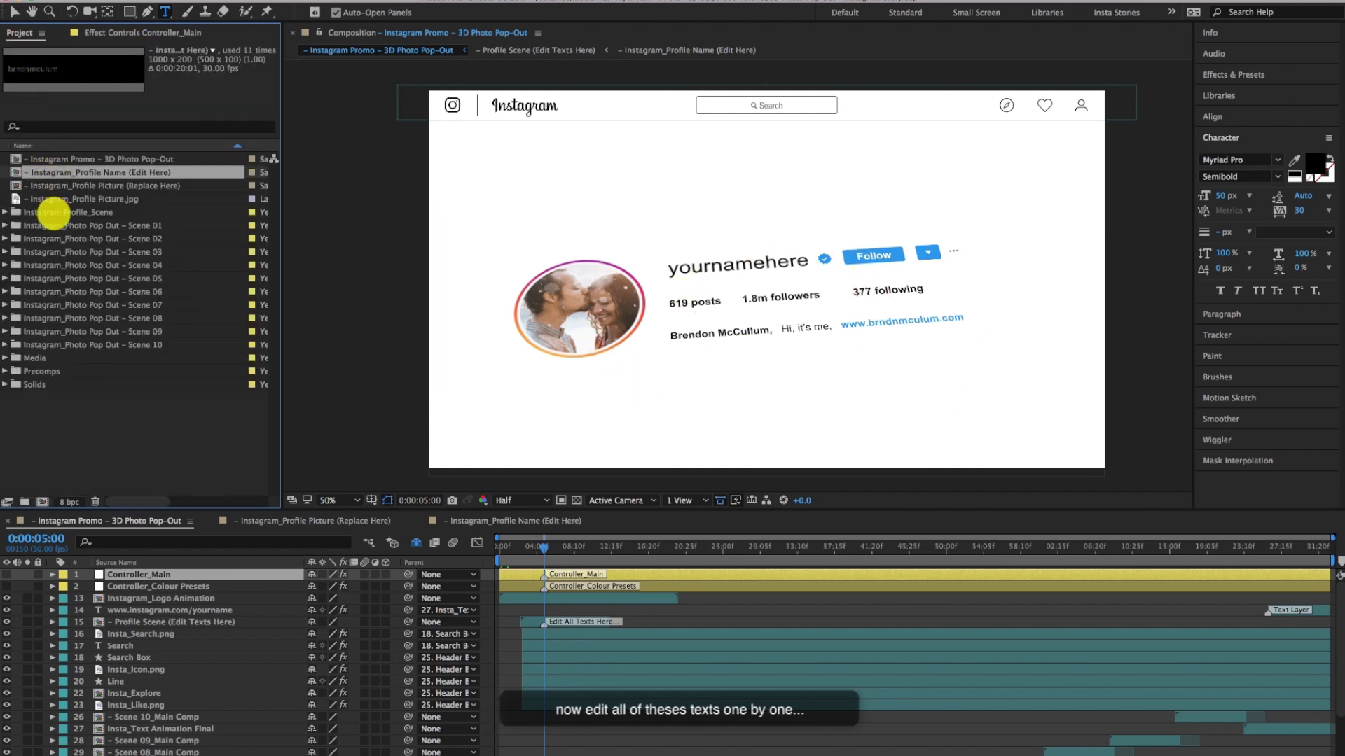
pyautogui.click(7, 211)
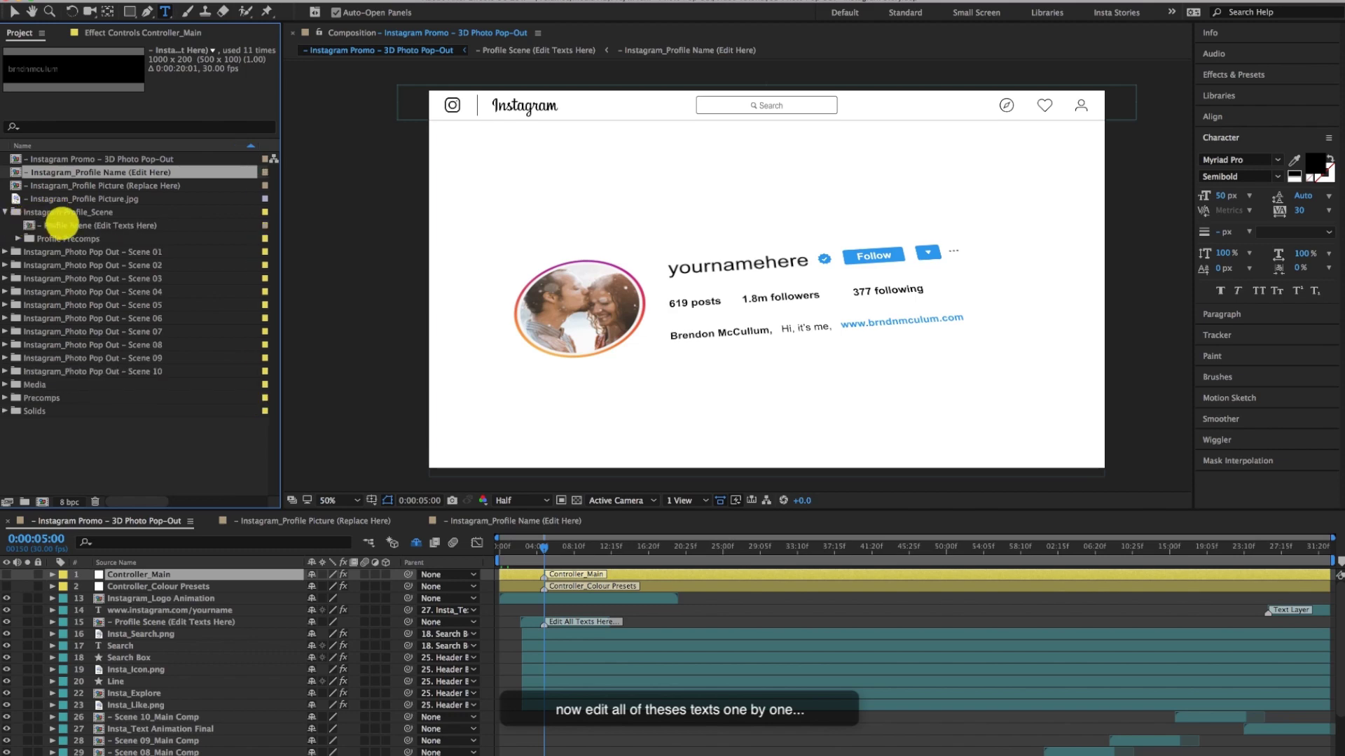
pyautogui.click(52, 225)
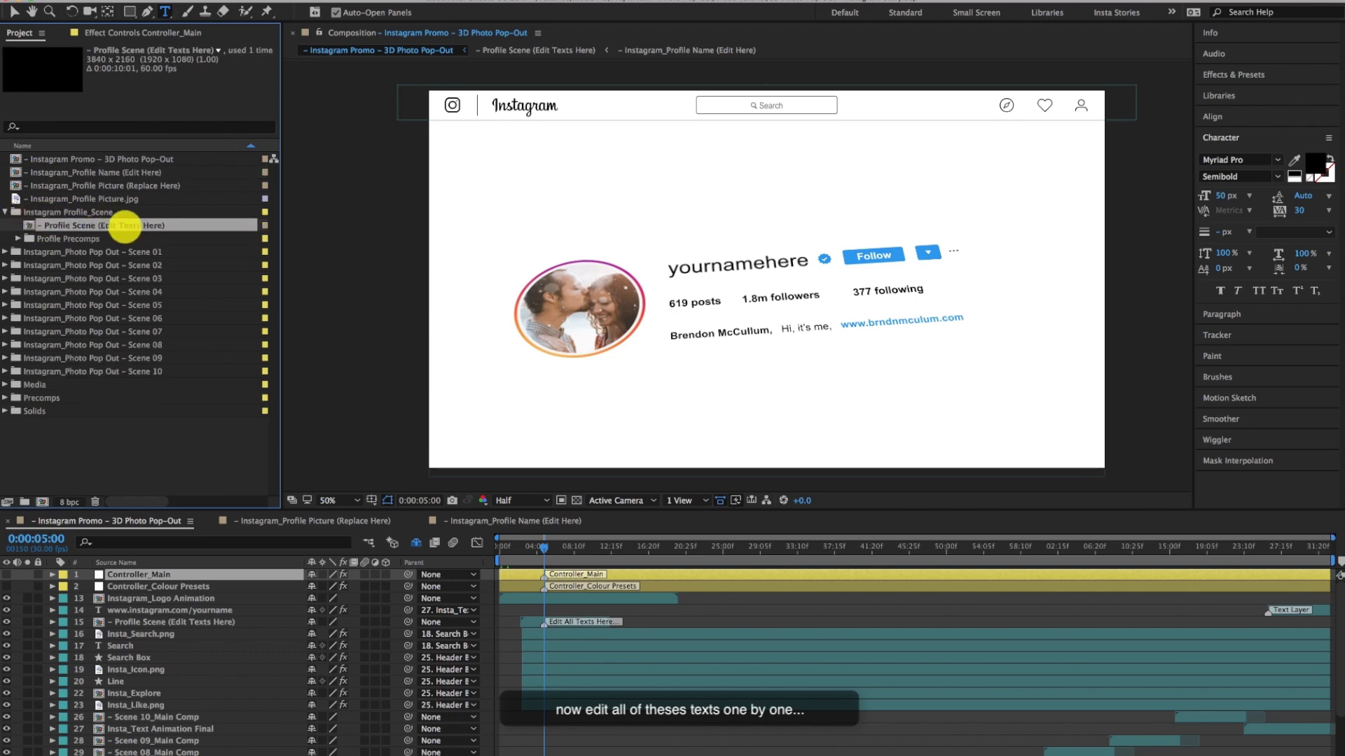
pyautogui.doubleClick(125, 226)
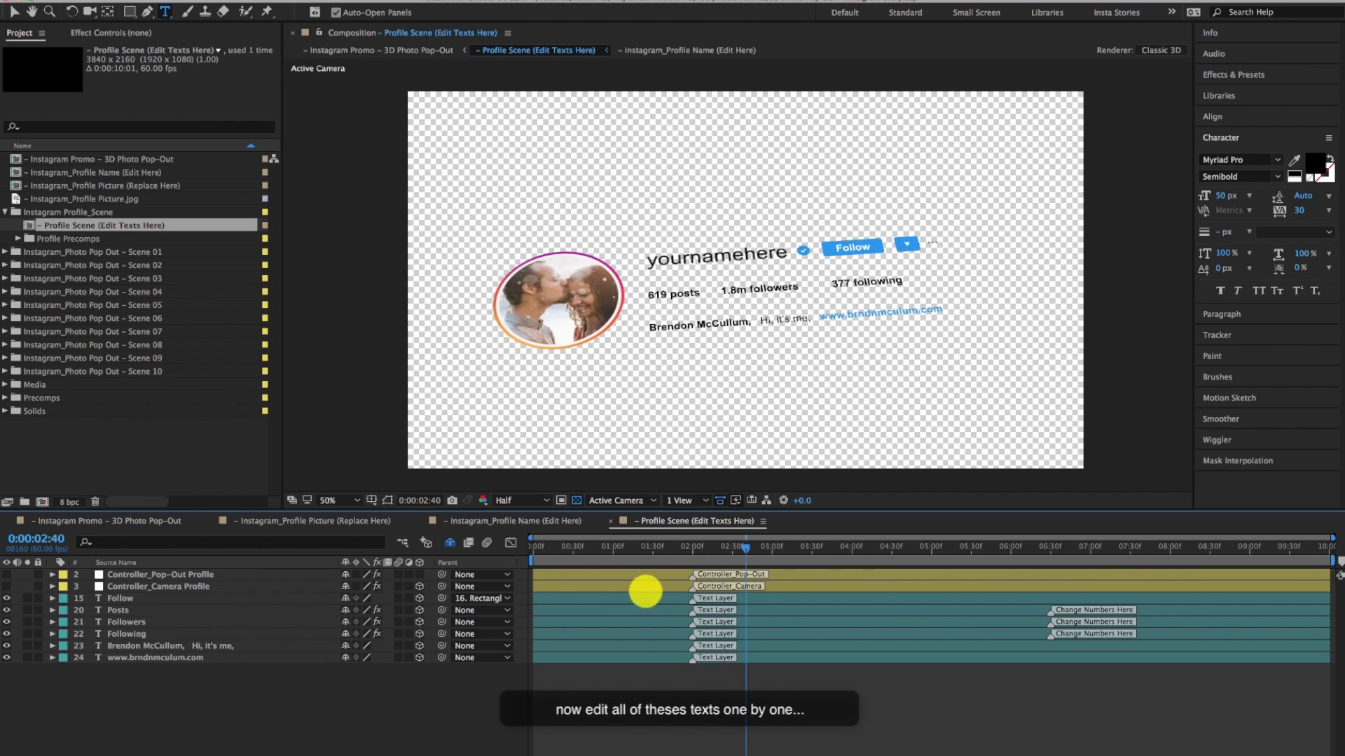
pyautogui.click(694, 548)
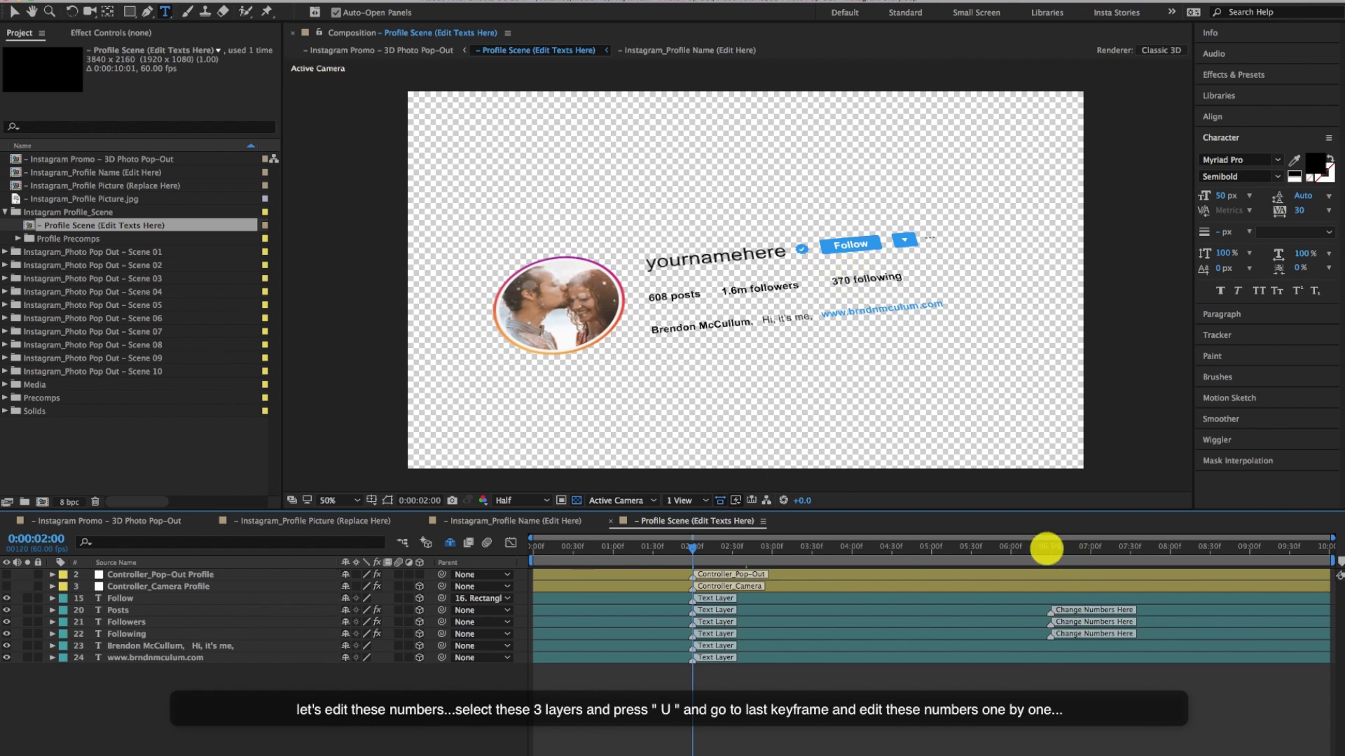
# Reveal the keyframes of the Posts, Followers and Following layers and set the Posts slider to 900 at 0:00:06:30
pyautogui.click(1049, 547)
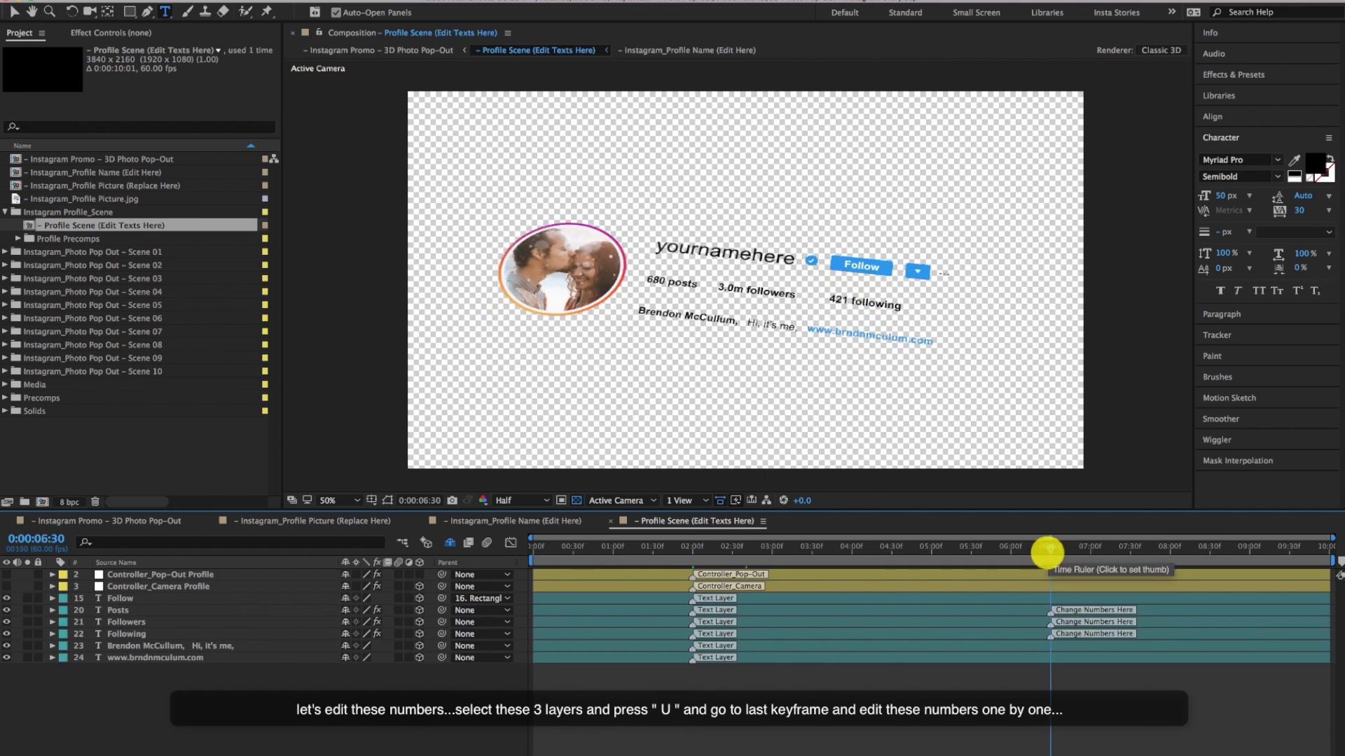
pyautogui.click(1023, 610)
pyautogui.keyDown('shift'); pyautogui.click(1017, 634); pyautogui.keyUp('shift')
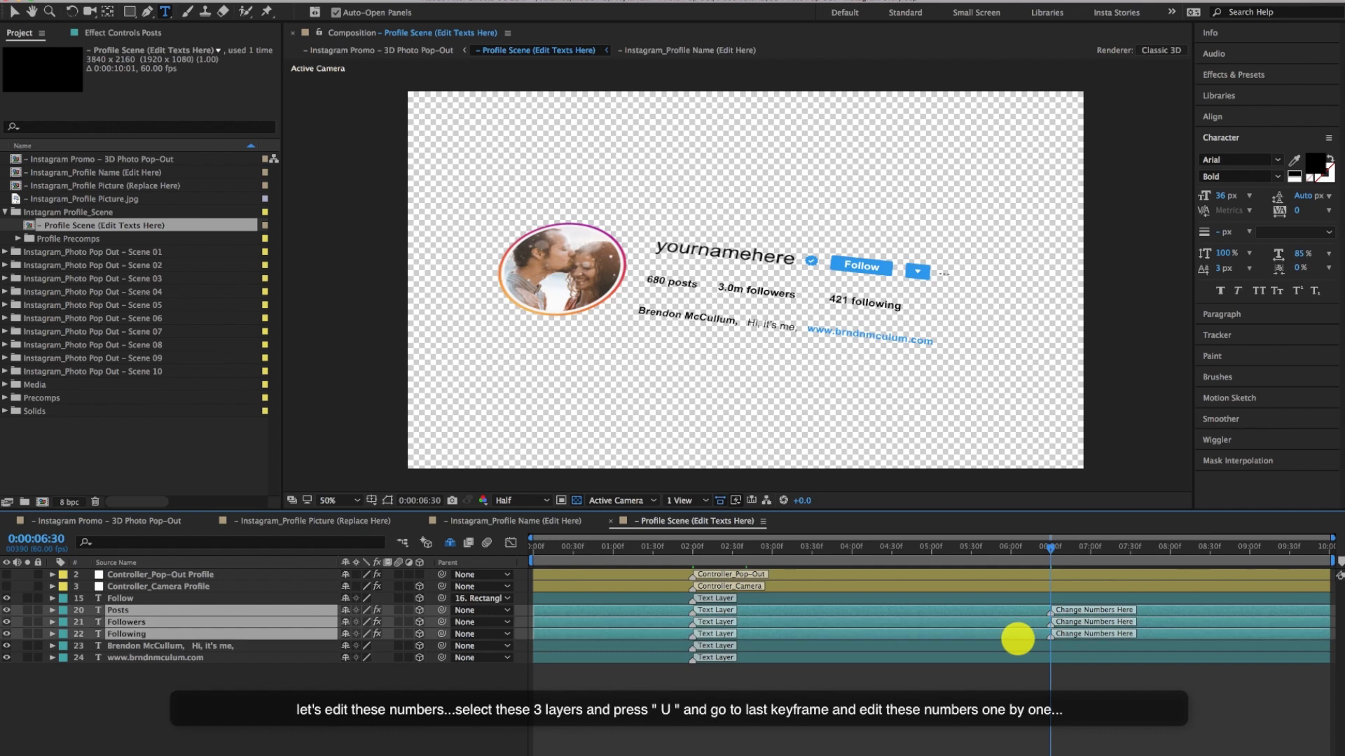
pyautogui.press('u')
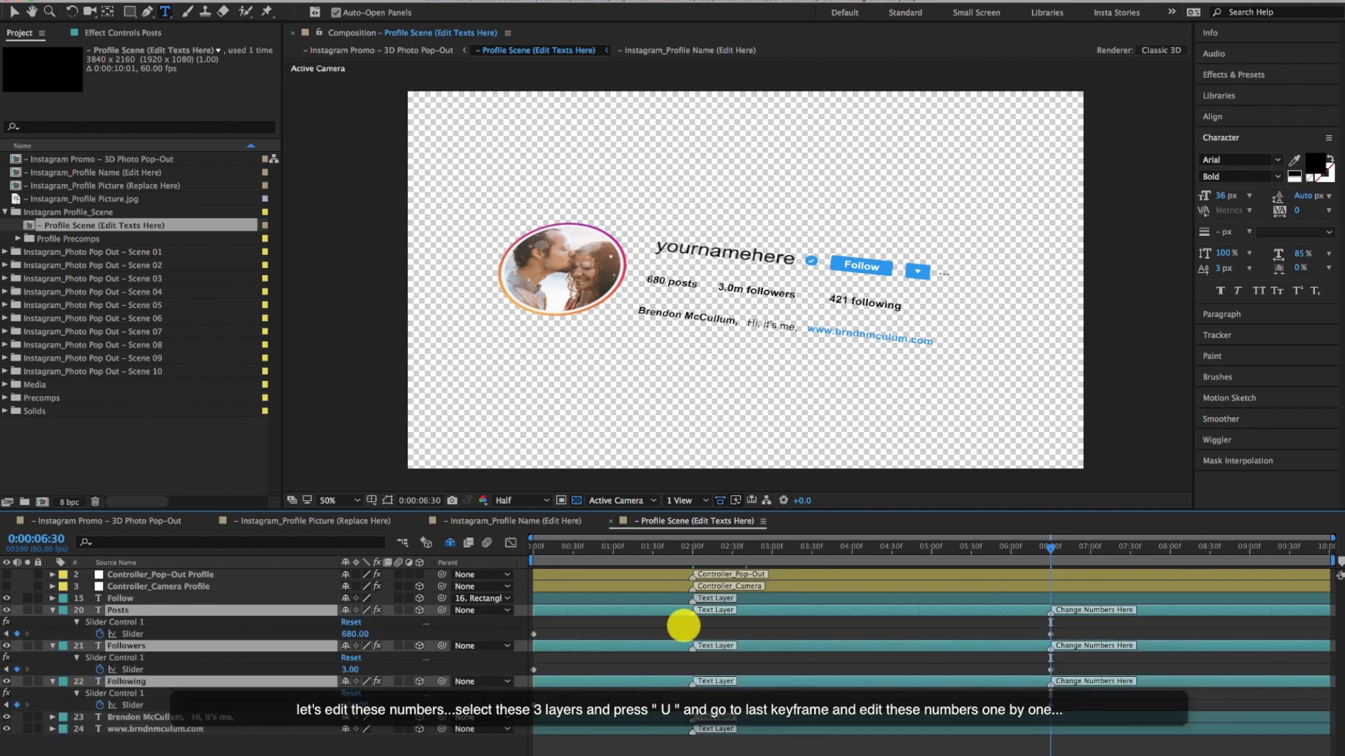
pyautogui.click(618, 624)
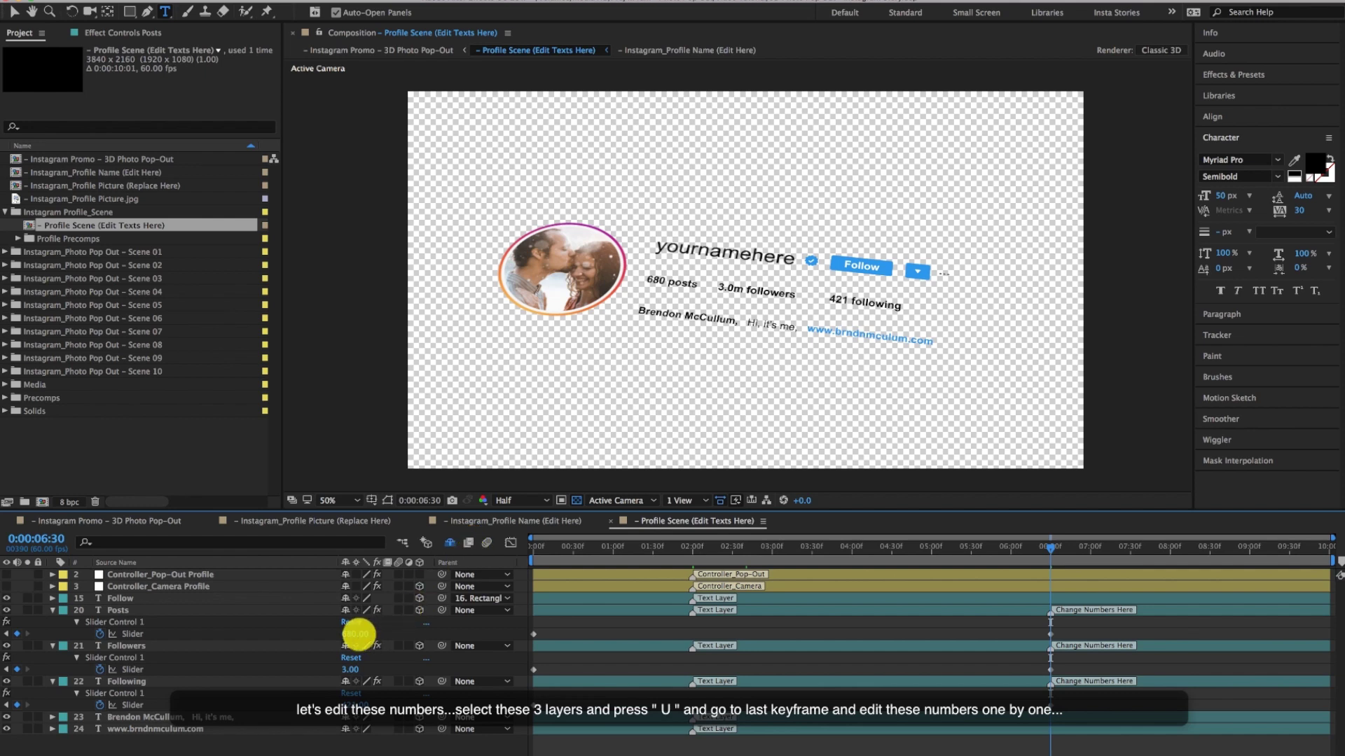
pyautogui.write('900')
pyautogui.press('Return')
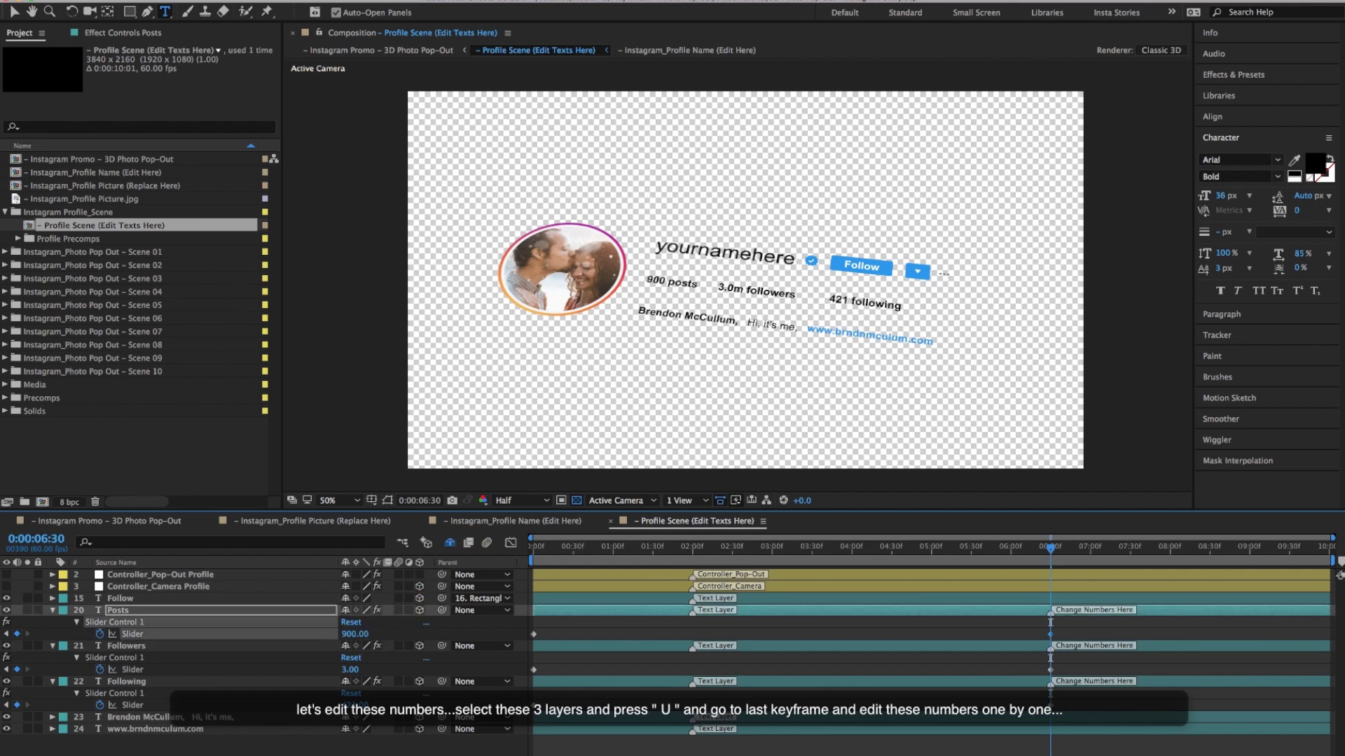
# At the same last keyframe, set the Followers slider to 6 and the Following slider to 565
pyautogui.click(351, 670)
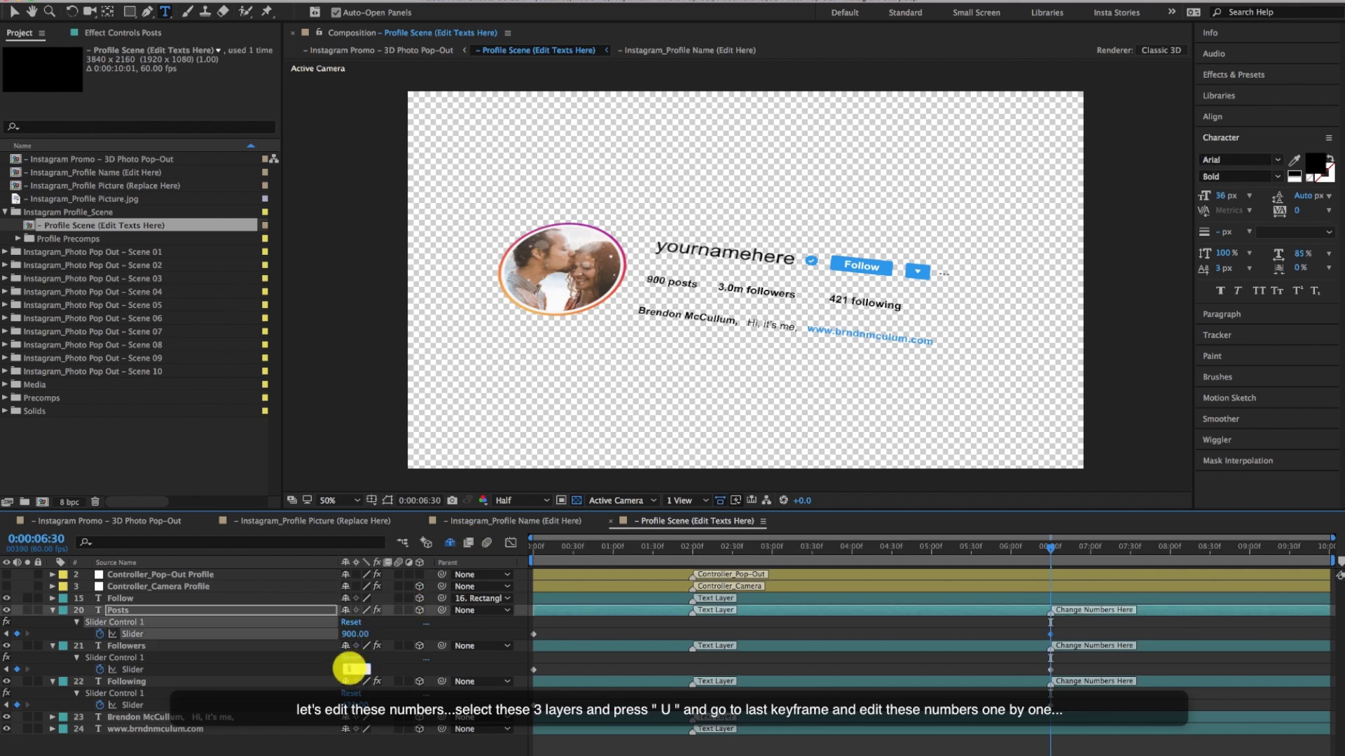
pyautogui.write('6')
pyautogui.press('Return')
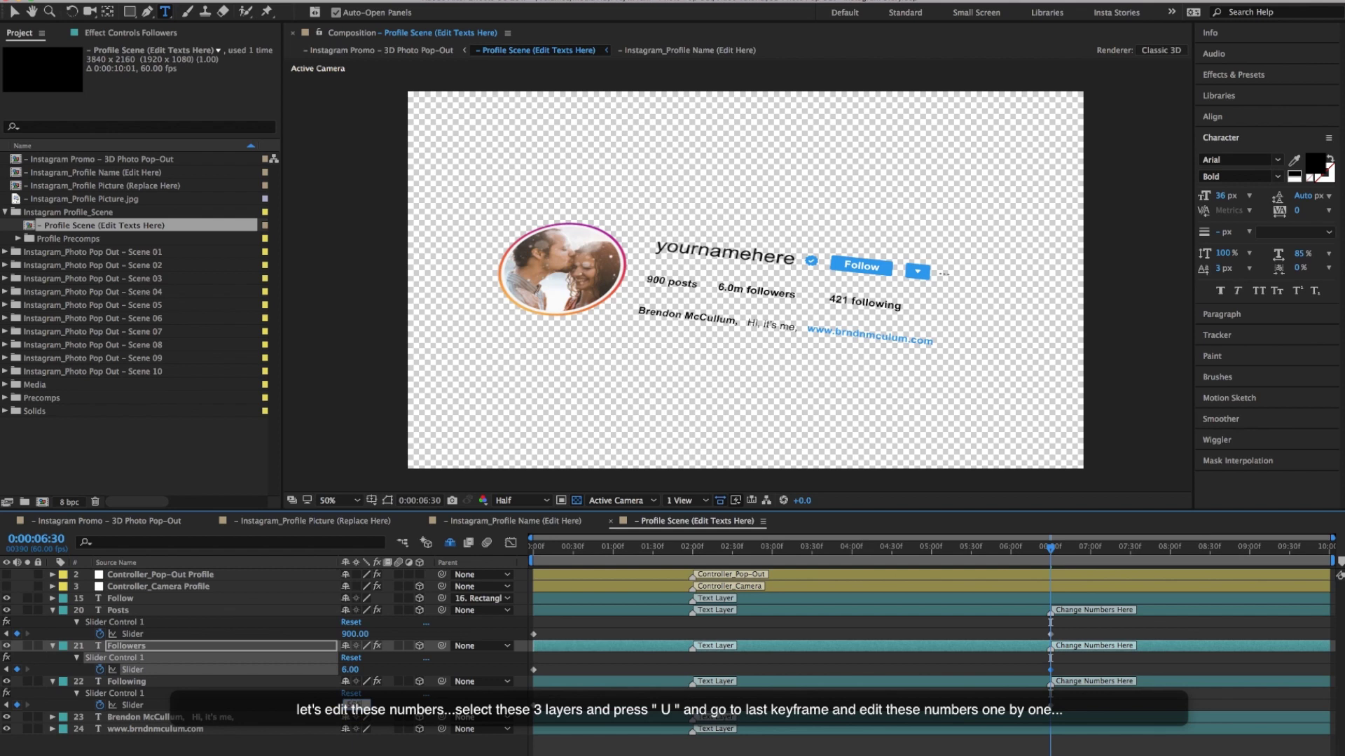
pyautogui.press('Return')
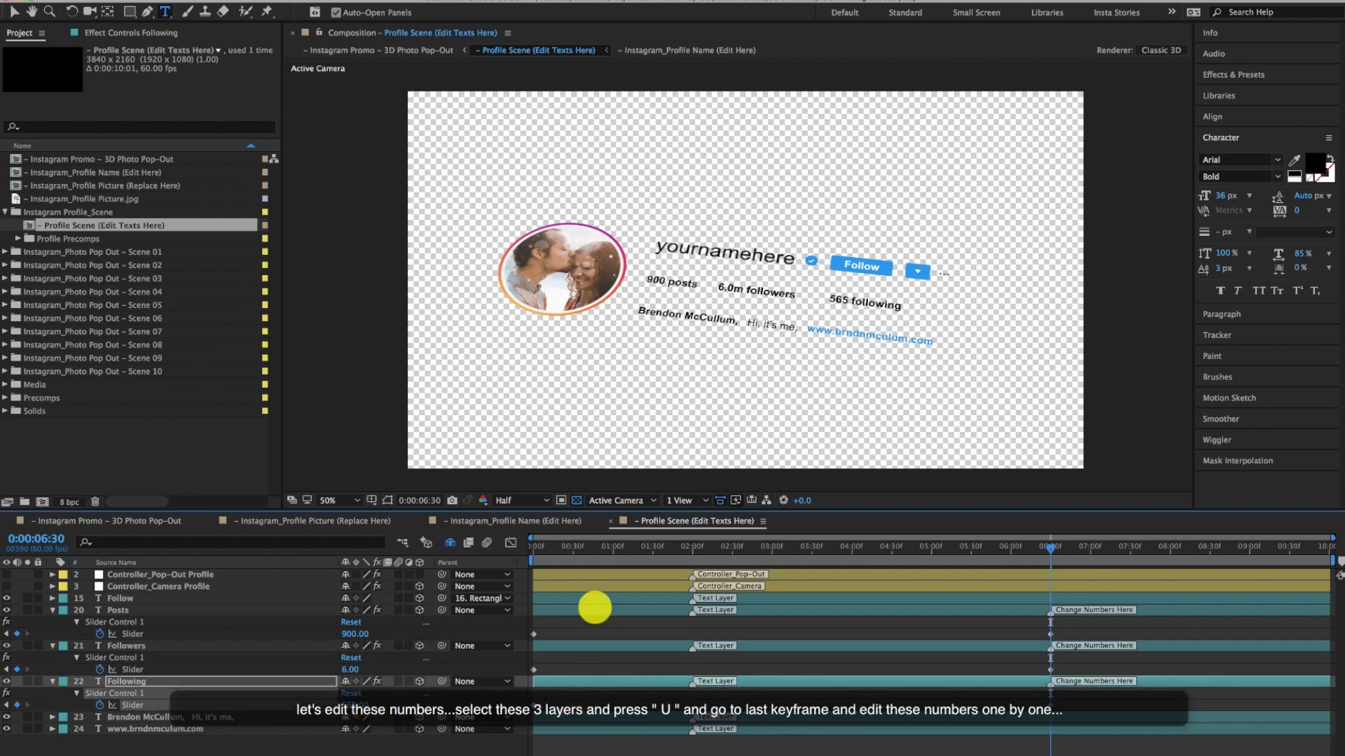
# Return to 0:00:02:00 and collapse the keyframed properties of the Posts, Followers and Following layers
pyautogui.click(694, 546)
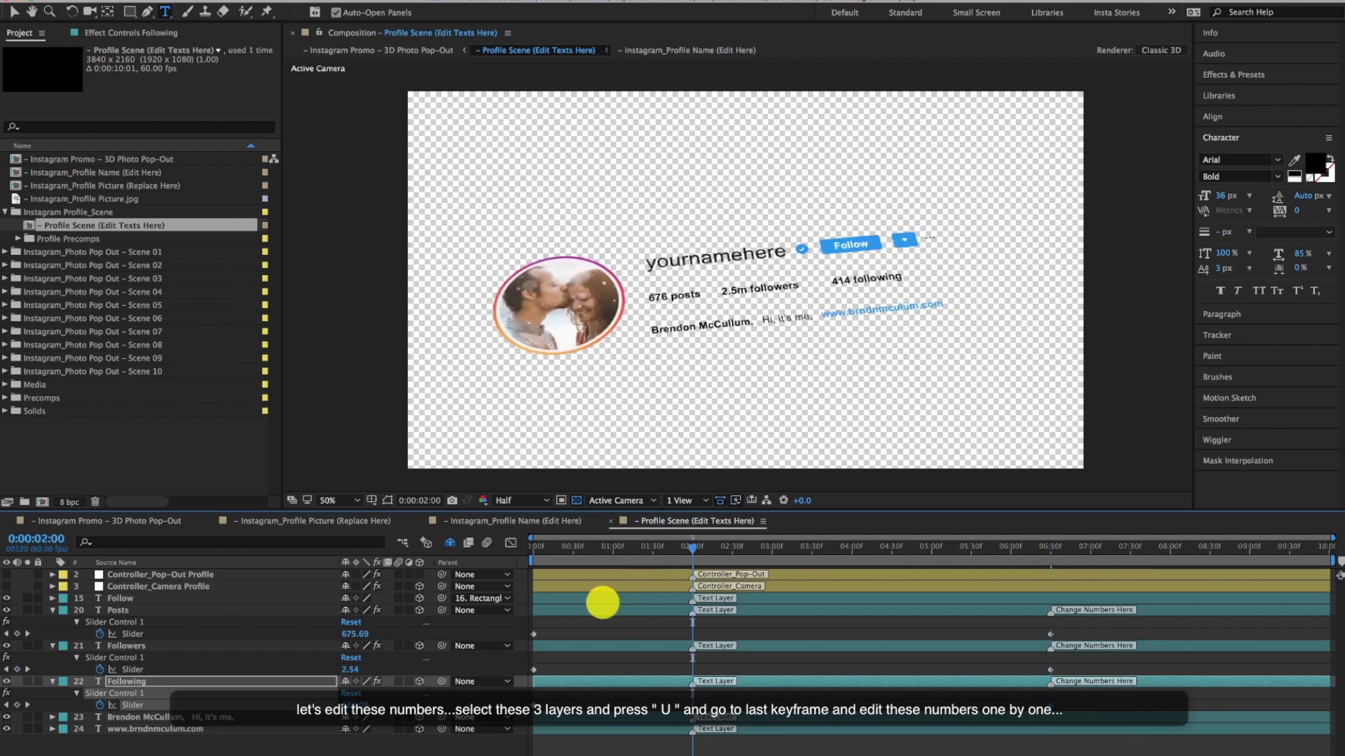
pyautogui.click(591, 614)
pyautogui.keyDown('shift'); pyautogui.click(586, 681); pyautogui.keyUp('shift')
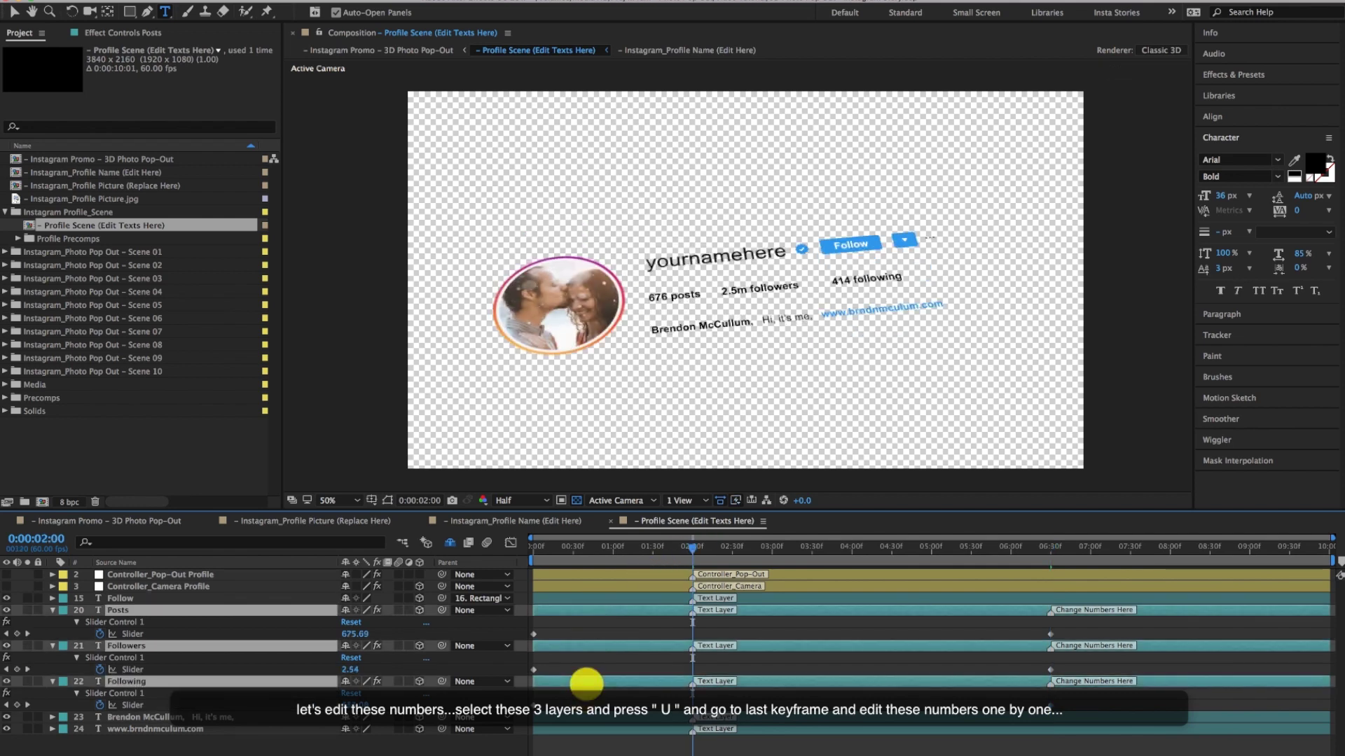
pyautogui.press('u')
pyautogui.click(284, 700)
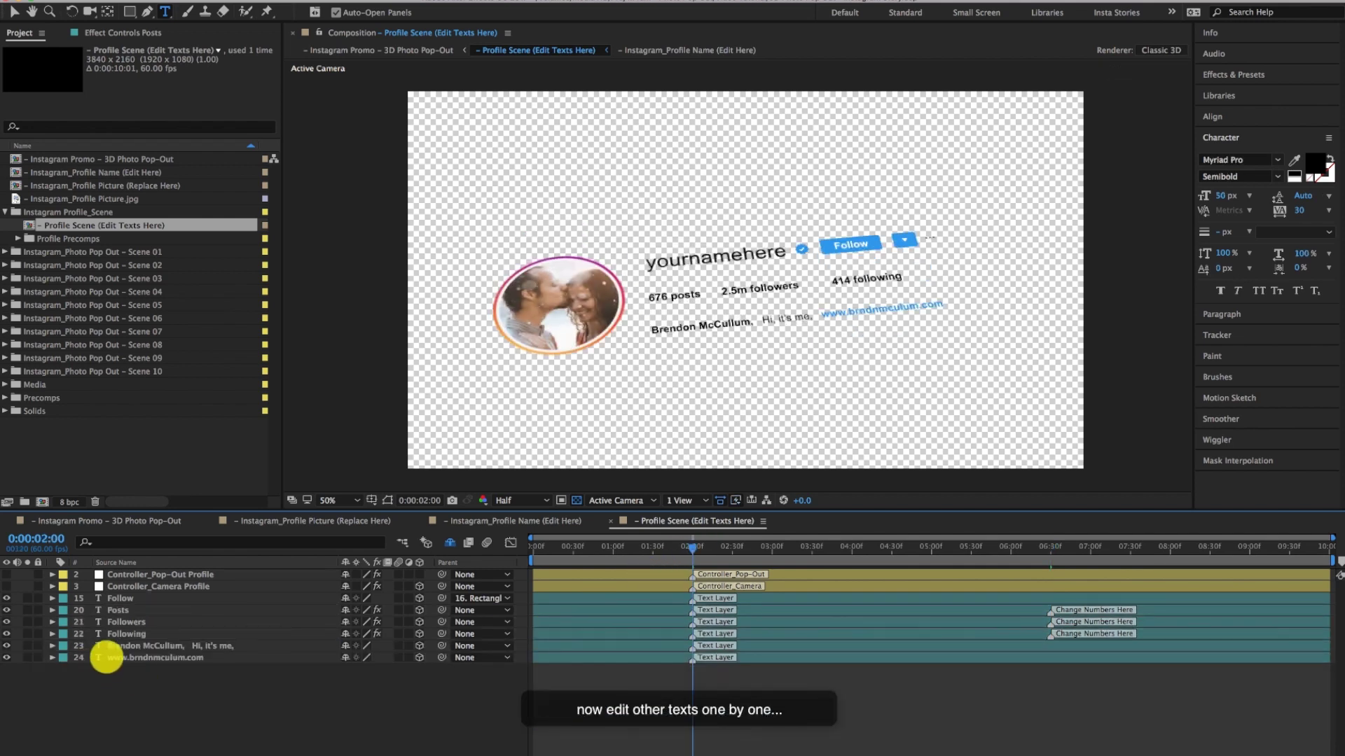
# Replace the full name in front of "Hi, it's me," in the bio text layer with "Your Name Here,"
pyautogui.click(121, 646)
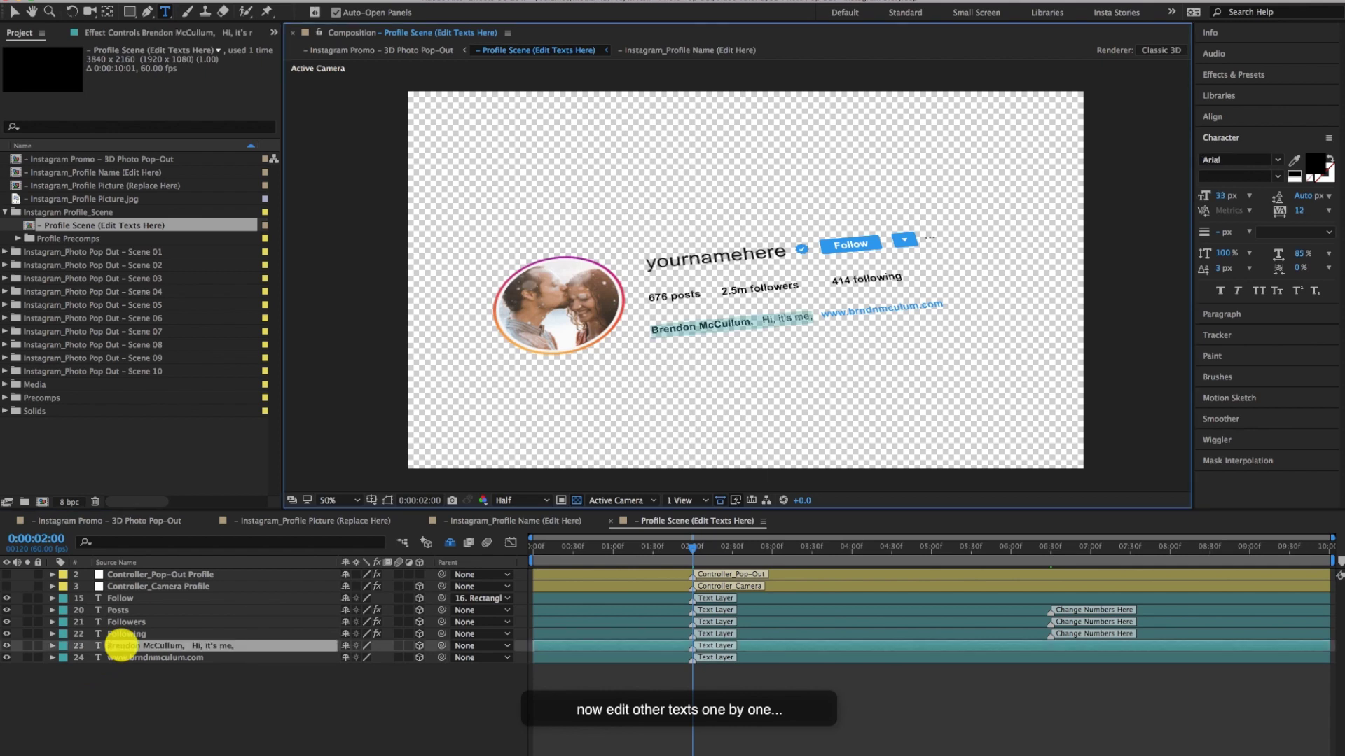
pyautogui.press('Left')
pyautogui.write('Yo')
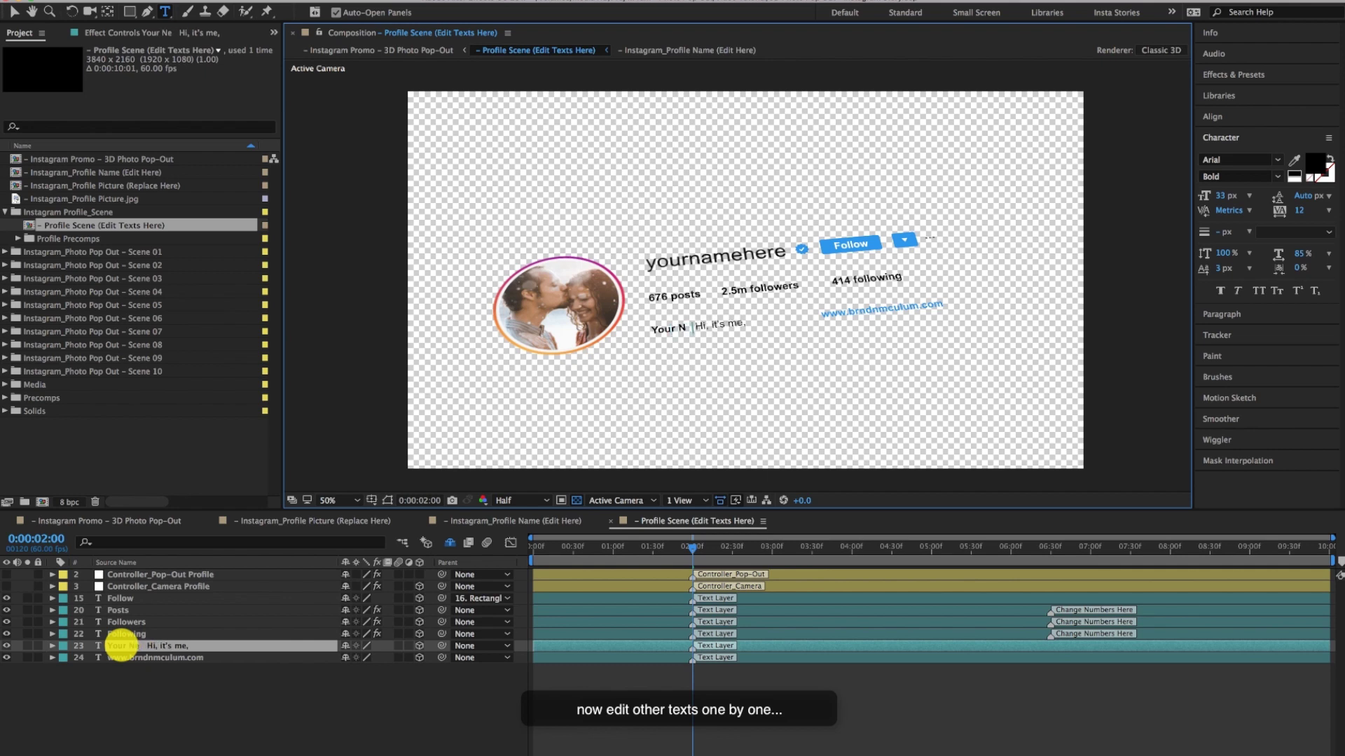
pyautogui.write('ame Here,')
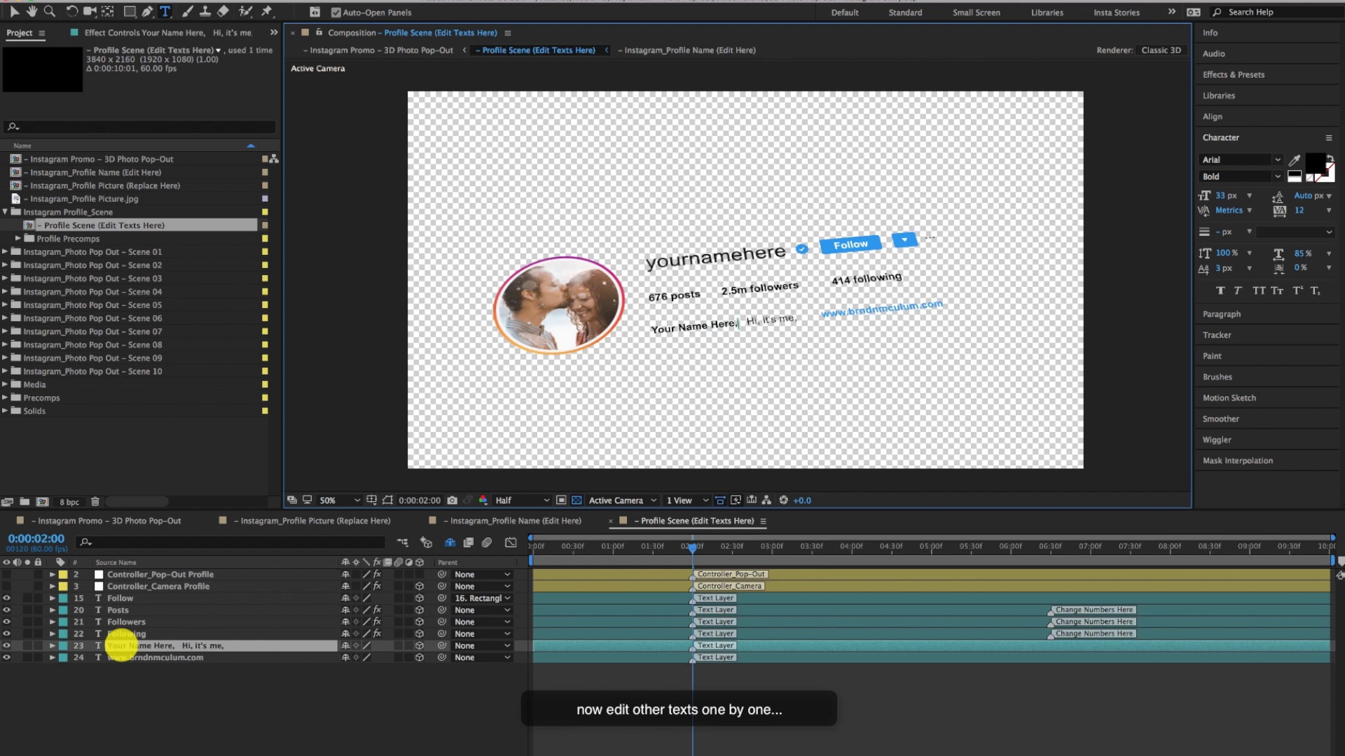
pyautogui.click(135, 688)
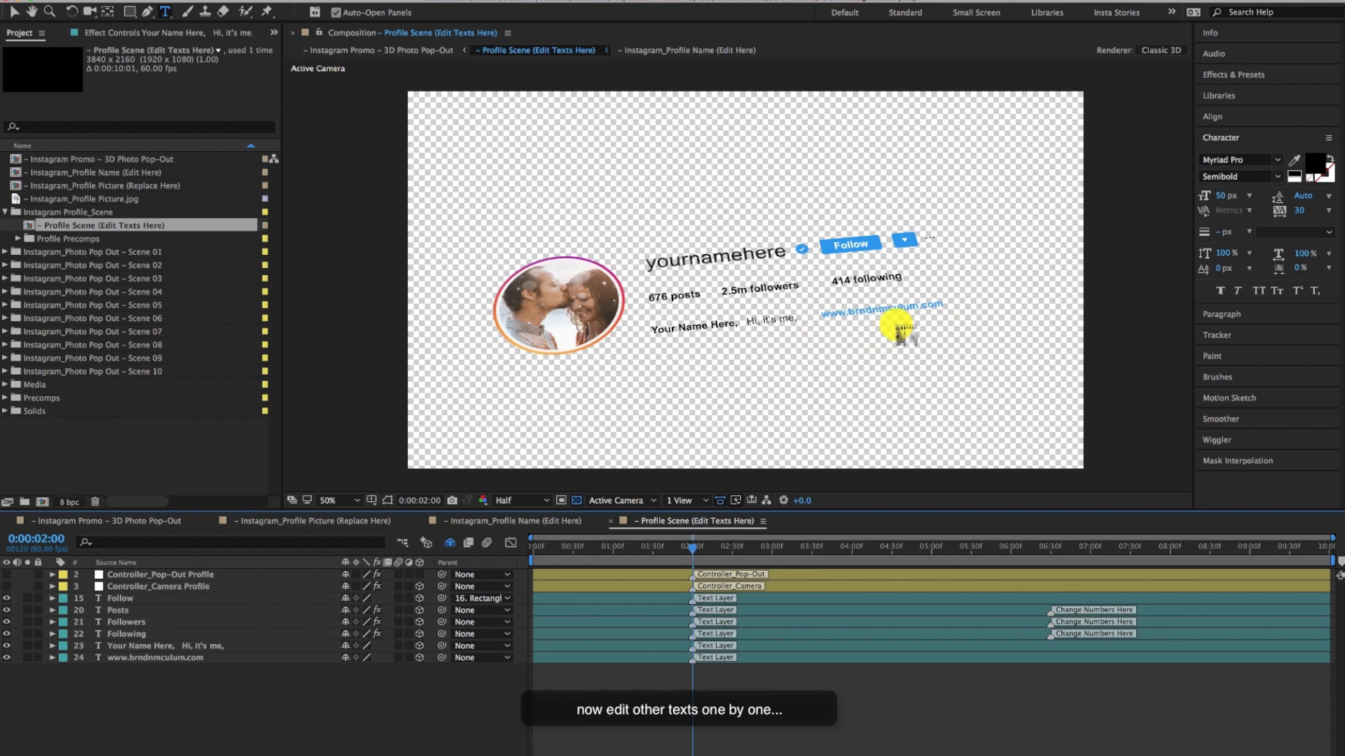
pyautogui.doubleClick(180, 658)
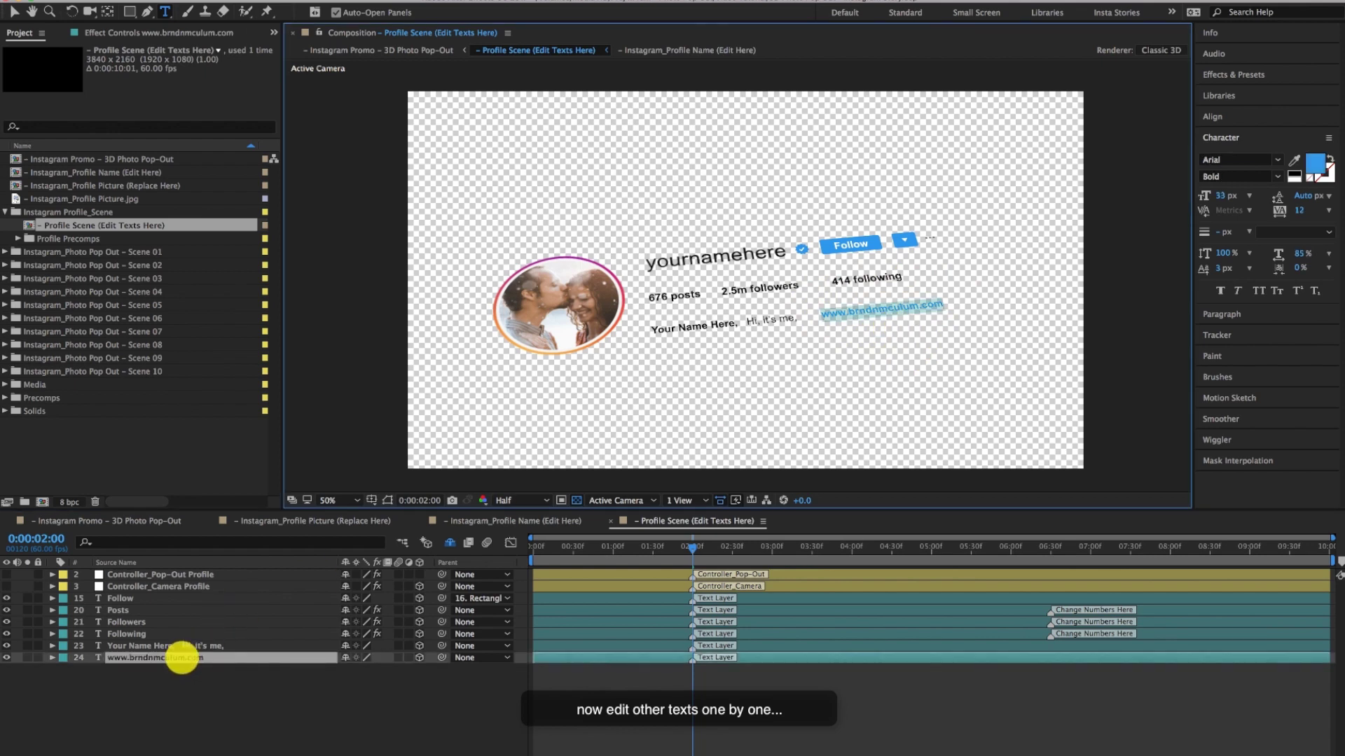
pyautogui.write('www.yourwebsite')
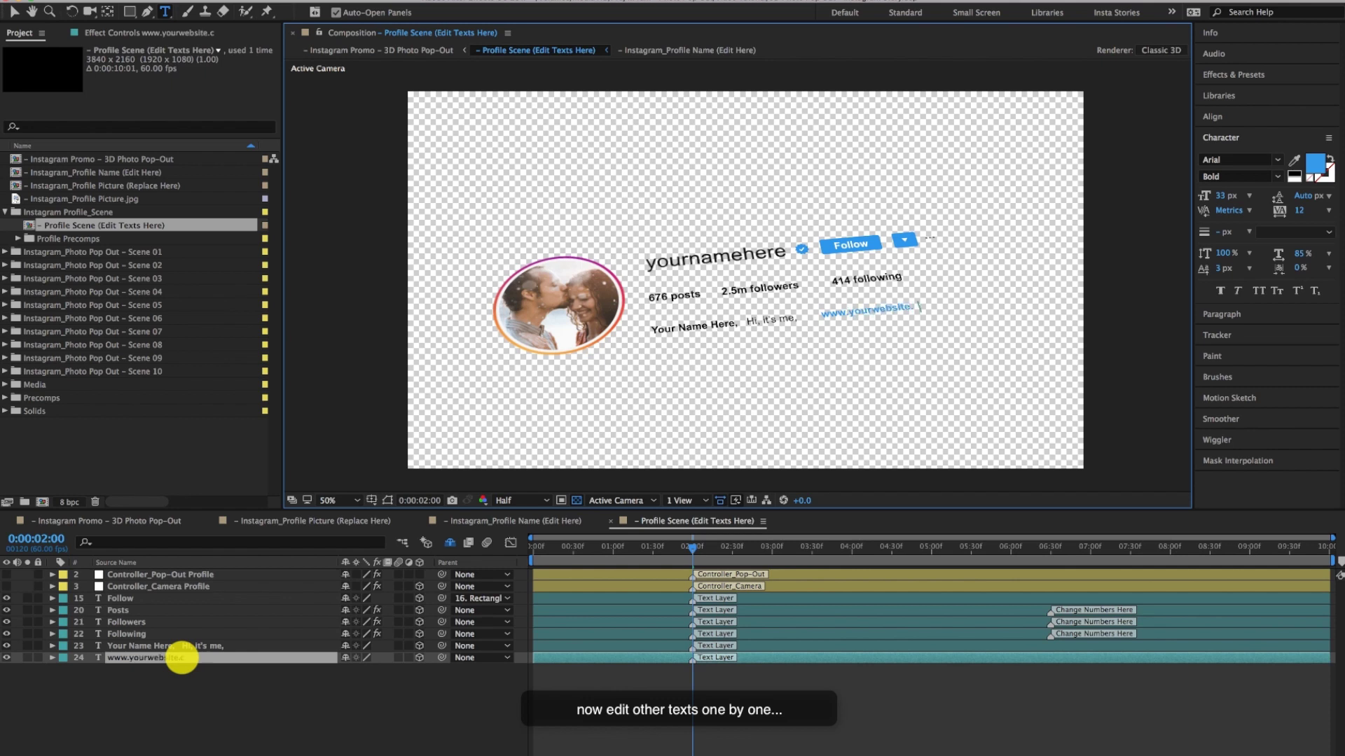
pyautogui.click(180, 684)
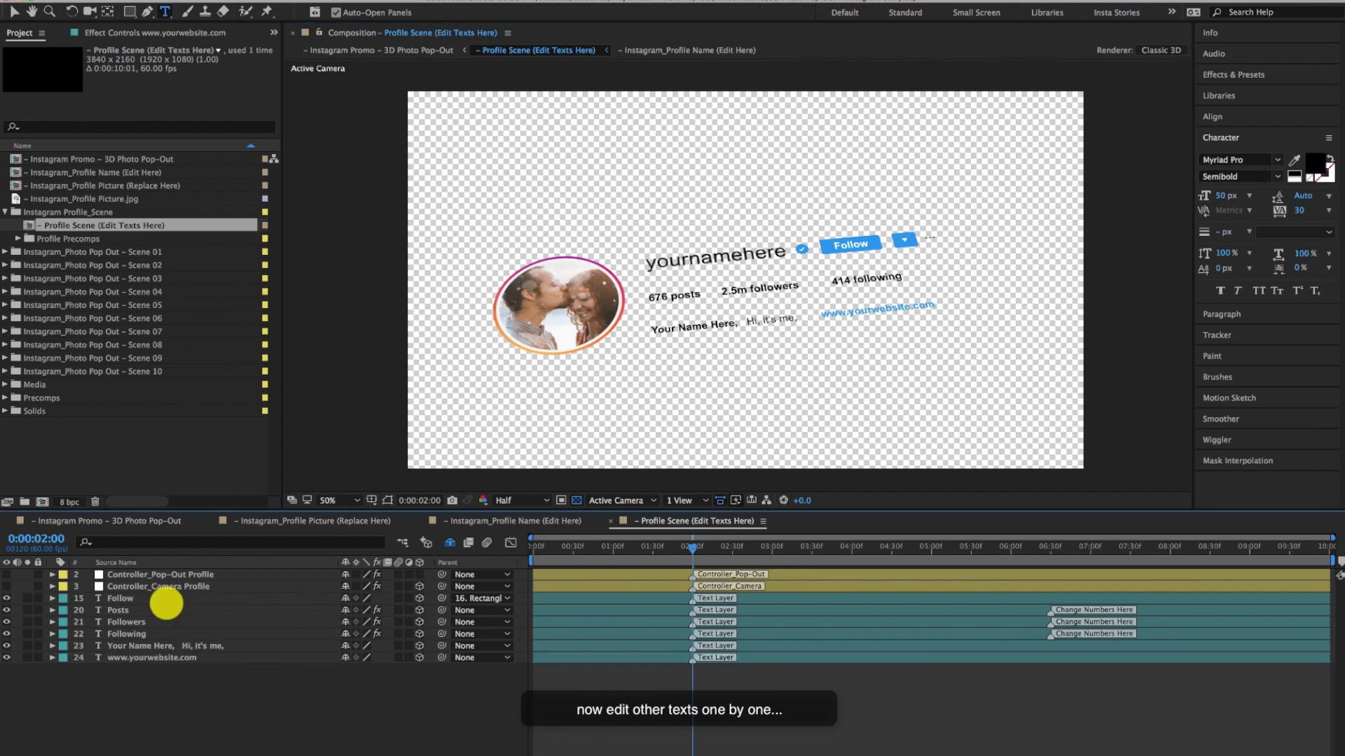
# In the Instagram Promo – 3D Photo Pop-Out comp, set Controller_Main's Website Texts Position slider to -20
pyautogui.click(132, 521)
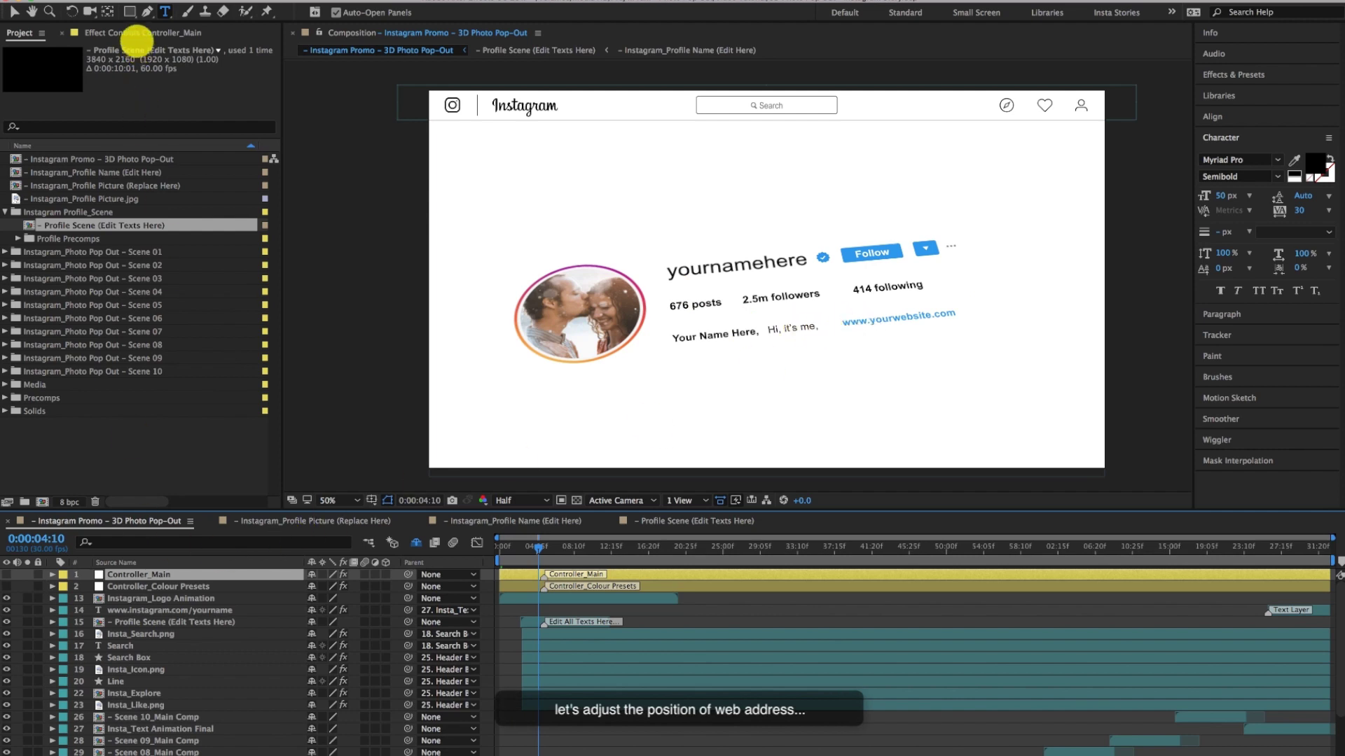
pyautogui.click(138, 31)
pyautogui.click(56, 181)
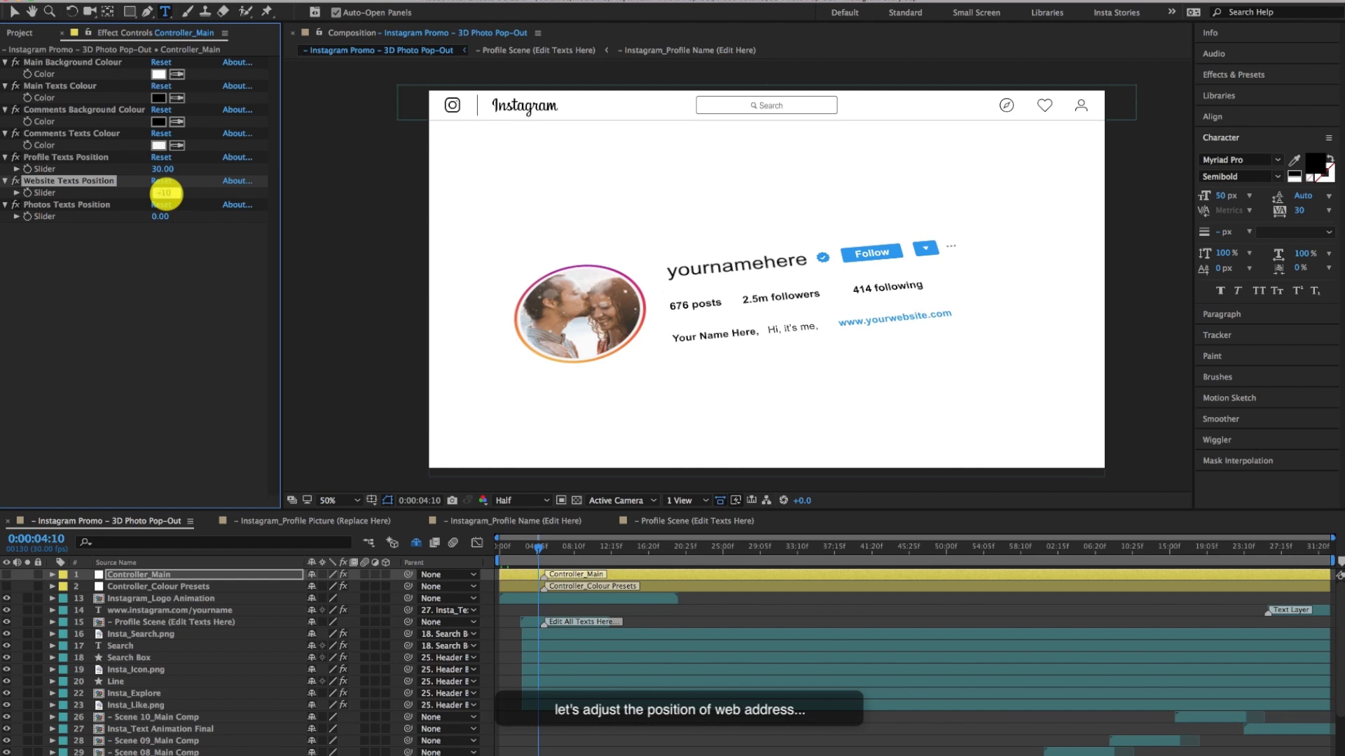
pyautogui.moveTo(167, 193); pyautogui.dragTo(166, 193)
pyautogui.click(528, 565)
# Move the current time to 0:00:12:11 to show the empty photo pop-out scene 01
pyautogui.click(590, 549)
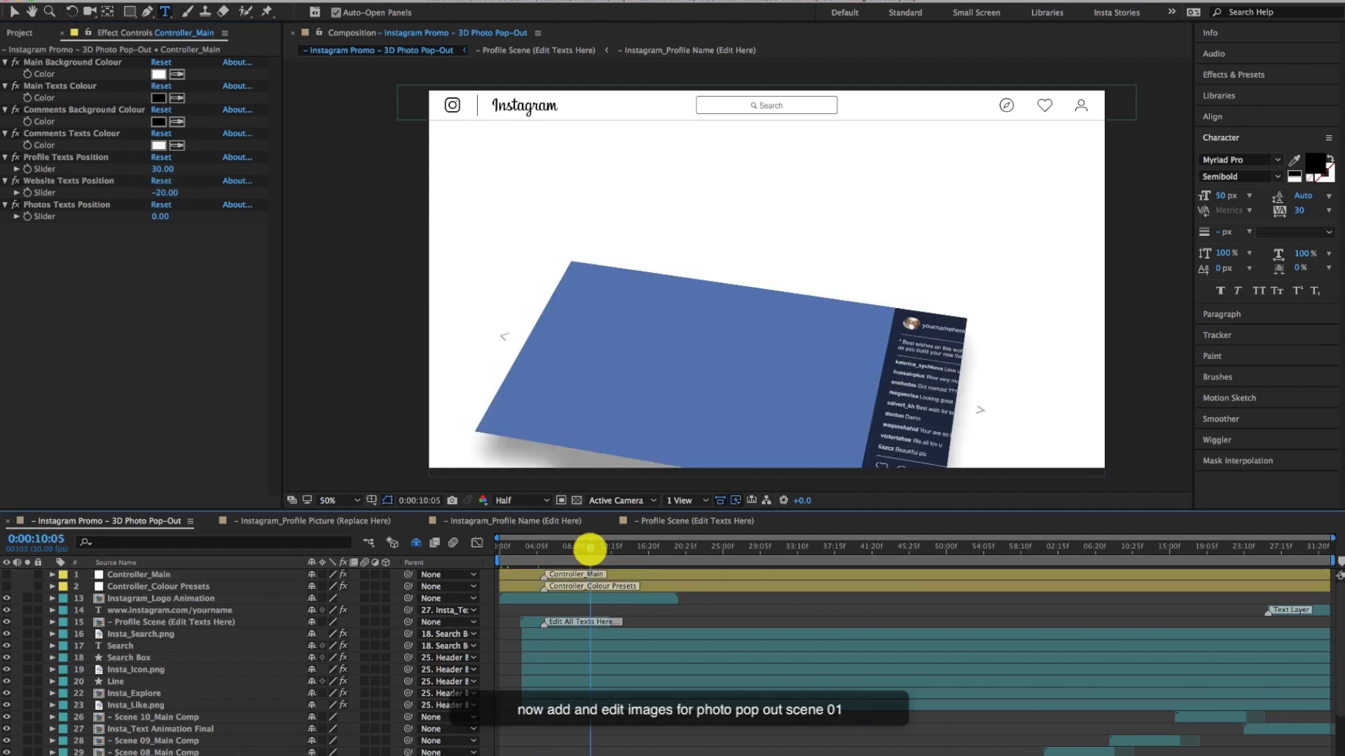
pyautogui.moveTo(590, 548); pyautogui.dragTo(600, 549)
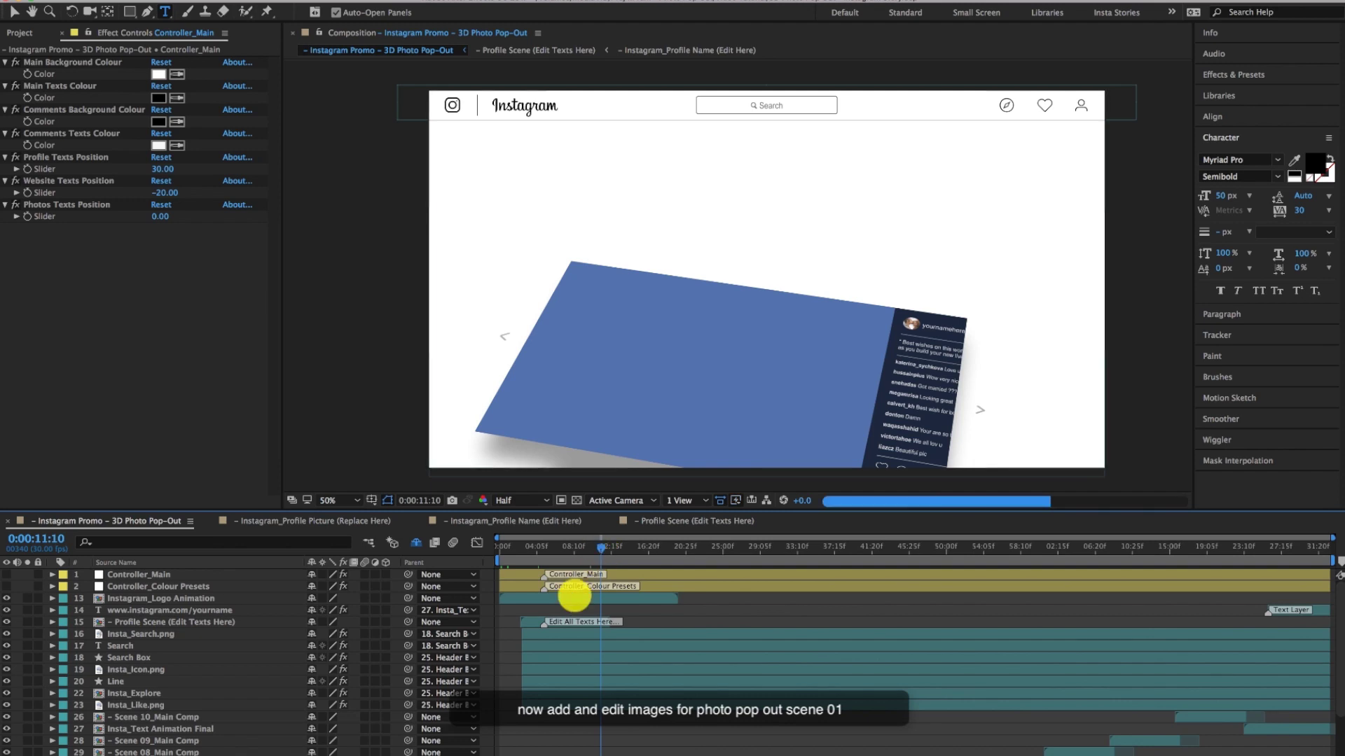
pyautogui.scroll(-3, 575, 596)
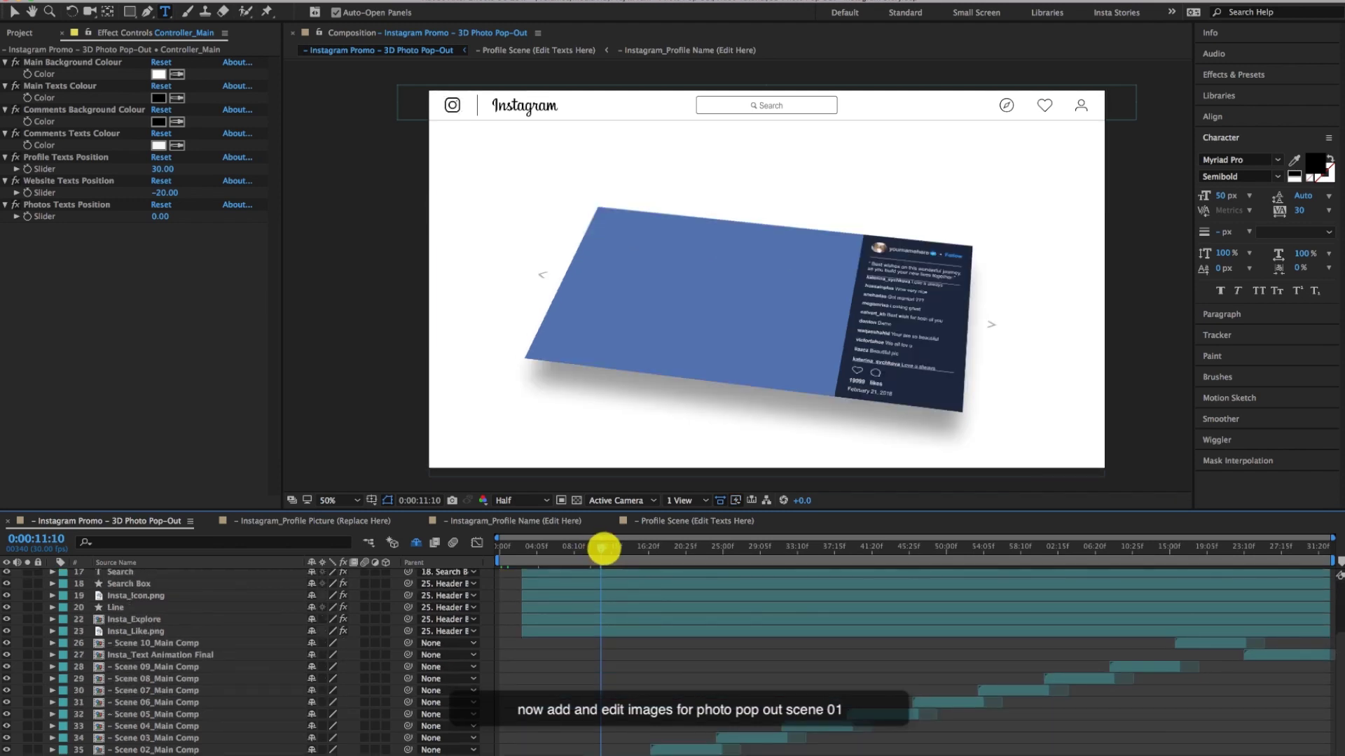
pyautogui.moveTo(602, 547); pyautogui.dragTo(608, 551)
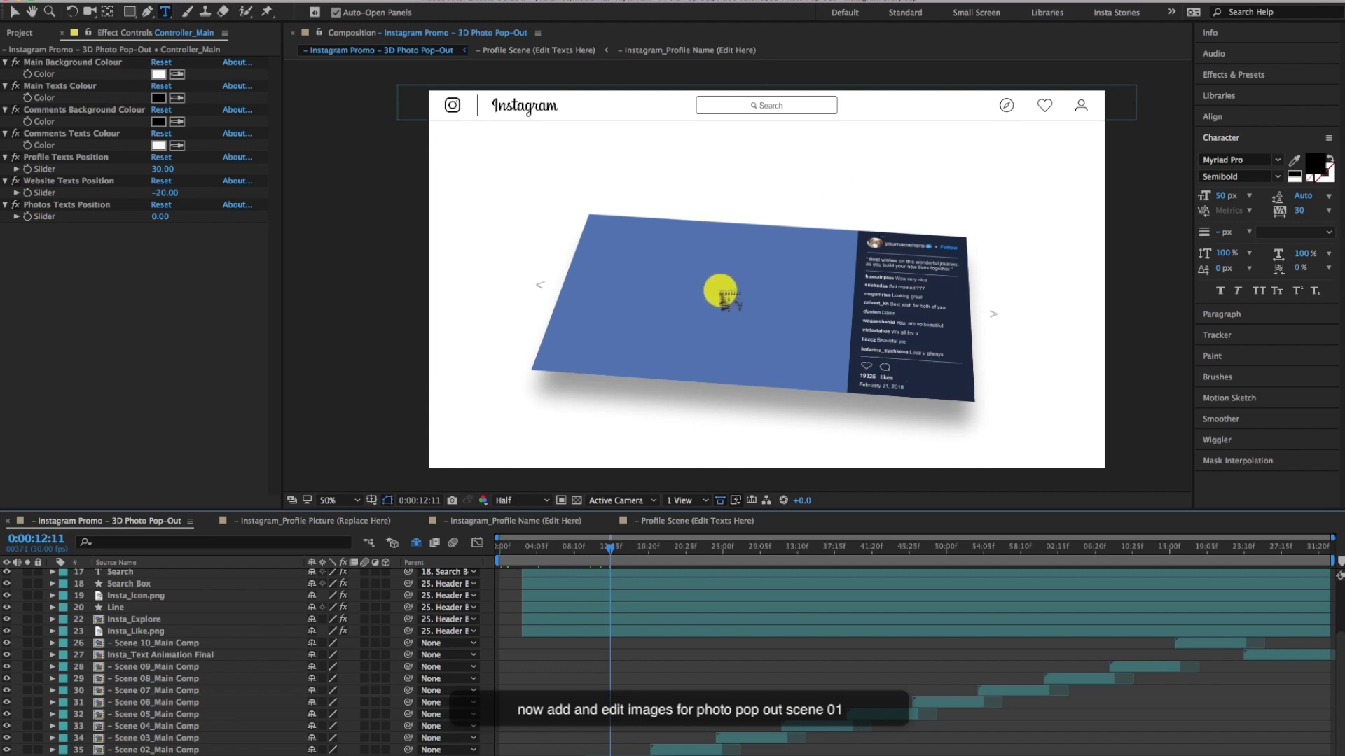
# In the project, collapse the Instagram Profile_Scene folder and expand the Instagram_Photo Pop Out – Scene 01 folder
pyautogui.press('v')
pyautogui.click(32, 33)
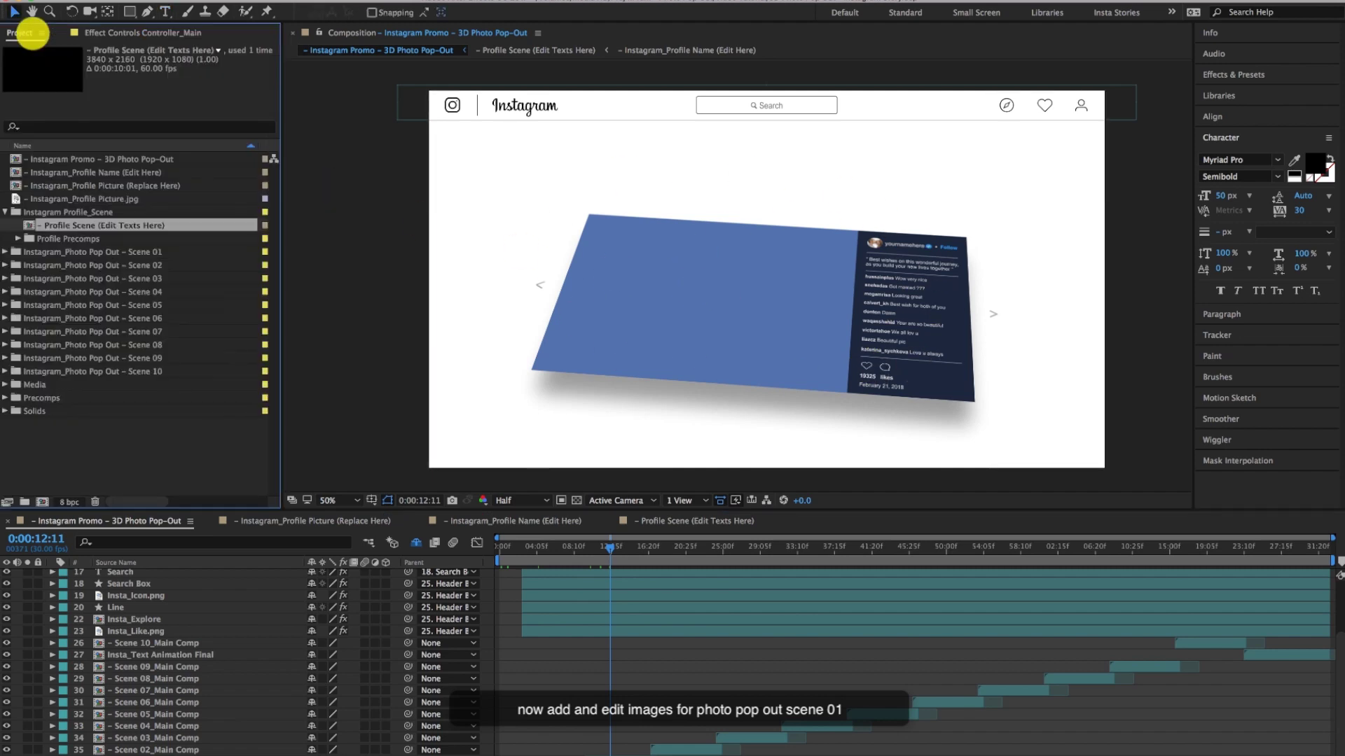
pyautogui.click(102, 443)
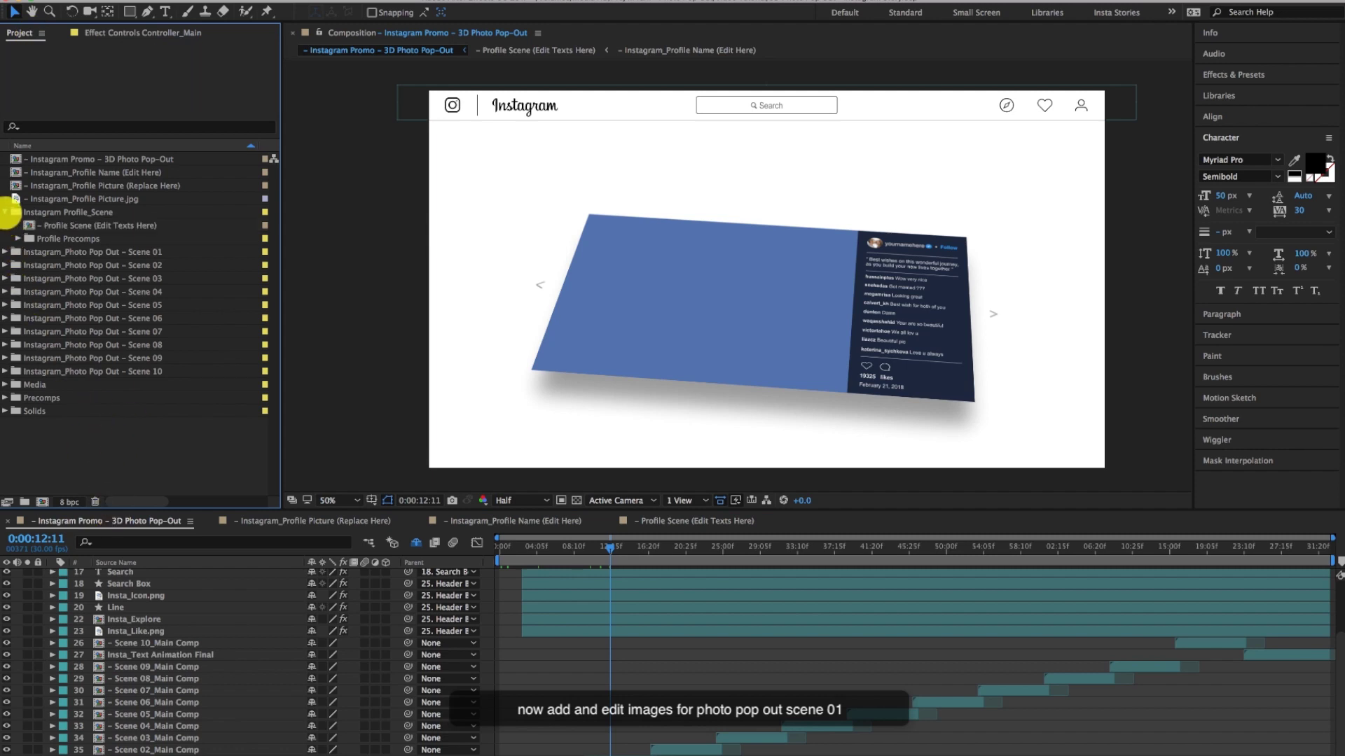
pyautogui.click(5, 212)
pyautogui.click(84, 225)
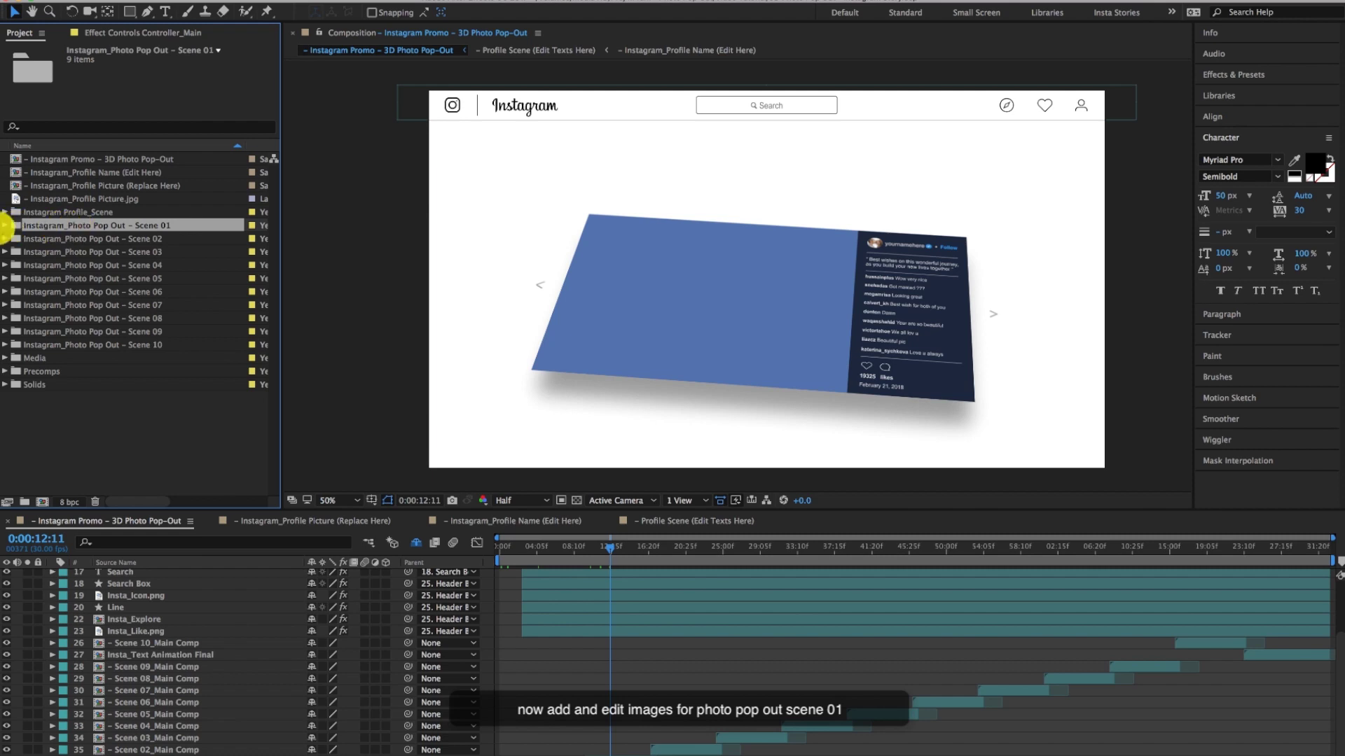
pyautogui.click(6, 226)
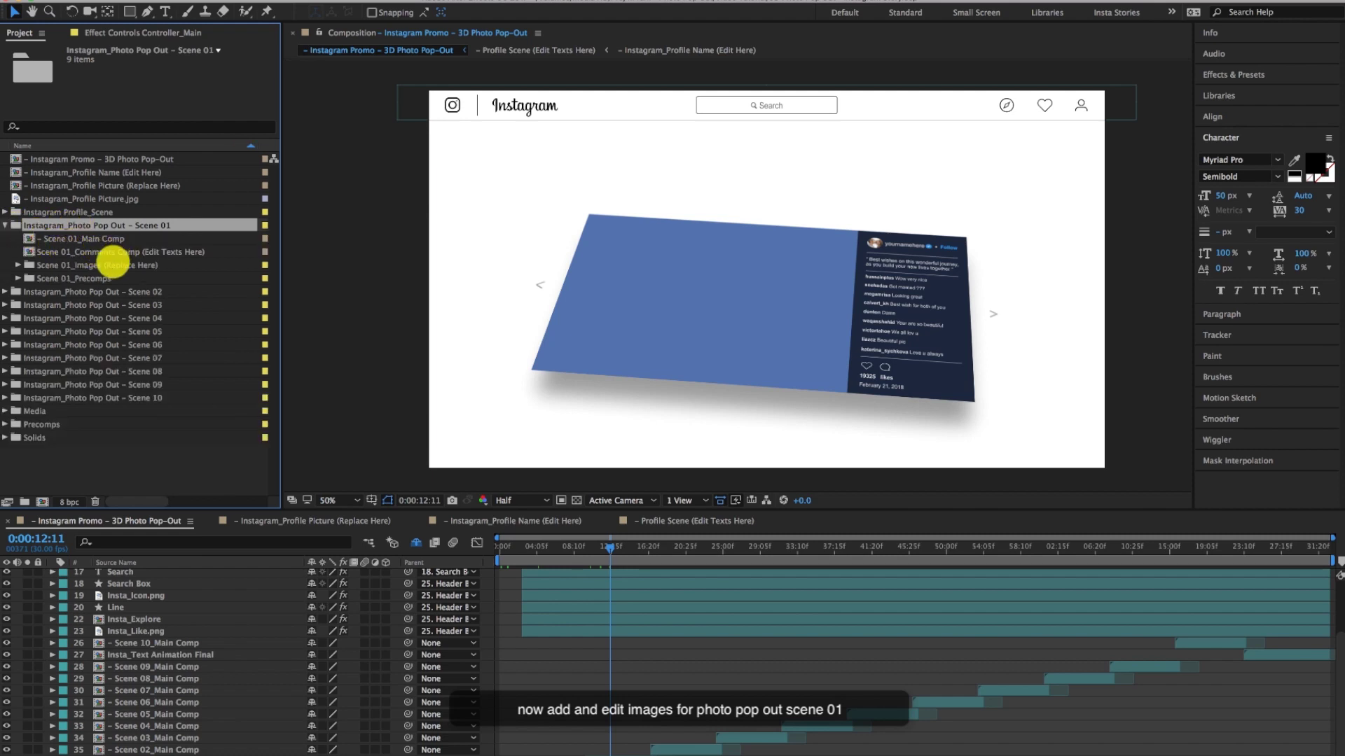
# Expand the Scene 01_Images (Replace Here) folder to reach the background and foreground comps
pyautogui.click(106, 264)
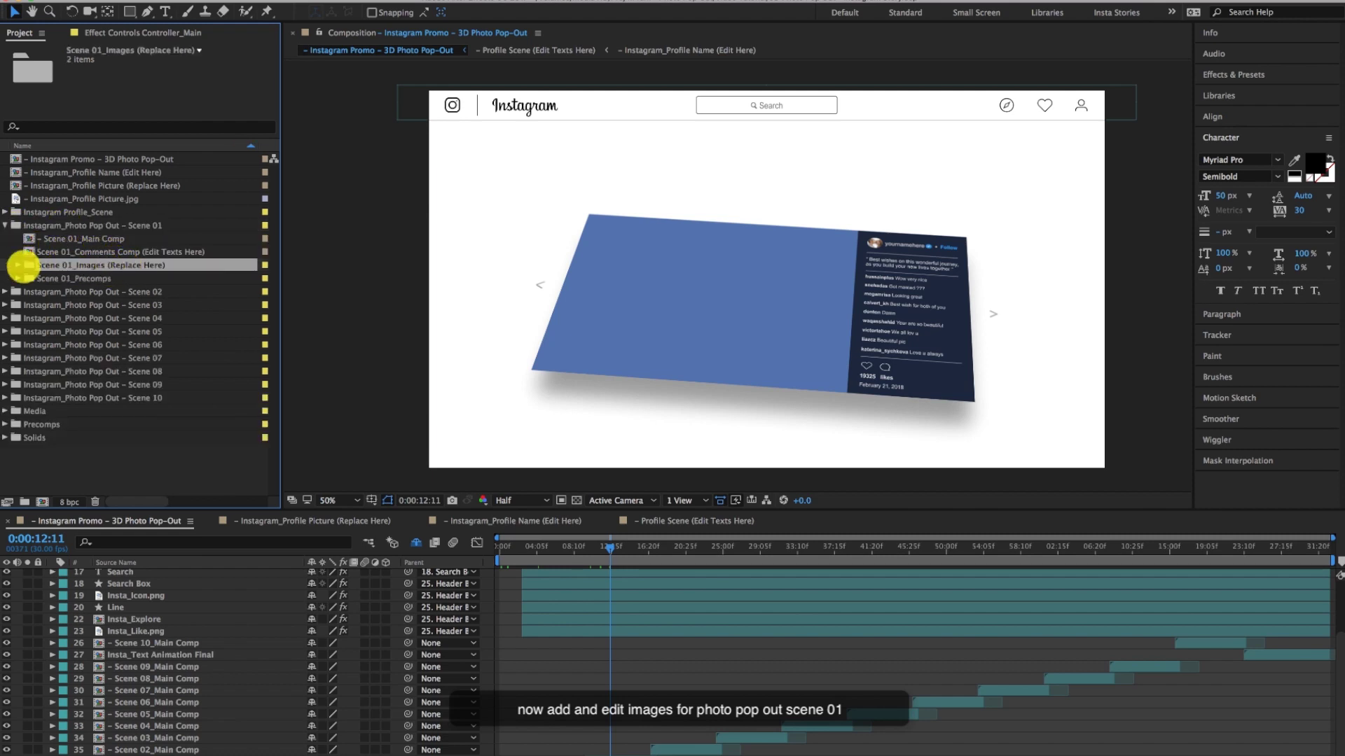
pyautogui.click(17, 265)
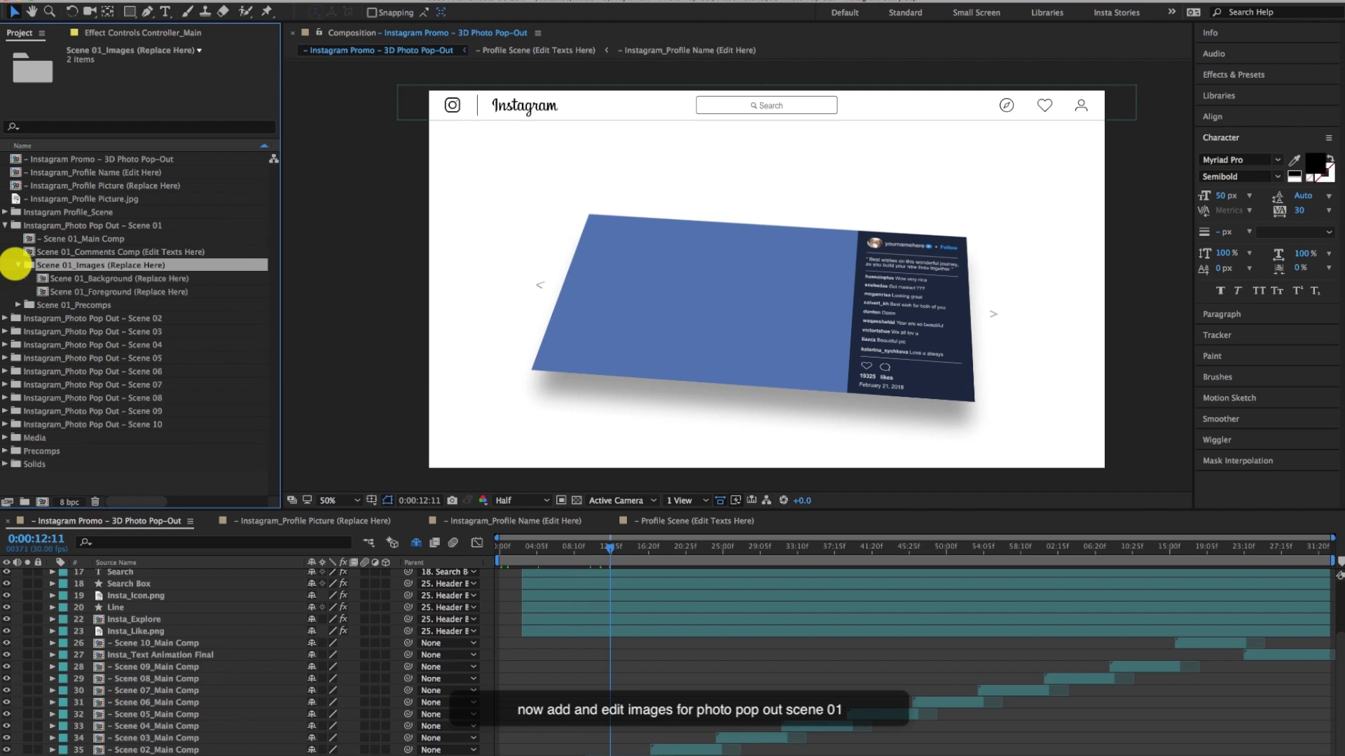
pyautogui.click(105, 278)
pyautogui.click(108, 292)
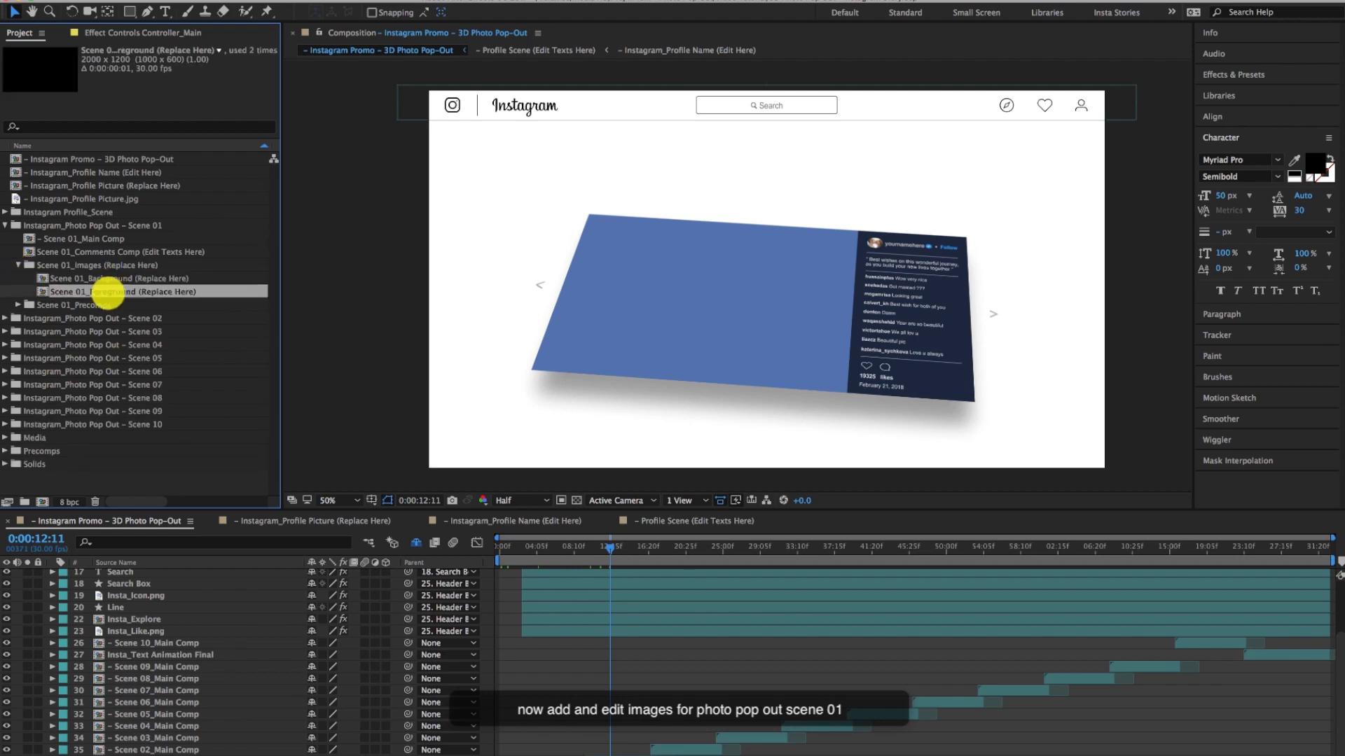
pyautogui.click(28, 290)
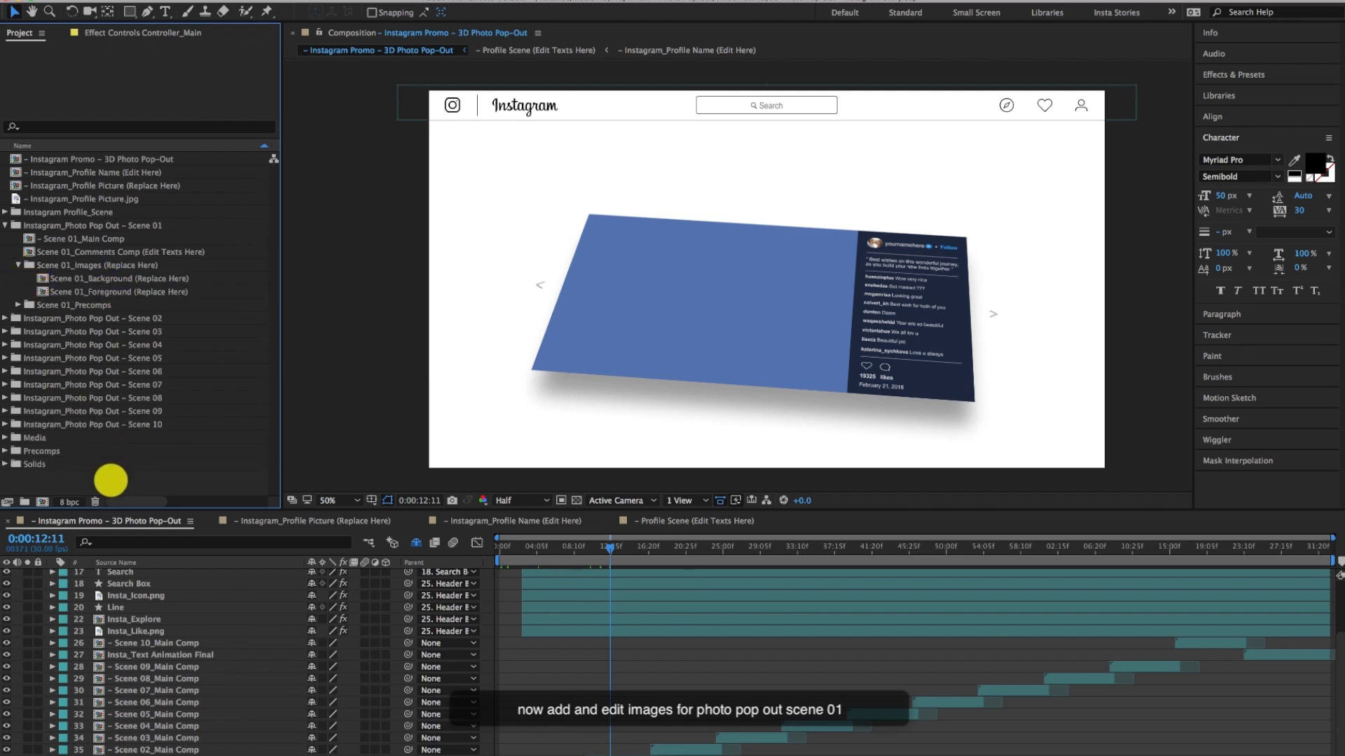
# Import Pic01.jpg from the Photos For Tutorial folder into the project
pyautogui.rightClick(110, 481)
pyautogui.moveTo(233, 545)
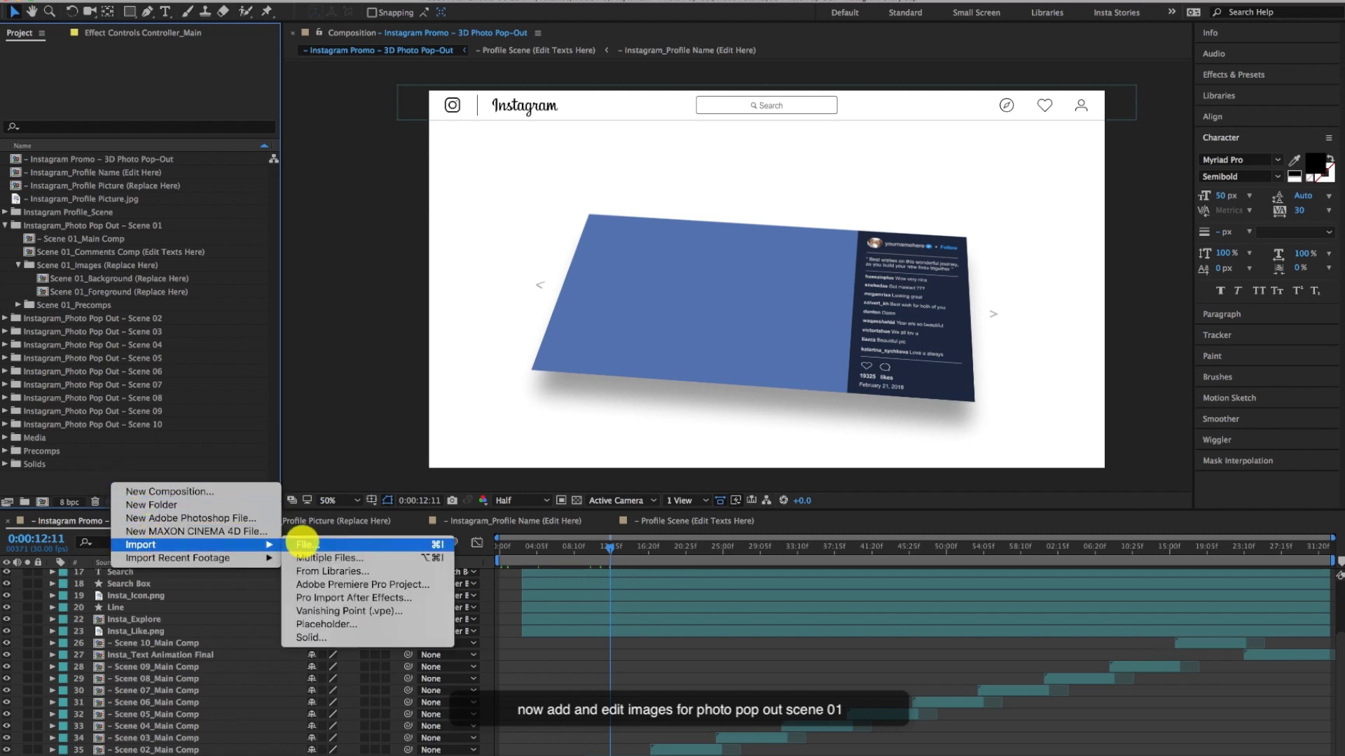
pyautogui.click(308, 544)
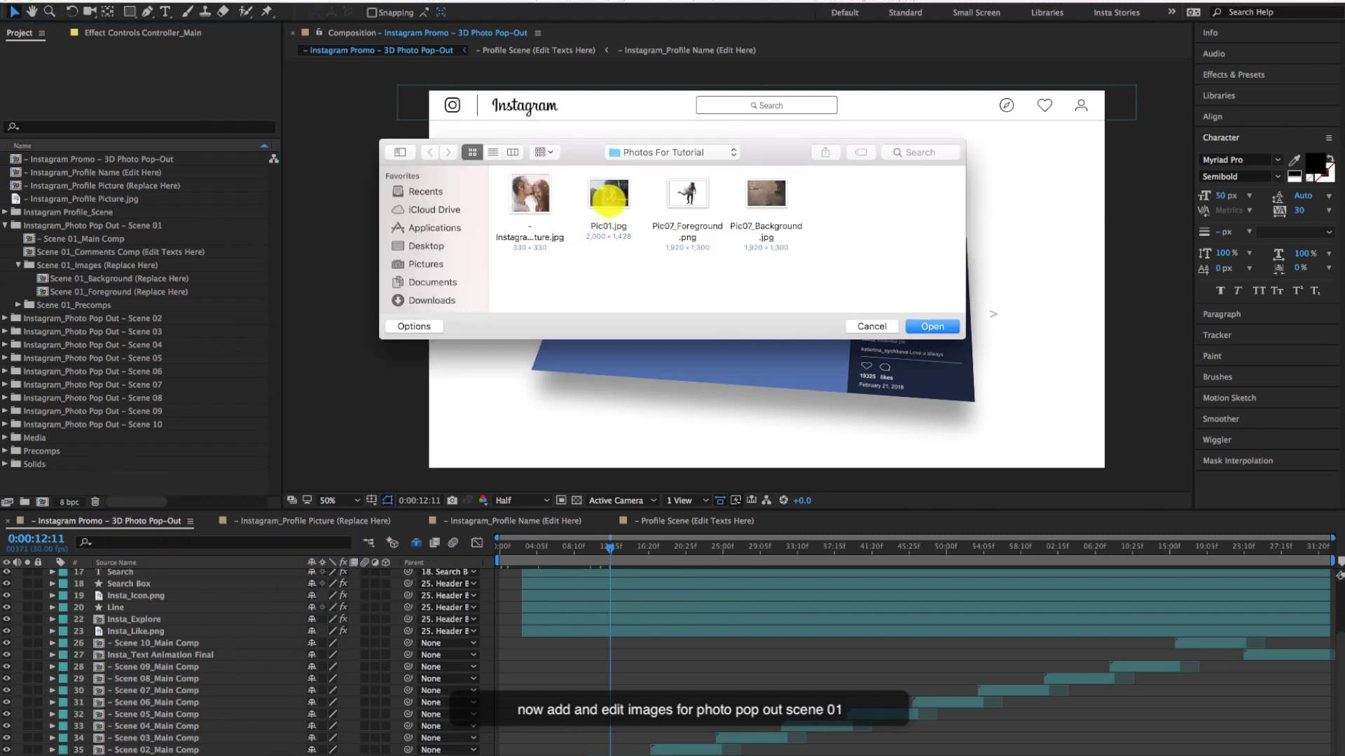
pyautogui.click(608, 196)
pyautogui.click(932, 326)
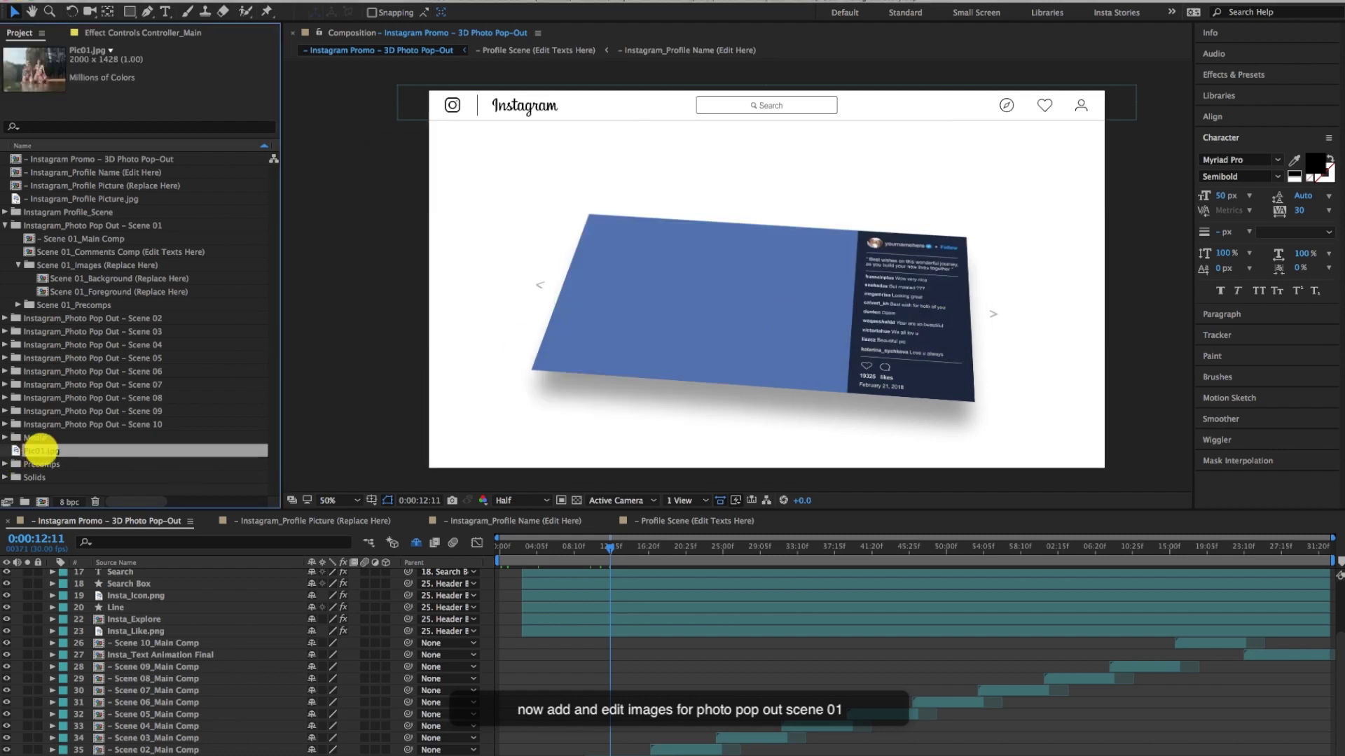
# Place Pic01.jpg in the Scene 01_Background (Replace Here) comp, shifted slightly upward and stacked below the Scene 01_Foreground layer
pyautogui.moveTo(40, 450); pyautogui.dragTo(108, 278)
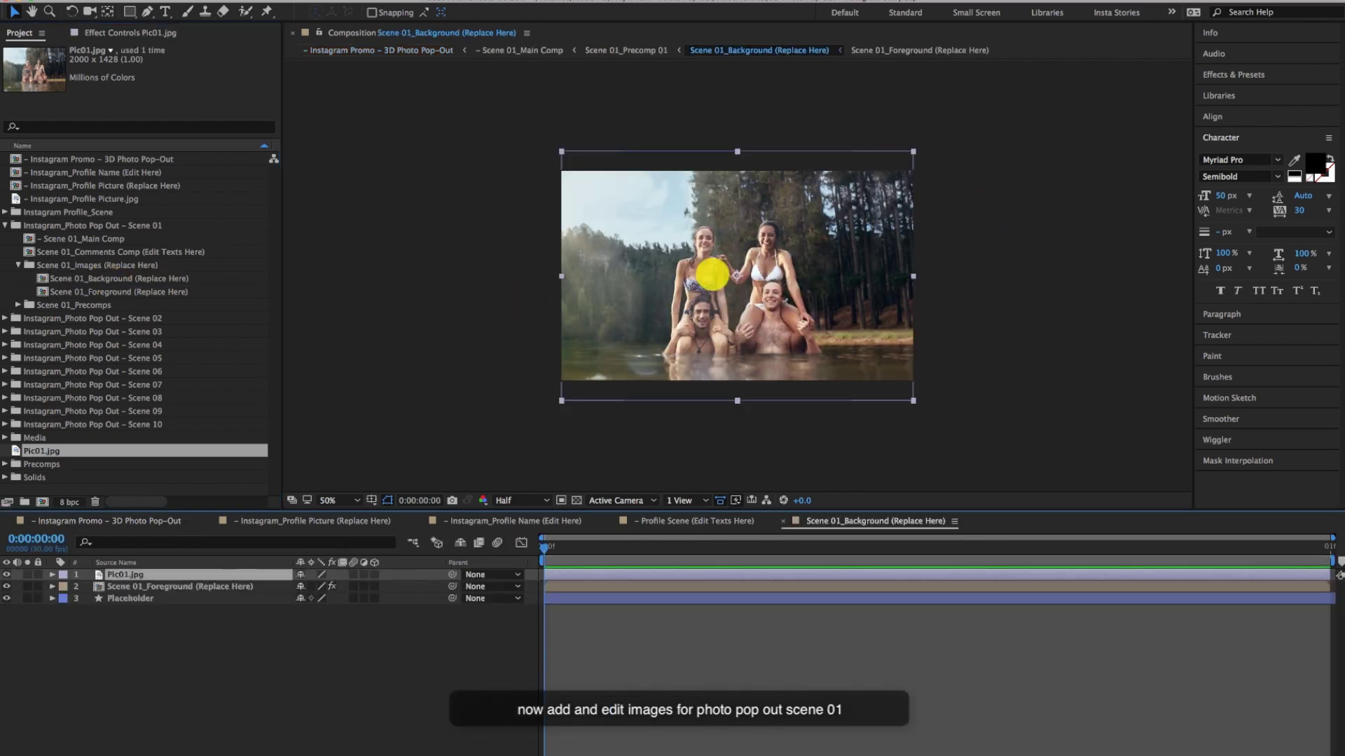
pyautogui.moveTo(715, 280); pyautogui.dragTo(716, 269)
pyautogui.press('Return')
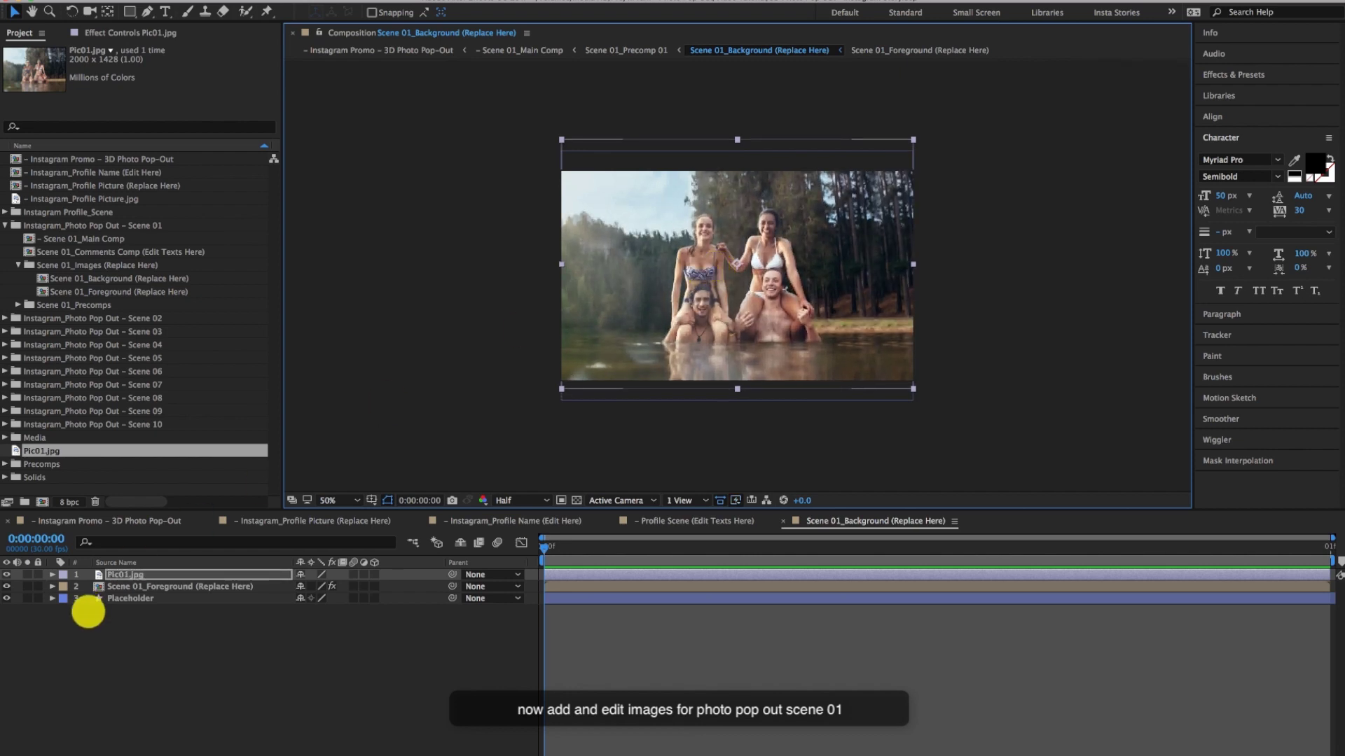
pyautogui.moveTo(119, 573); pyautogui.dragTo(126, 589)
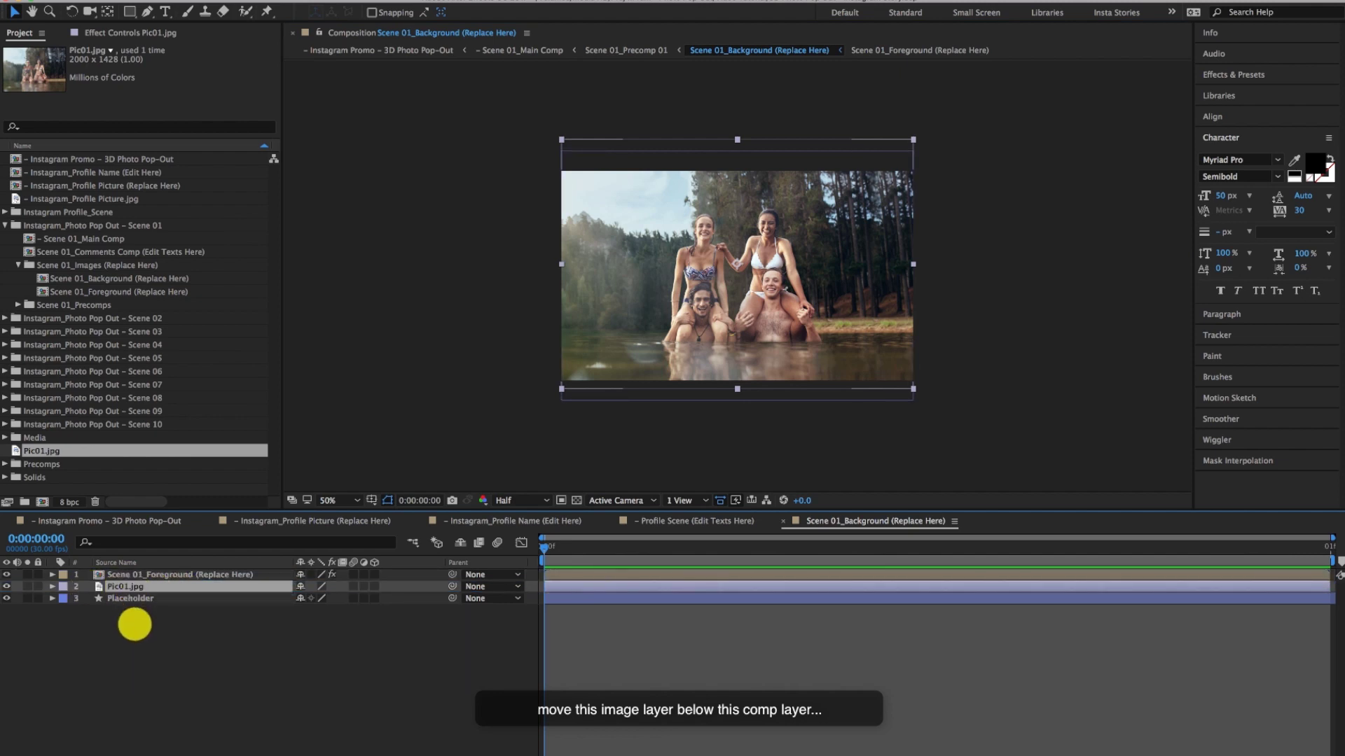
pyautogui.click(132, 624)
# Copy the Pic01.jpg layer from the background comp into the Scene 01_Foreground (Replace Here) comp
pyautogui.click(119, 588)
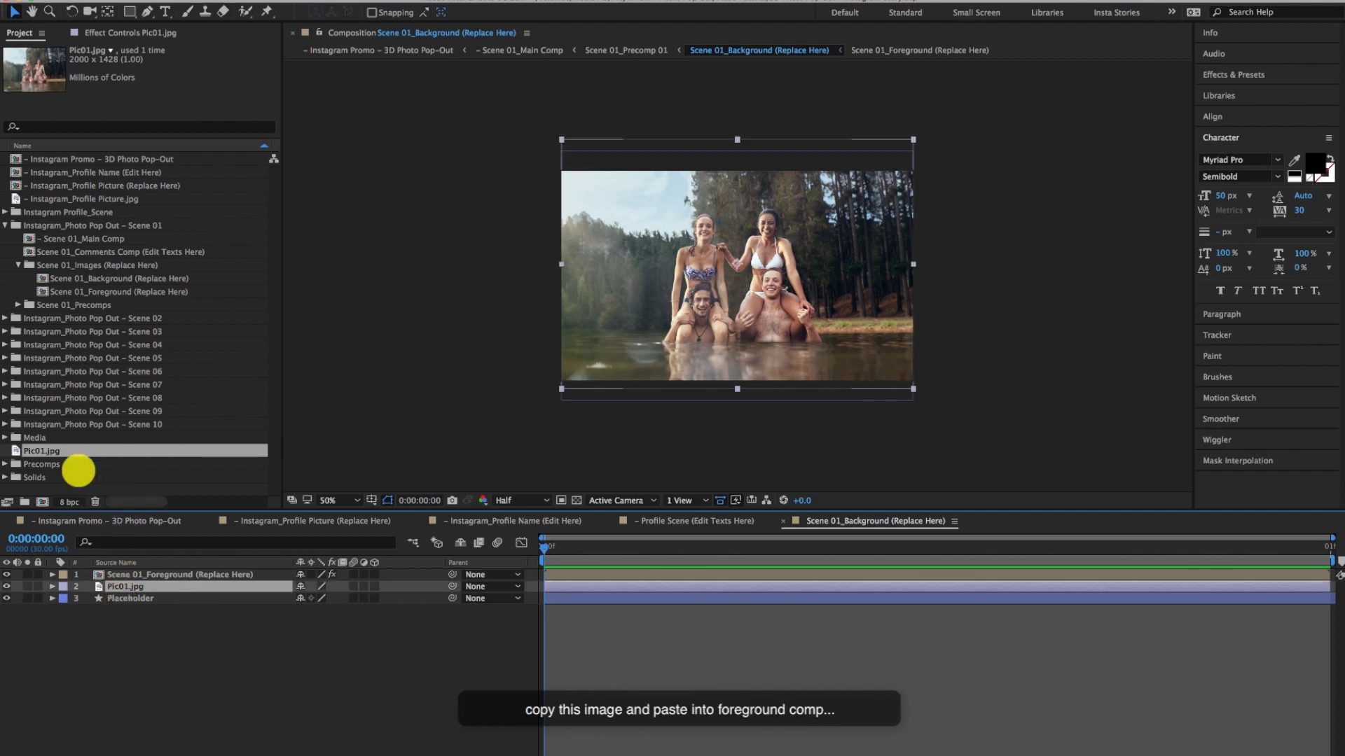
pyautogui.doubleClick(104, 291)
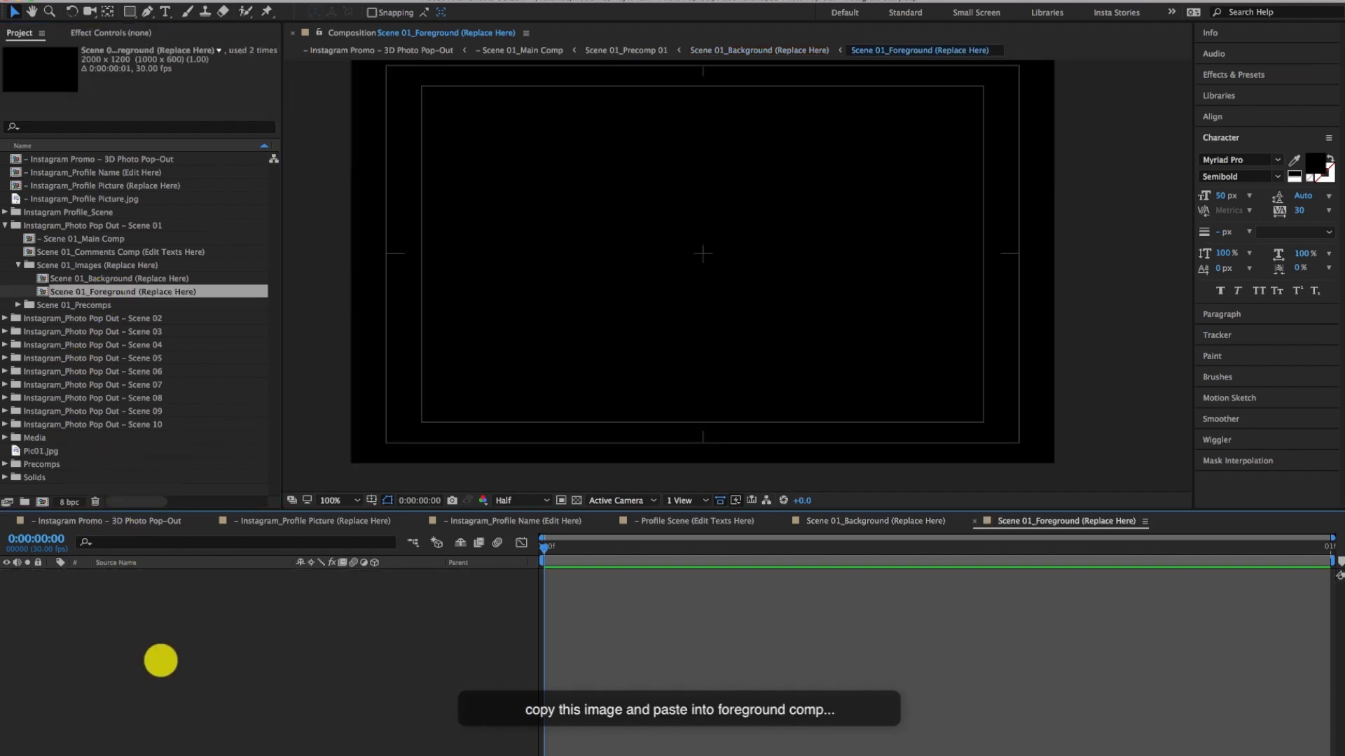
pyautogui.press('super+v')
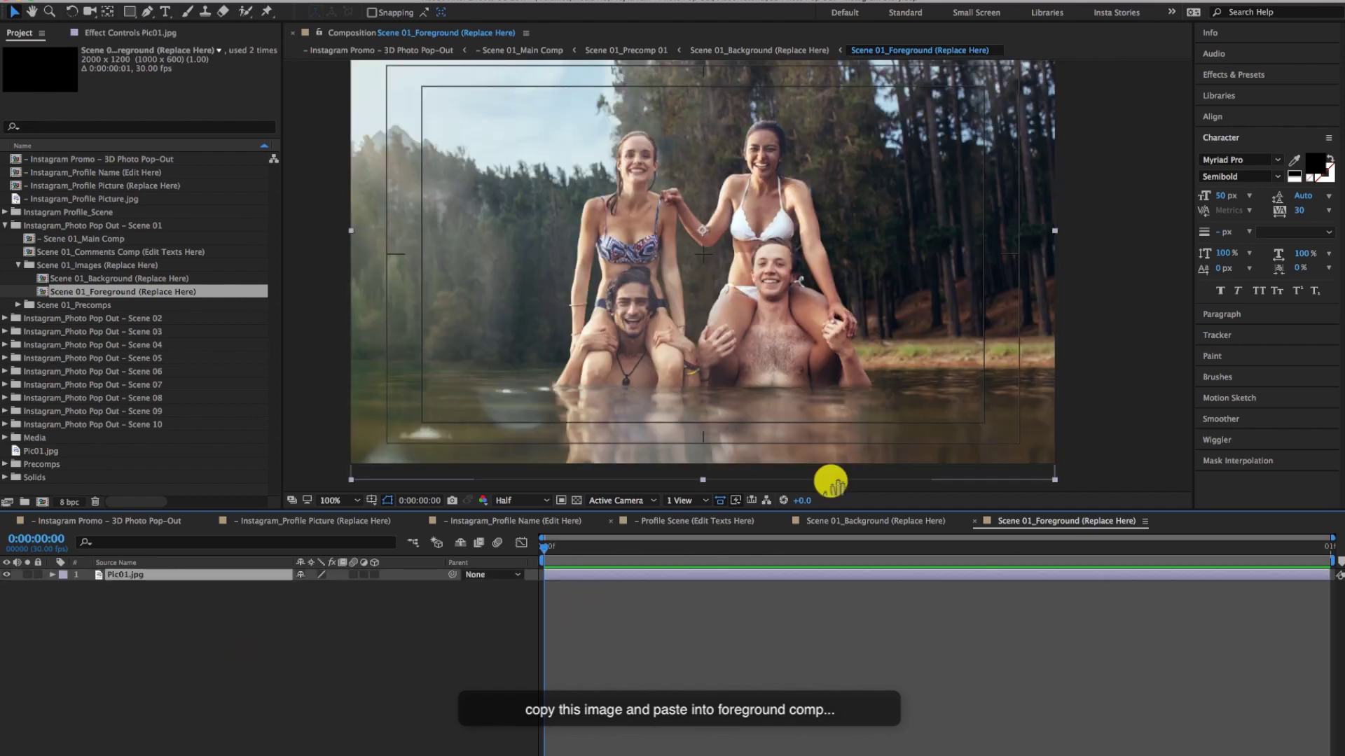
pyautogui.moveTo(1090, 325); pyautogui.dragTo(1106, 342)
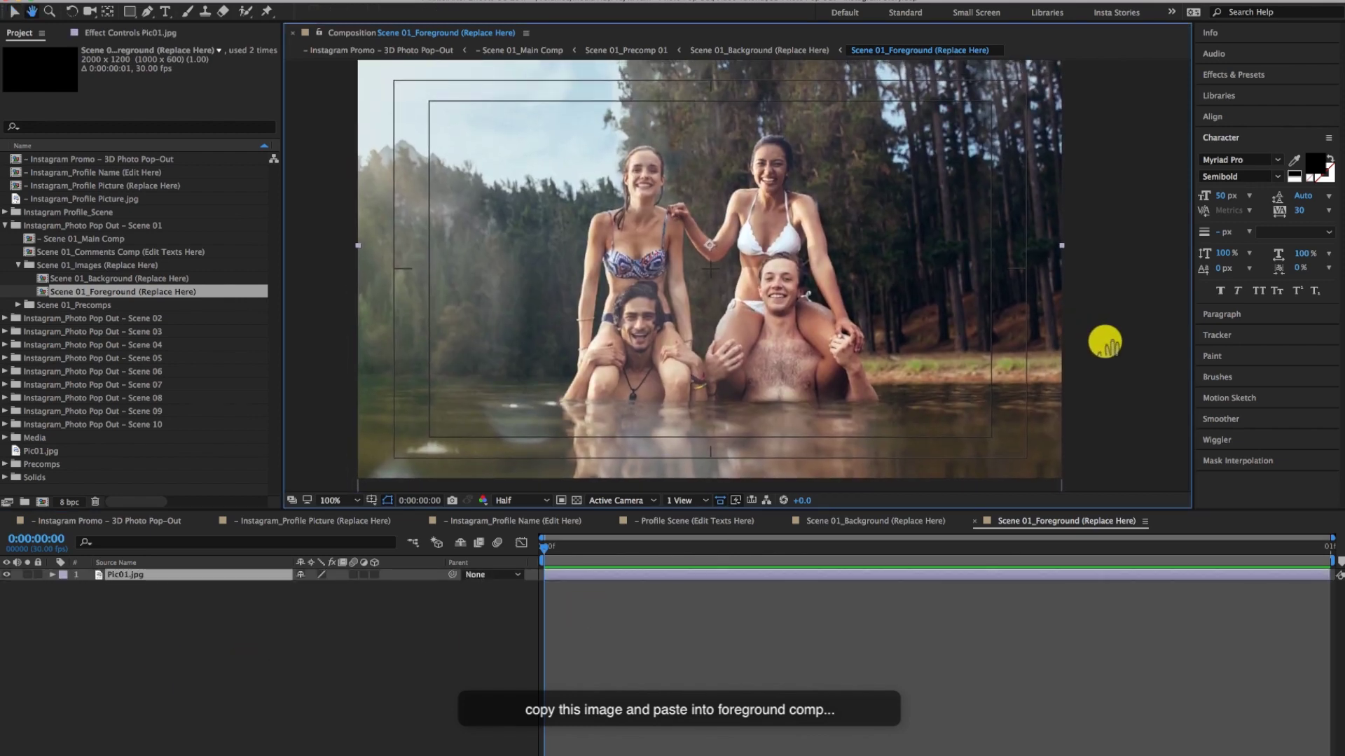
pyautogui.click(456, 607)
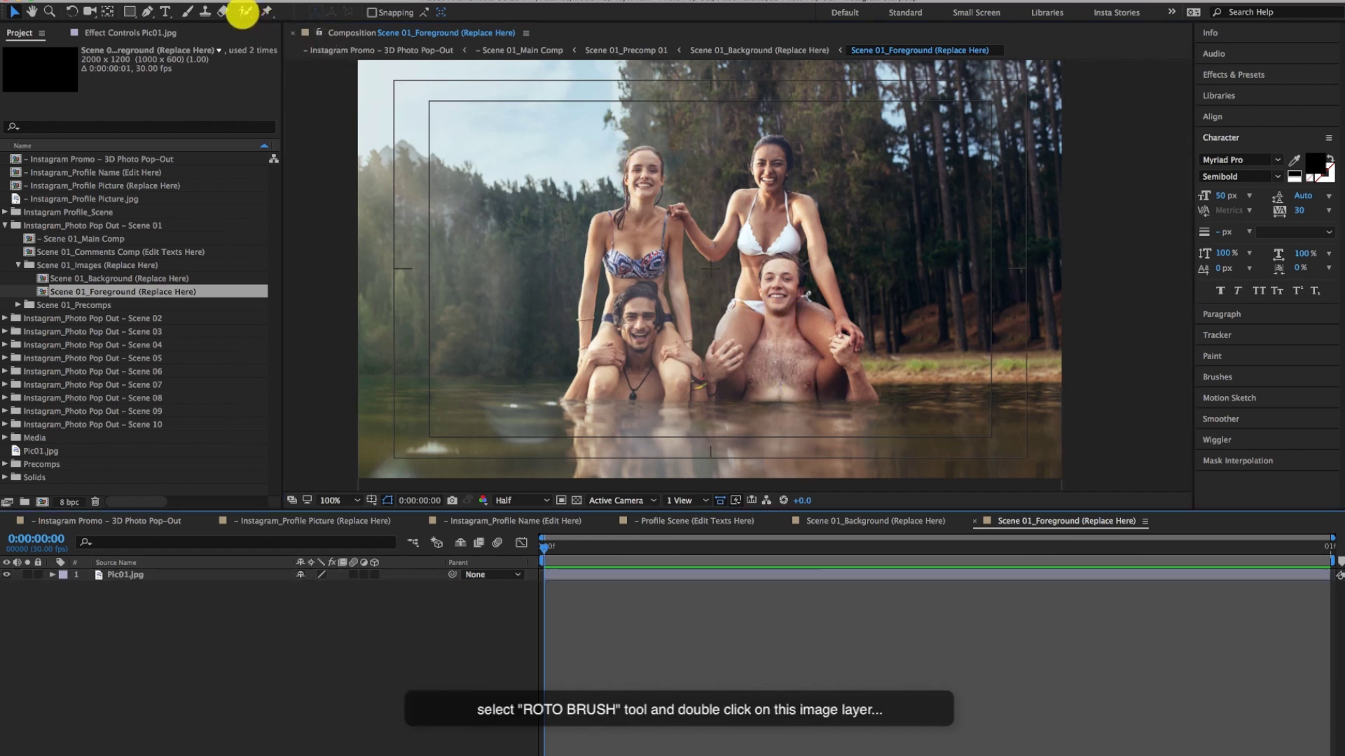
# Open the Pic01.jpg layer with the Roto Brush tool and paint over the left woman's arm, torso and head
pyautogui.click(243, 13)
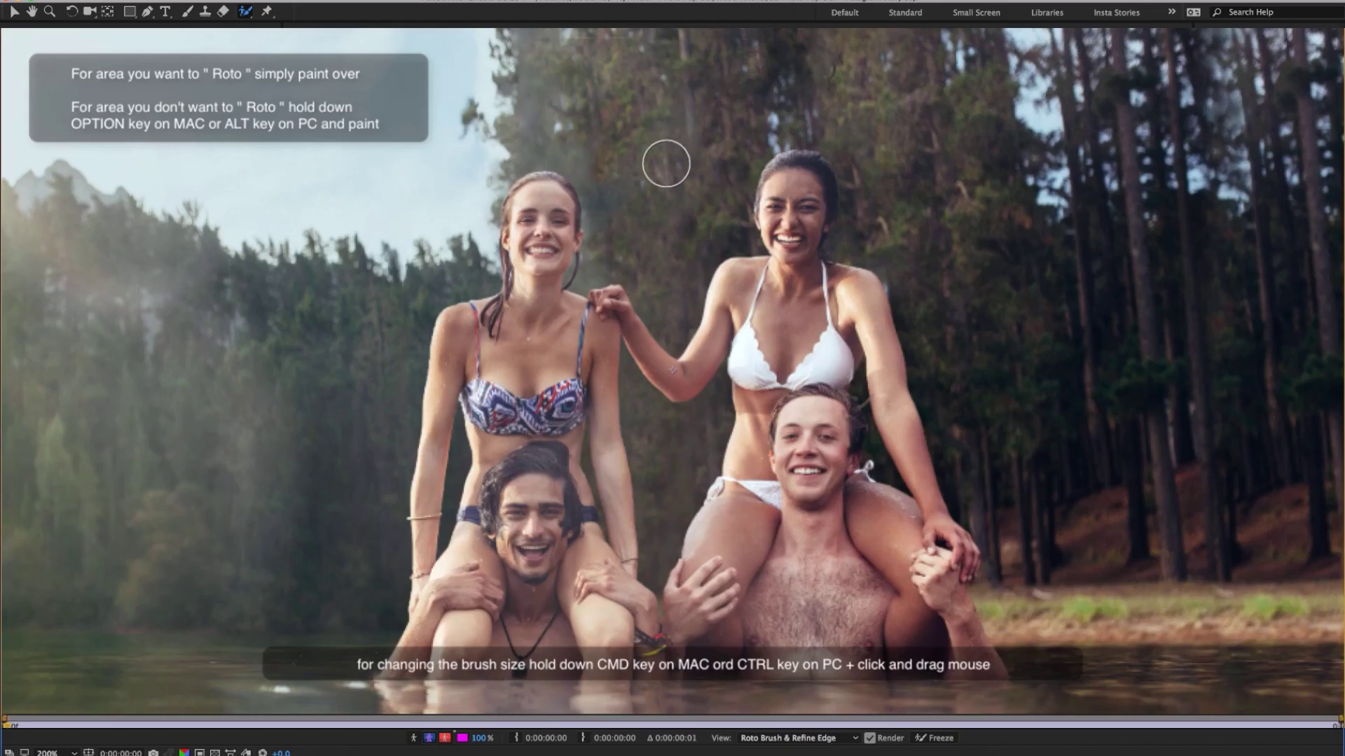
pyautogui.doubleClick(675, 304)
pyautogui.moveTo(666, 164); pyautogui.dragTo(666, 163)
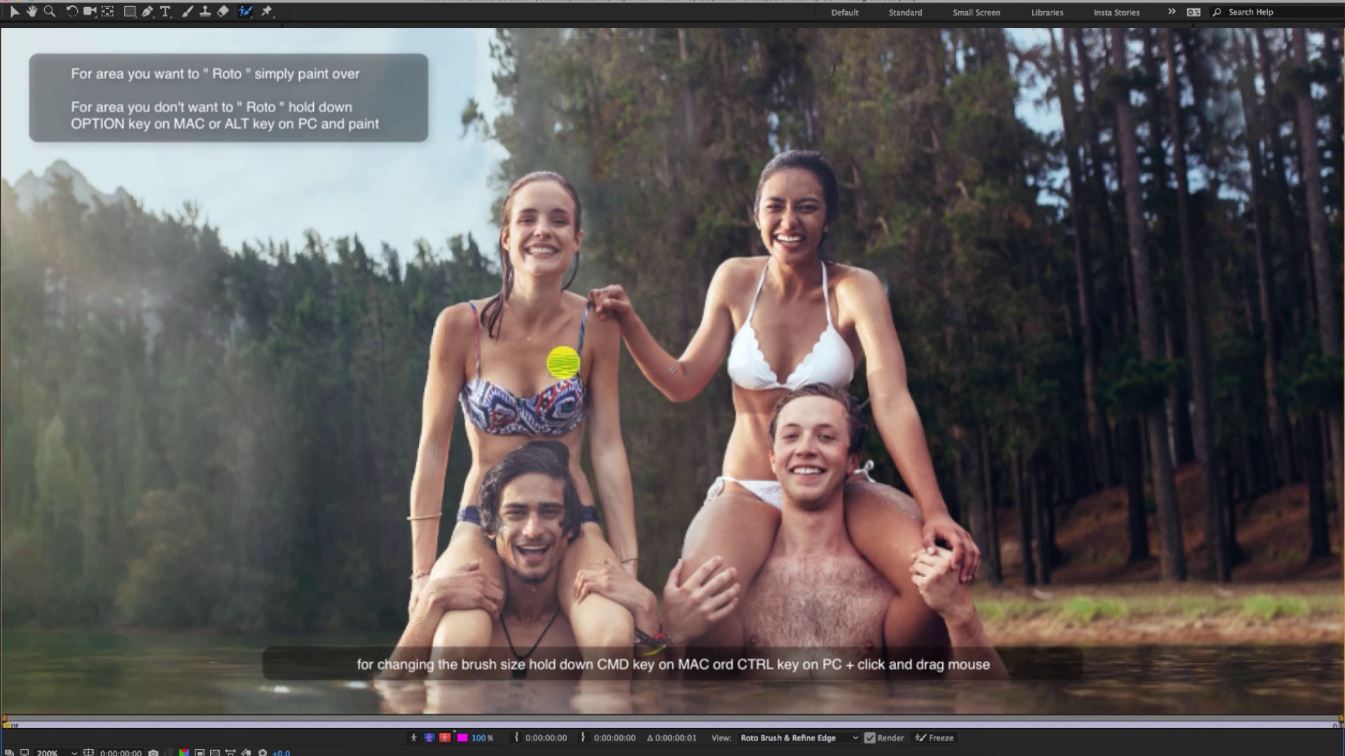
pyautogui.moveTo(414, 650)
pyautogui.mouseDown()
pyautogui.moveTo(498, 533)
pyautogui.moveTo(506, 454)
pyautogui.moveTo(488, 372)
pyautogui.moveTo(457, 338)
pyautogui.mouseUp()
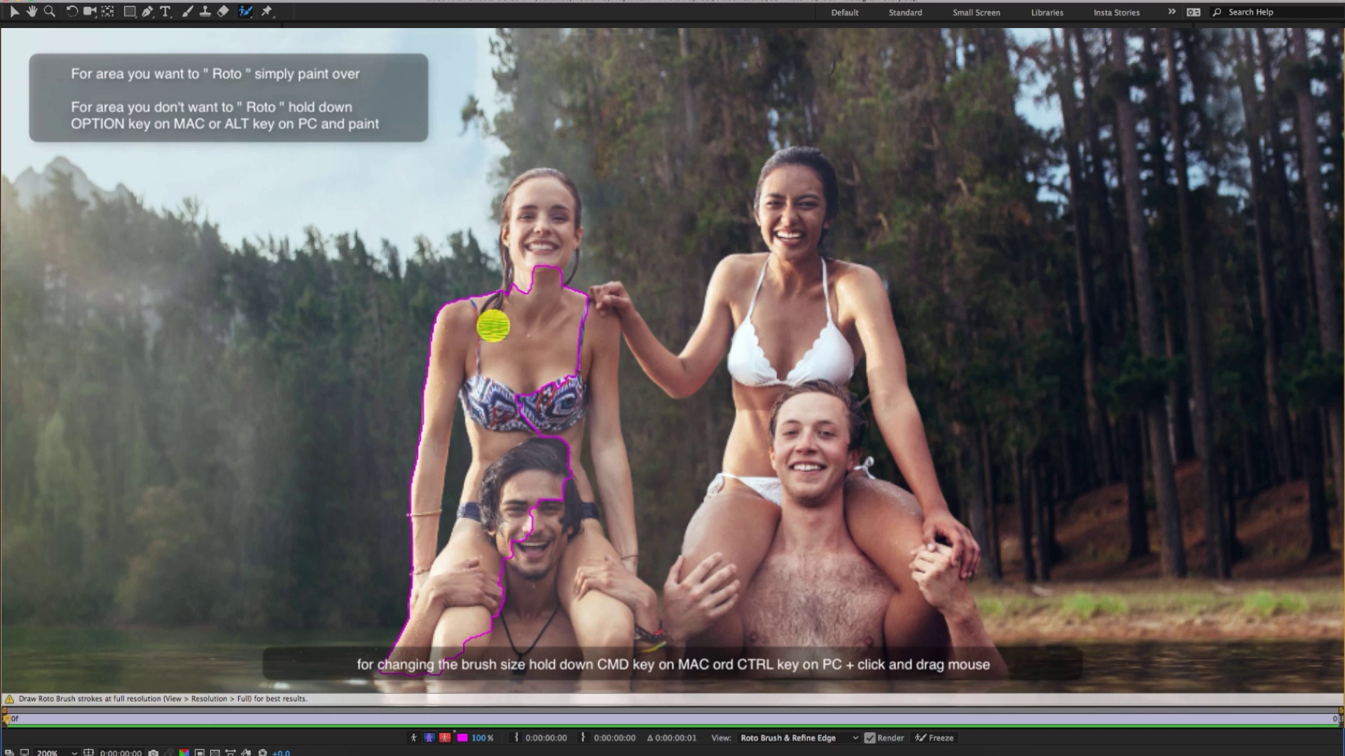
pyautogui.moveTo(533, 308)
pyautogui.mouseDown()
pyautogui.moveTo(533, 195)
pyautogui.moveTo(584, 180)
pyautogui.mouseUp()
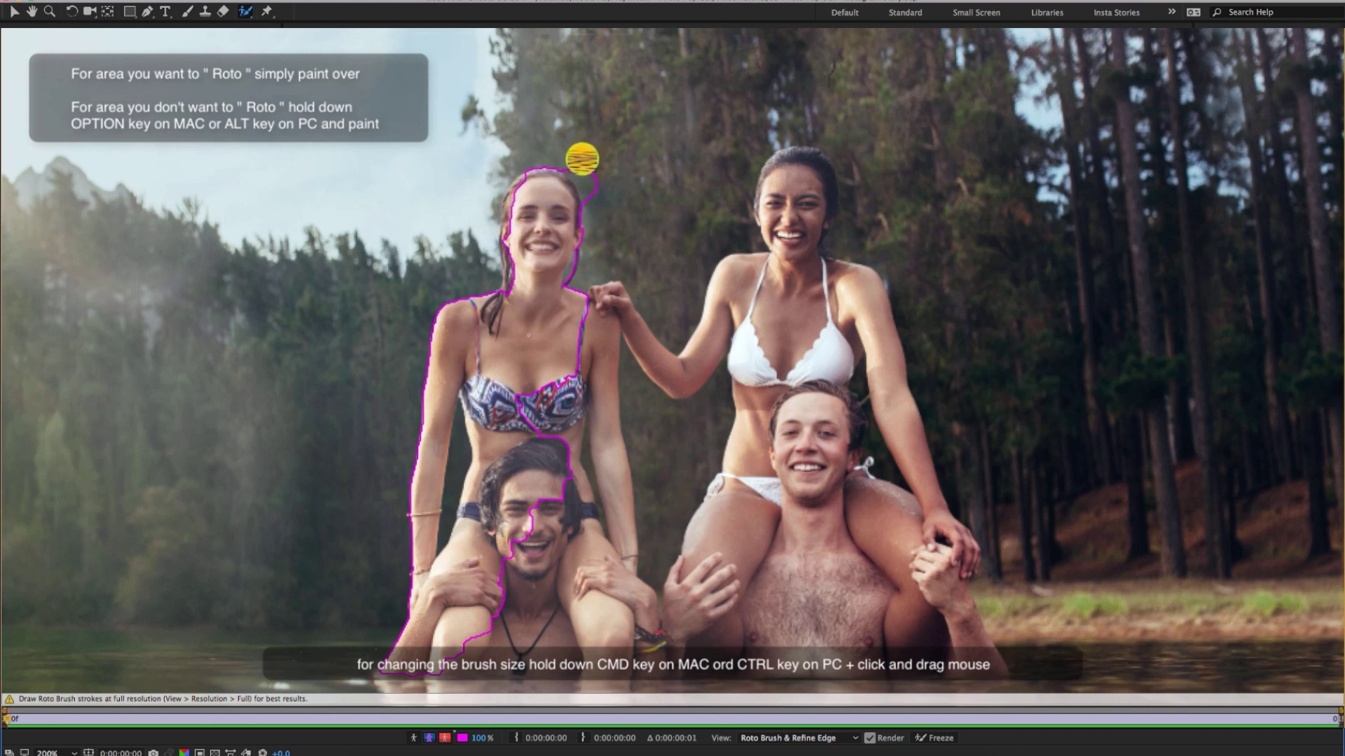
# Refine the roto selection around the left woman's head, removing the stray background and including her face and hair edges
pyautogui.moveTo(581, 159); pyautogui.dragTo(606, 210)
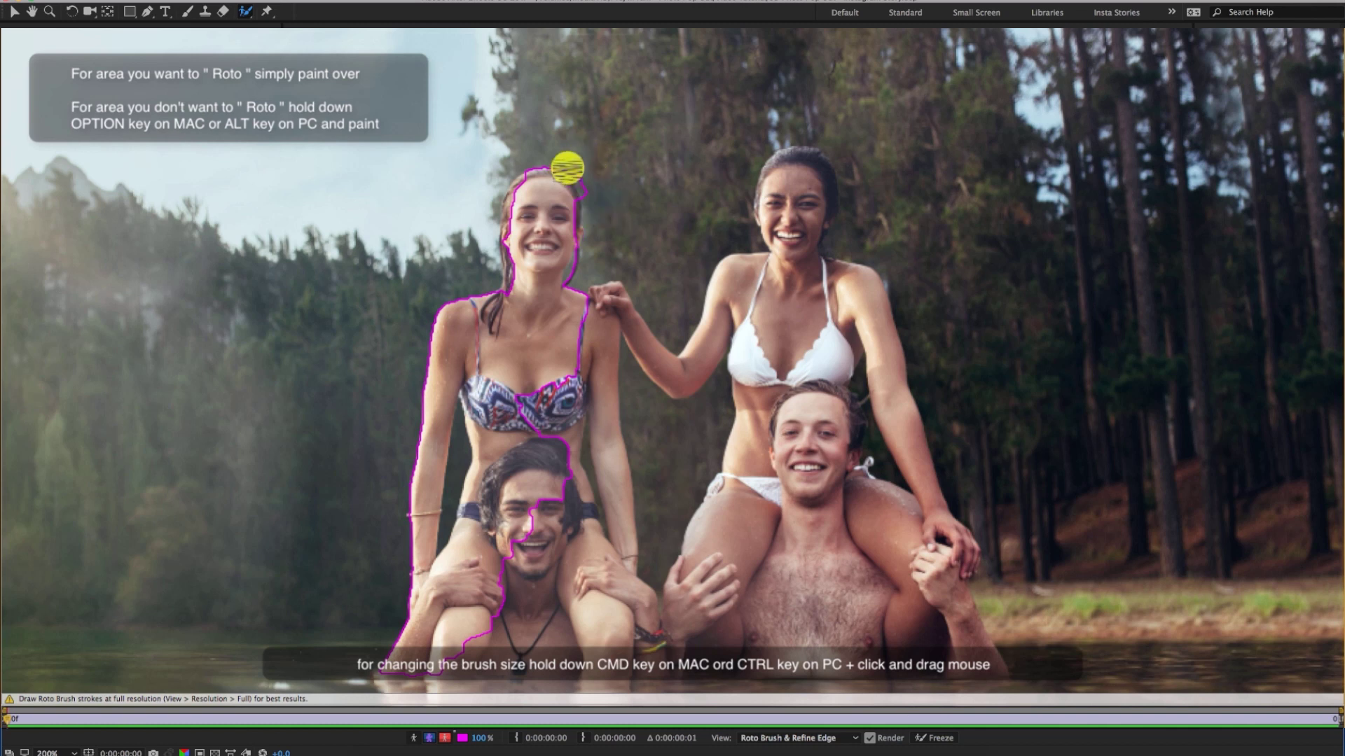
pyautogui.moveTo(573, 166); pyautogui.dragTo(601, 215)
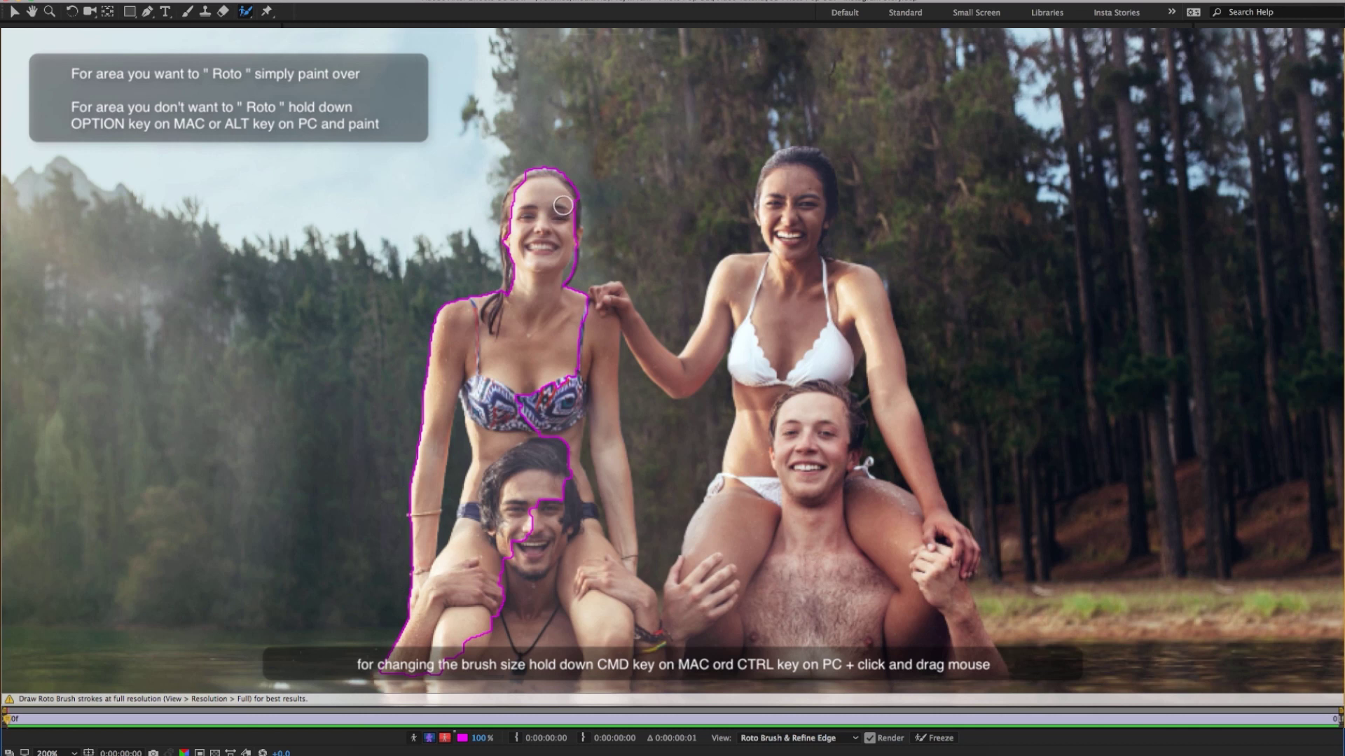
pyautogui.moveTo(571, 206); pyautogui.dragTo(574, 243)
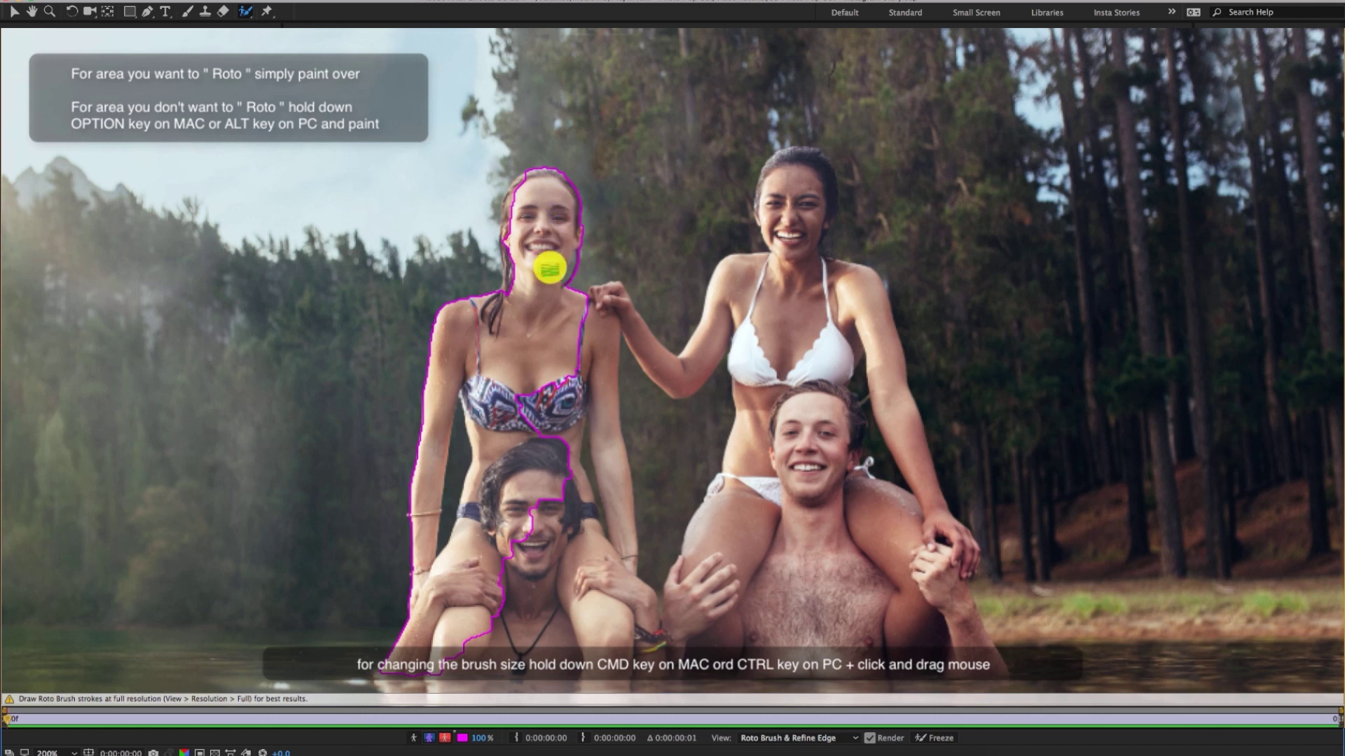
pyautogui.moveTo(525, 184); pyautogui.dragTo(498, 319)
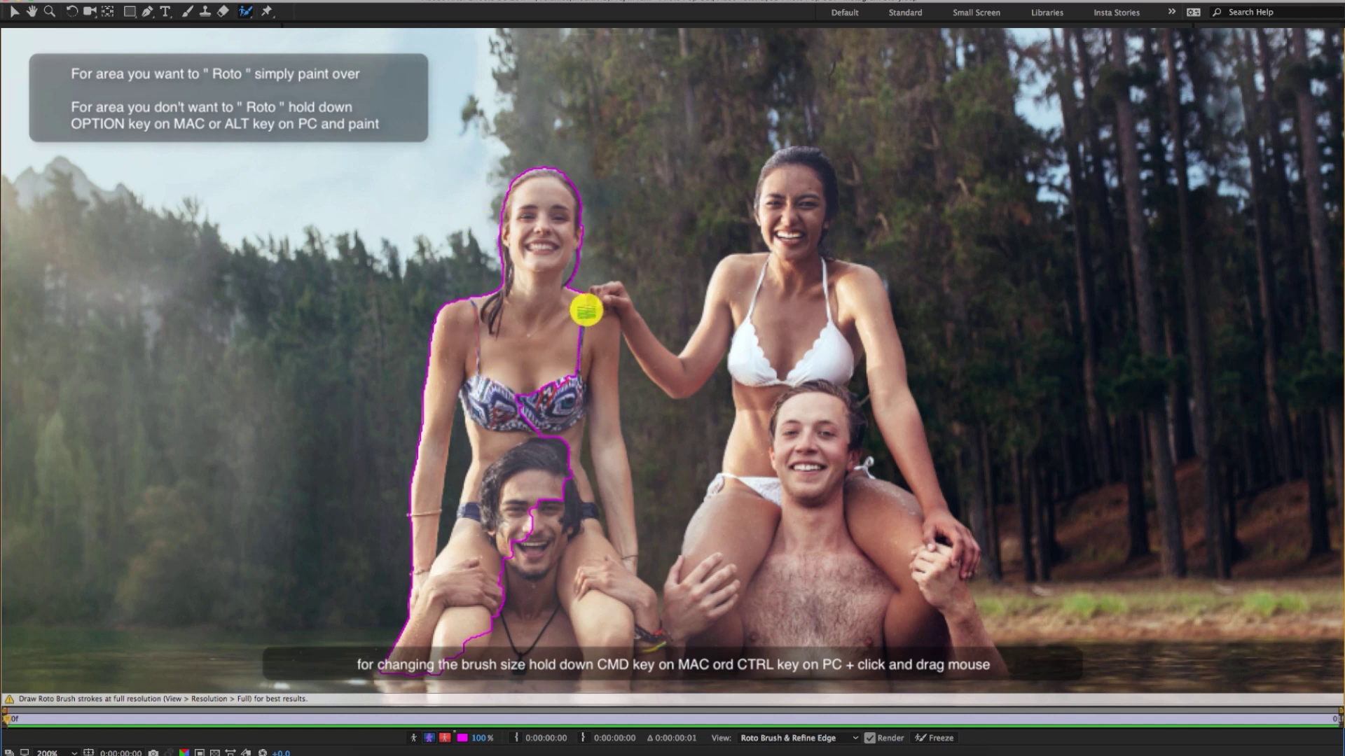
# Extend the roto selection over the rest of the left pair and the right man's body, trimming the water along the waterline
pyautogui.moveTo(588, 316)
pyautogui.mouseDown()
pyautogui.moveTo(614, 584)
pyautogui.moveTo(600, 635)
pyautogui.moveTo(587, 622)
pyautogui.mouseUp()
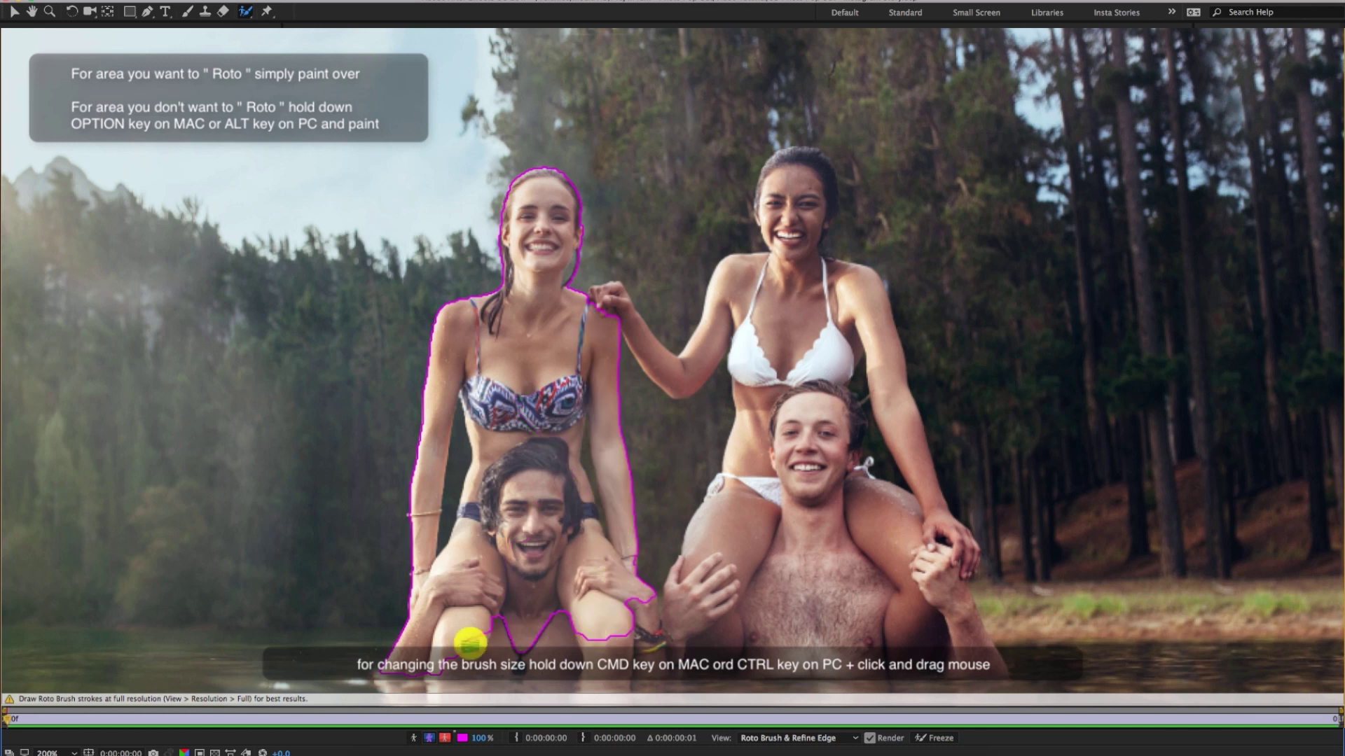
pyautogui.moveTo(446, 651); pyautogui.dragTo(851, 652)
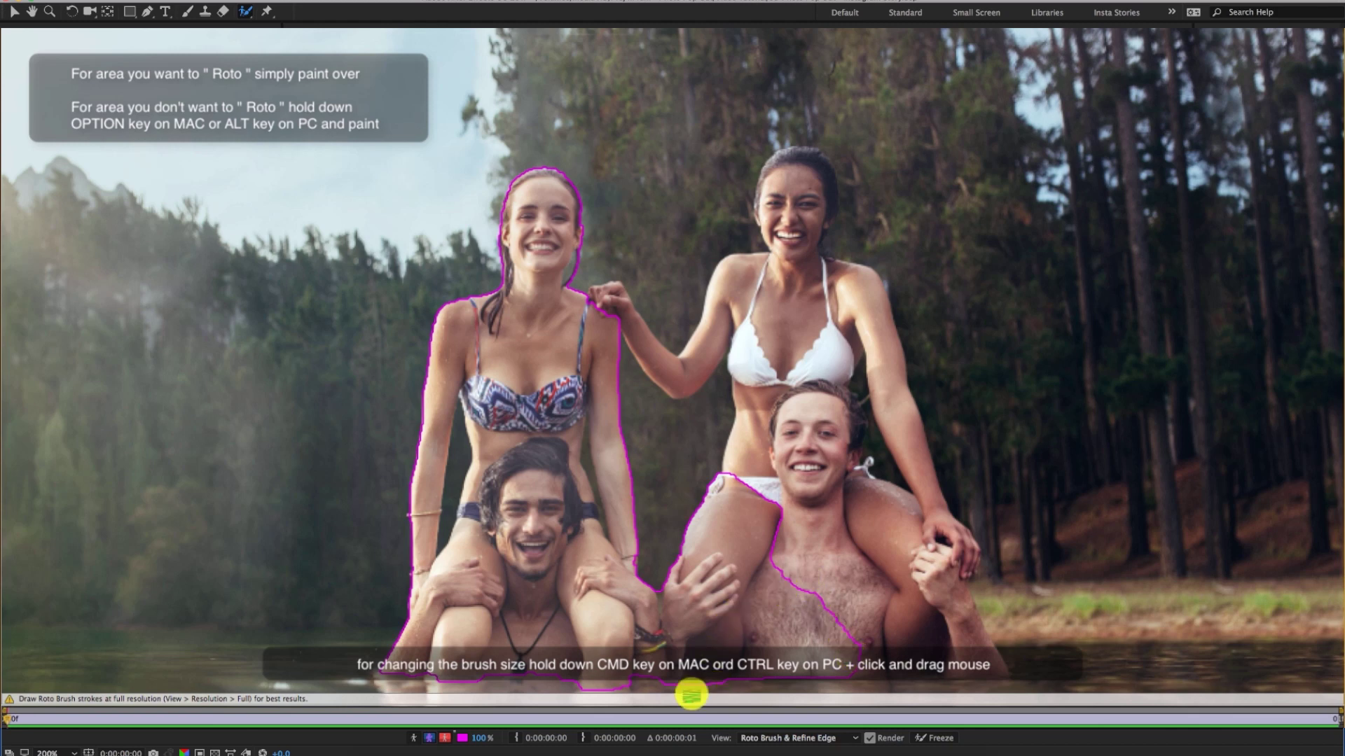
pyautogui.moveTo(1113, 495); pyautogui.dragTo(1117, 435)
pyautogui.moveTo(747, 627)
pyautogui.mouseDown()
pyautogui.moveTo(397, 622)
pyautogui.moveTo(440, 633)
pyautogui.mouseUp()
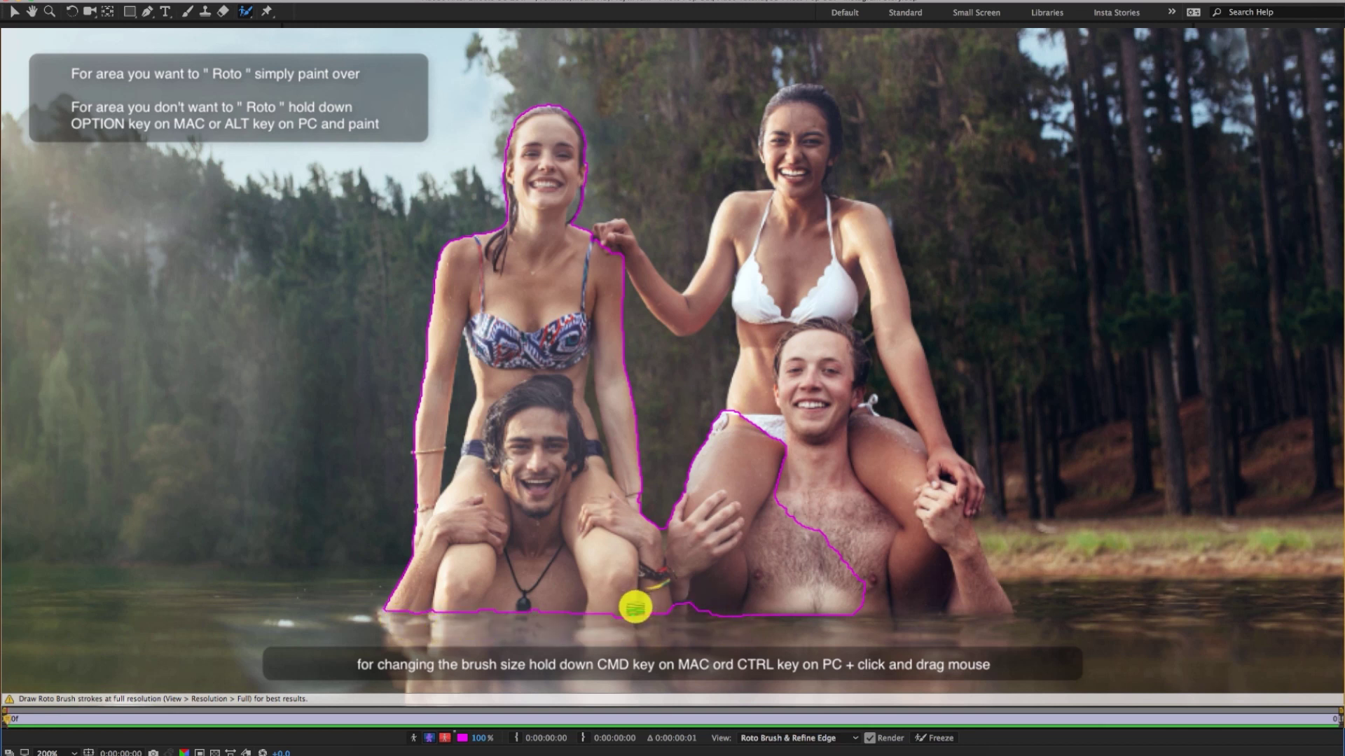
pyautogui.moveTo(642, 608); pyautogui.dragTo(987, 601)
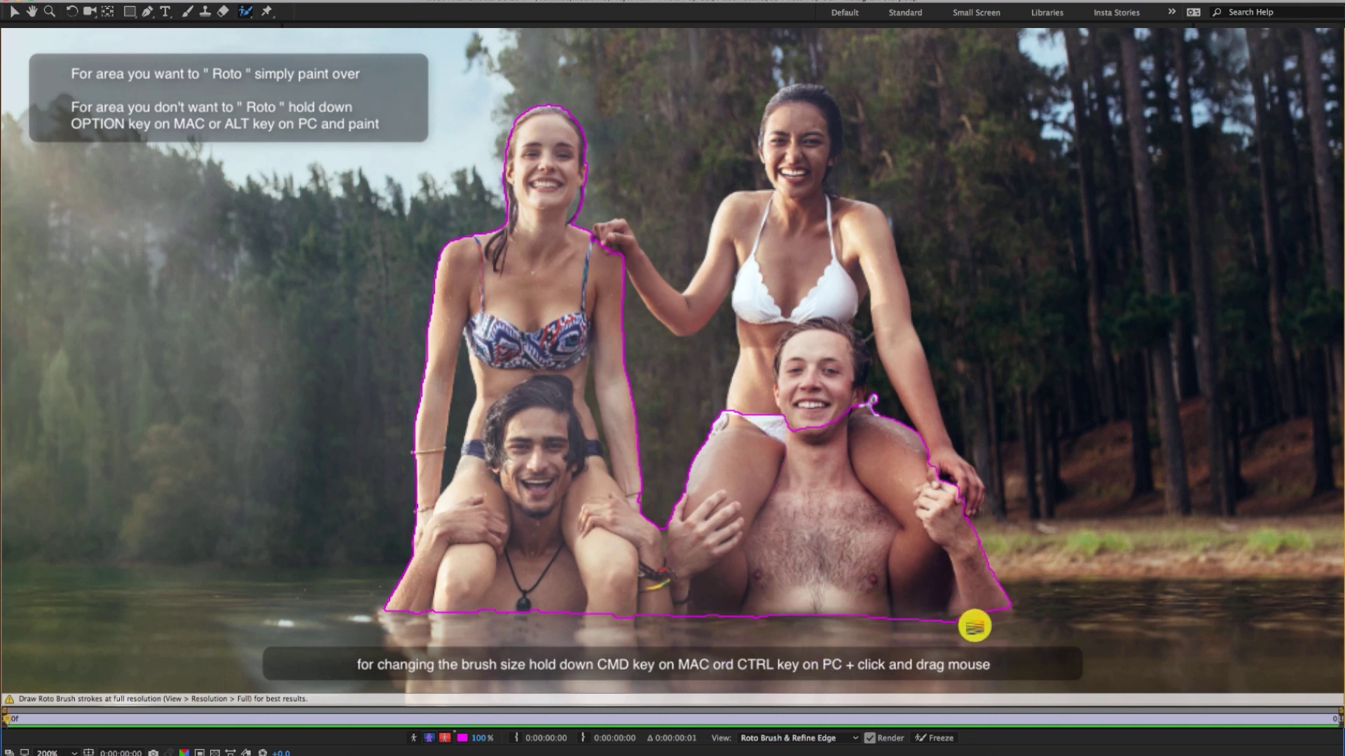
pyautogui.moveTo(974, 625)
pyautogui.mouseDown()
pyautogui.moveTo(843, 629)
pyautogui.moveTo(897, 603)
pyautogui.moveTo(853, 606)
pyautogui.mouseUp()
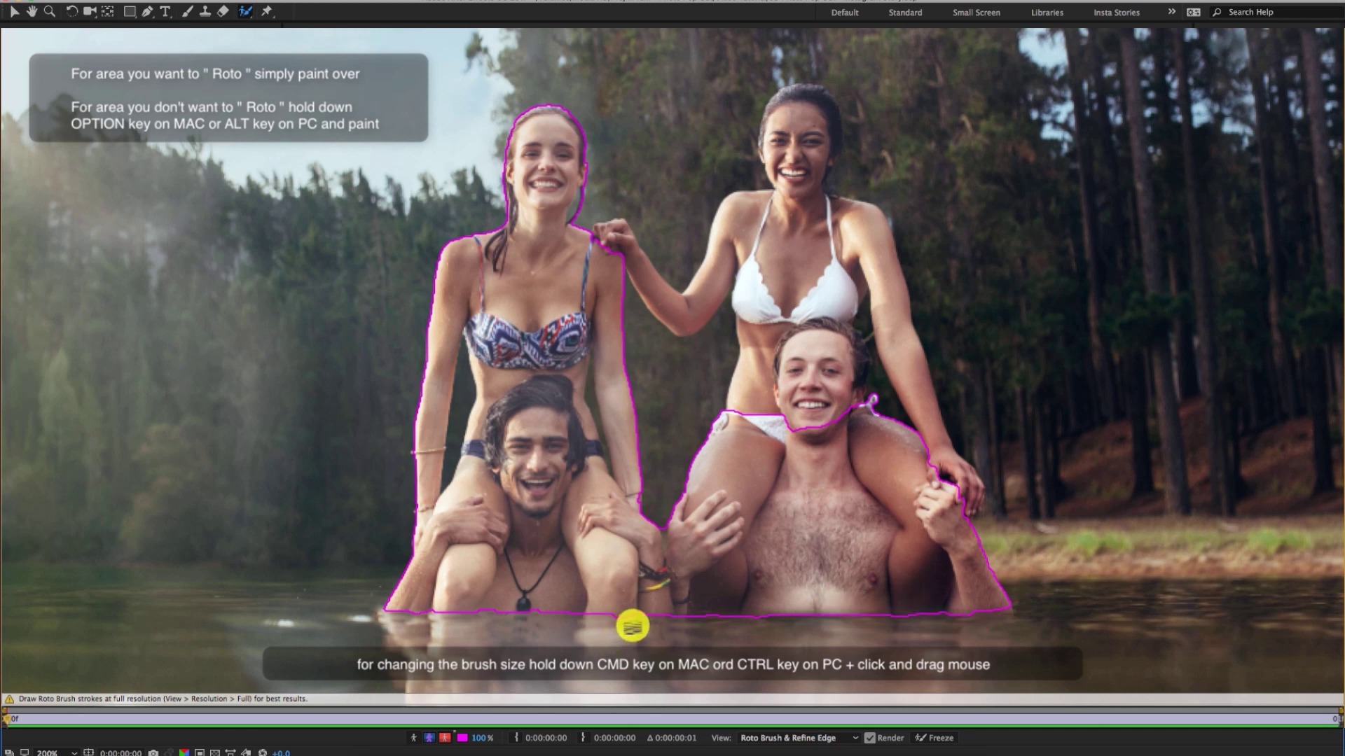
pyautogui.moveTo(633, 624); pyautogui.dragTo(614, 625)
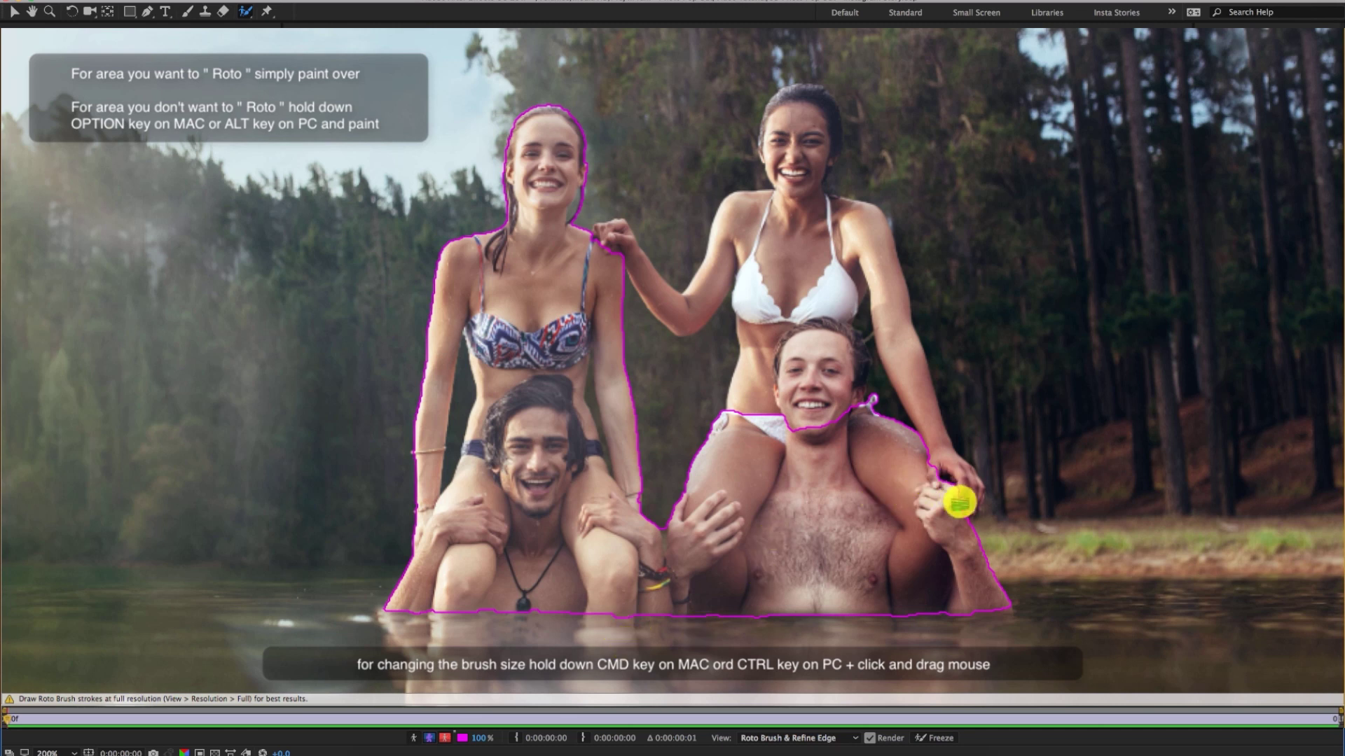
# Add the right woman's arms, shoulders, face and swimwear, plus the right man's face, to the roto selection
pyautogui.moveTo(963, 518)
pyautogui.mouseDown()
pyautogui.moveTo(964, 485)
pyautogui.moveTo(928, 419)
pyautogui.mouseUp()
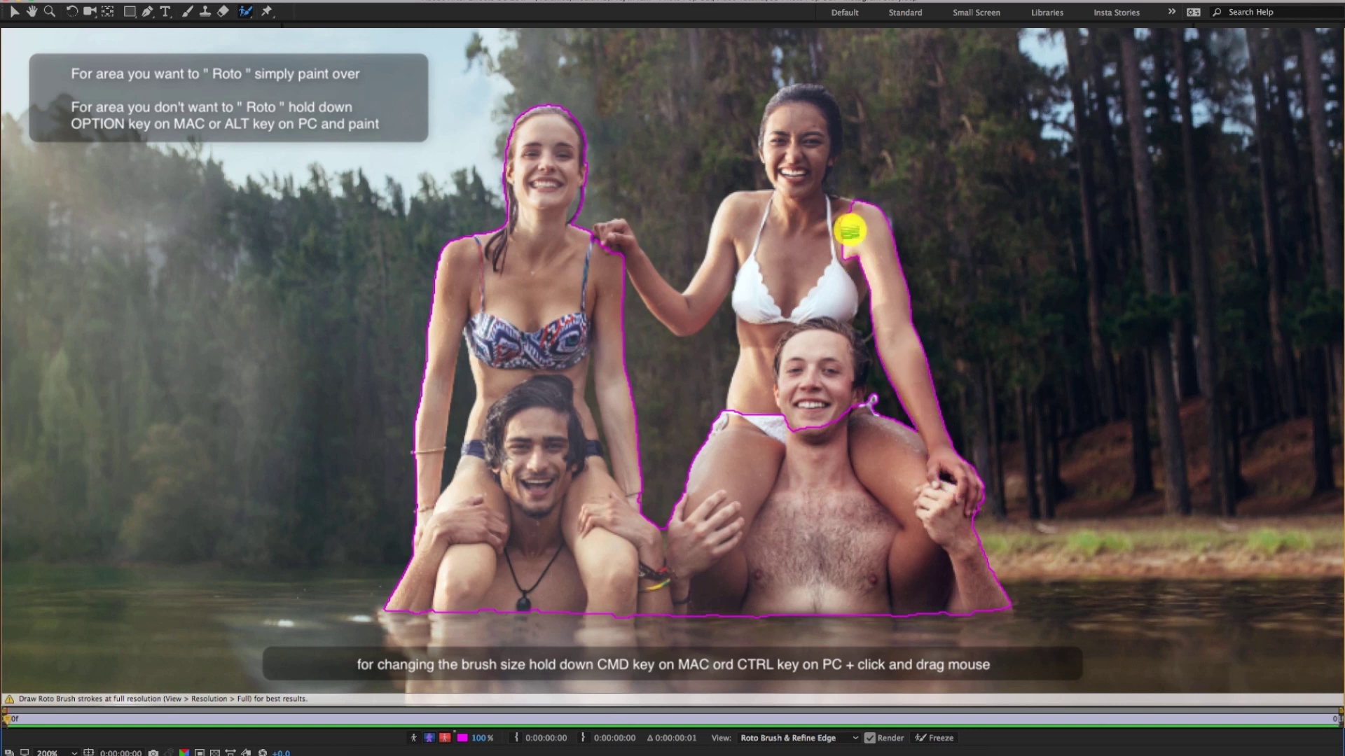
pyautogui.moveTo(840, 210)
pyautogui.mouseDown()
pyautogui.moveTo(798, 189)
pyautogui.moveTo(805, 115)
pyautogui.moveTo(780, 246)
pyautogui.moveTo(738, 207)
pyautogui.moveTo(683, 314)
pyautogui.mouseUp()
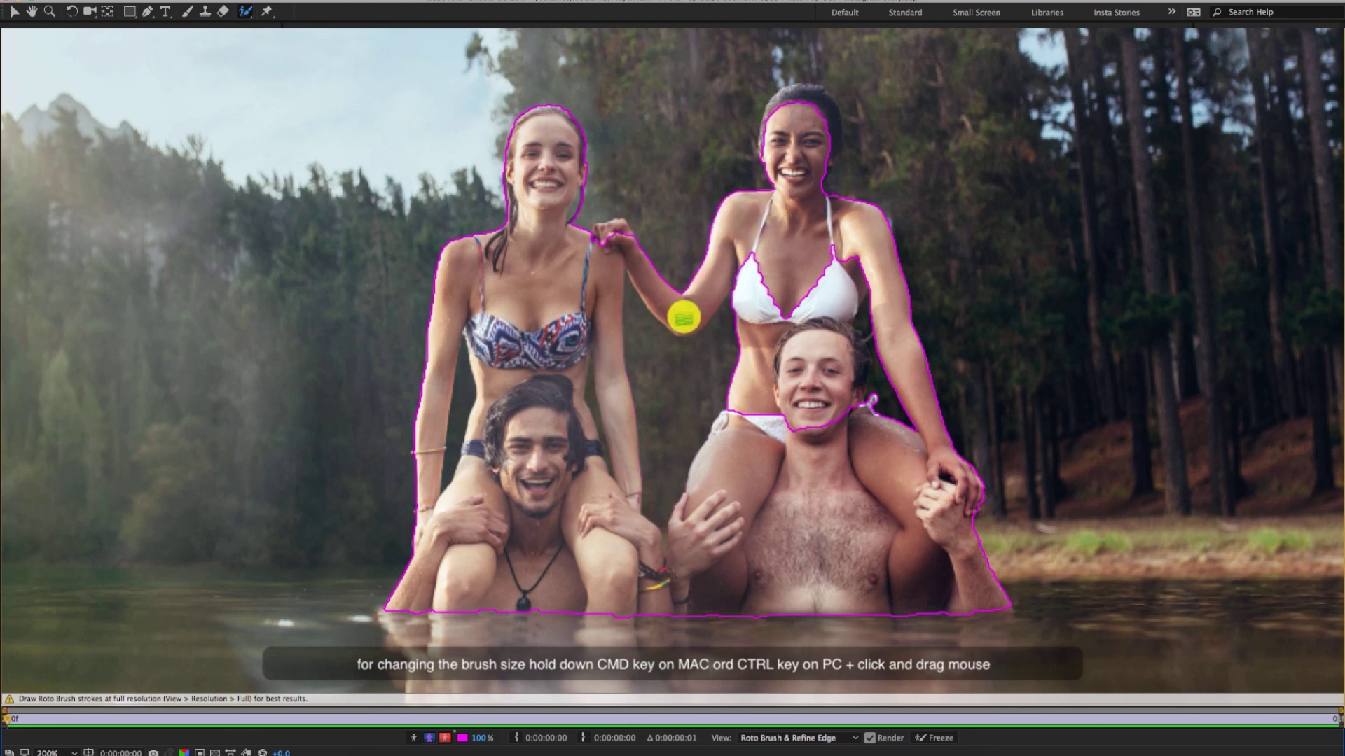
pyautogui.moveTo(615, 231); pyautogui.dragTo(601, 237)
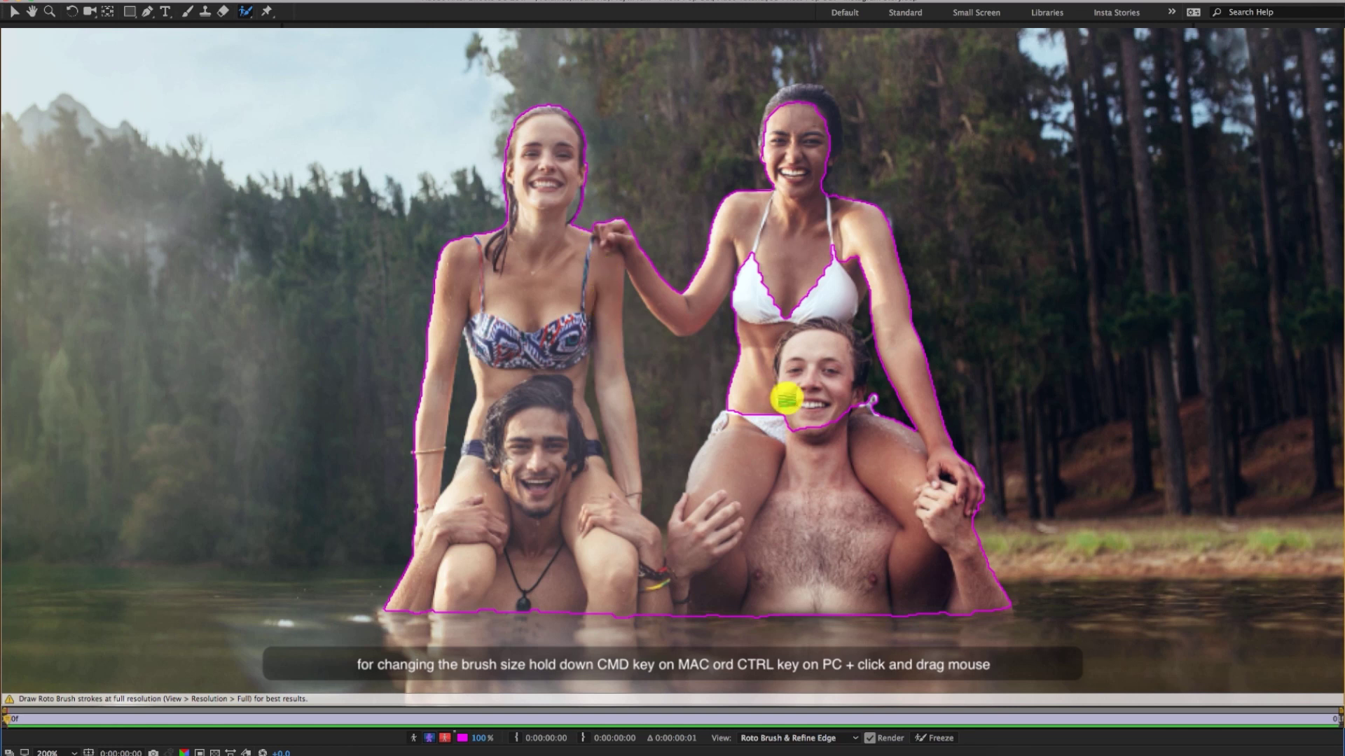
pyautogui.moveTo(746, 419)
pyautogui.mouseDown()
pyautogui.moveTo(699, 521)
pyautogui.moveTo(700, 557)
pyautogui.mouseUp()
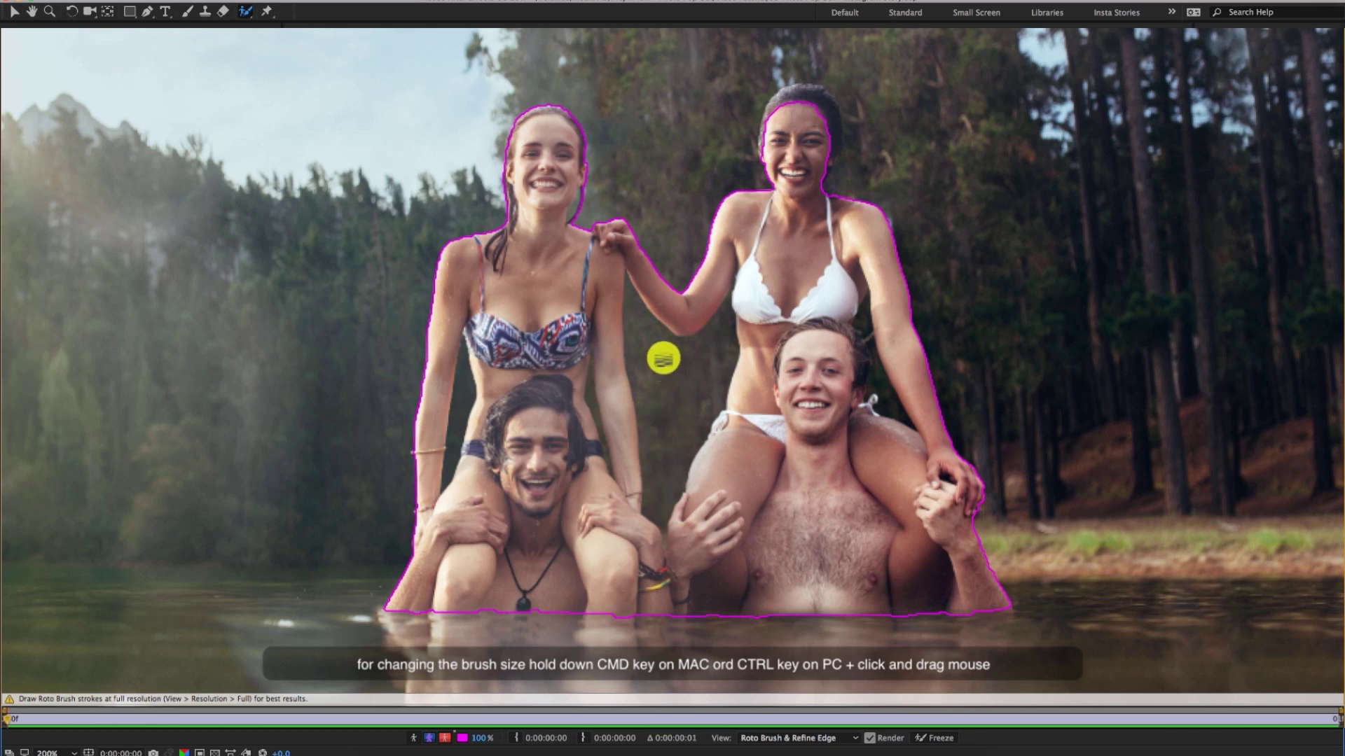
# Subtract the background gaps between the two pairs, beside the right man's head and inside the left woman's outer arm
pyautogui.moveTo(639, 329)
pyautogui.mouseDown()
pyautogui.moveTo(657, 366)
pyautogui.moveTo(697, 369)
pyautogui.moveTo(720, 342)
pyautogui.moveTo(659, 492)
pyautogui.mouseUp()
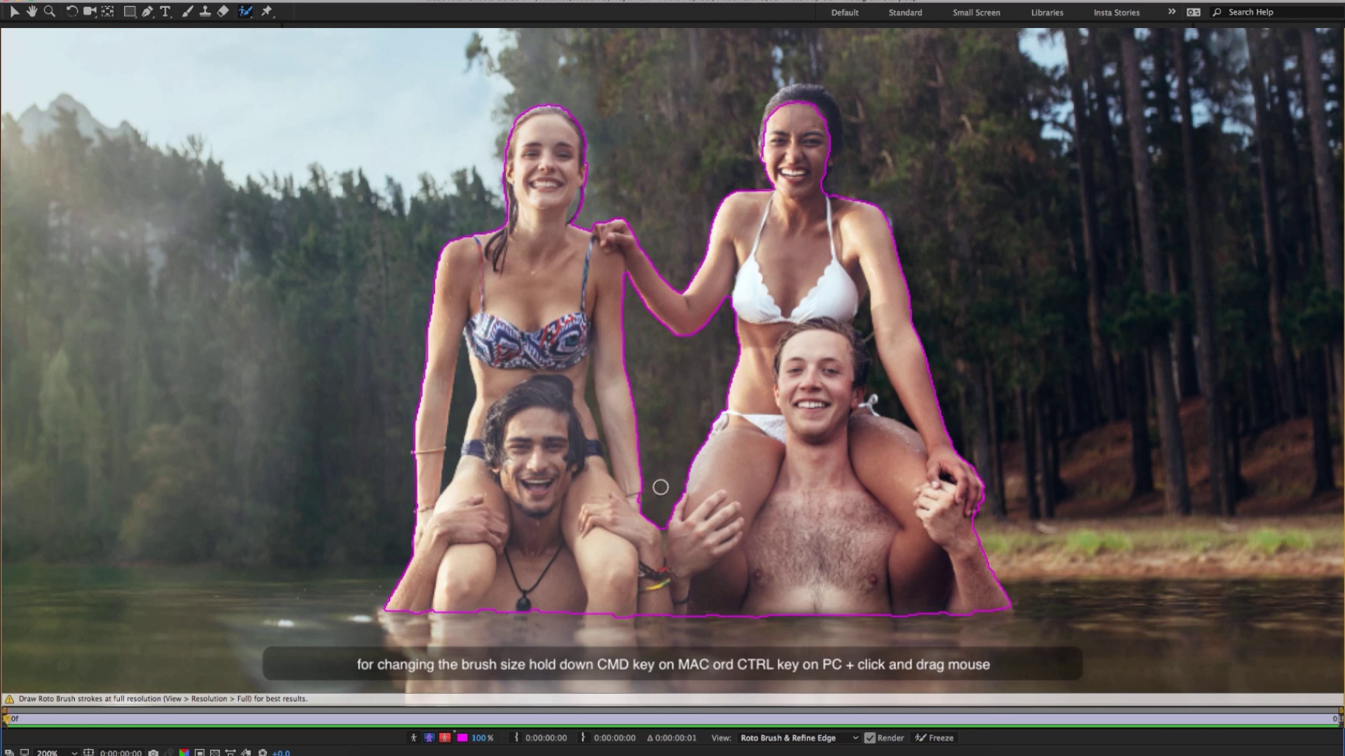
pyautogui.click(667, 542)
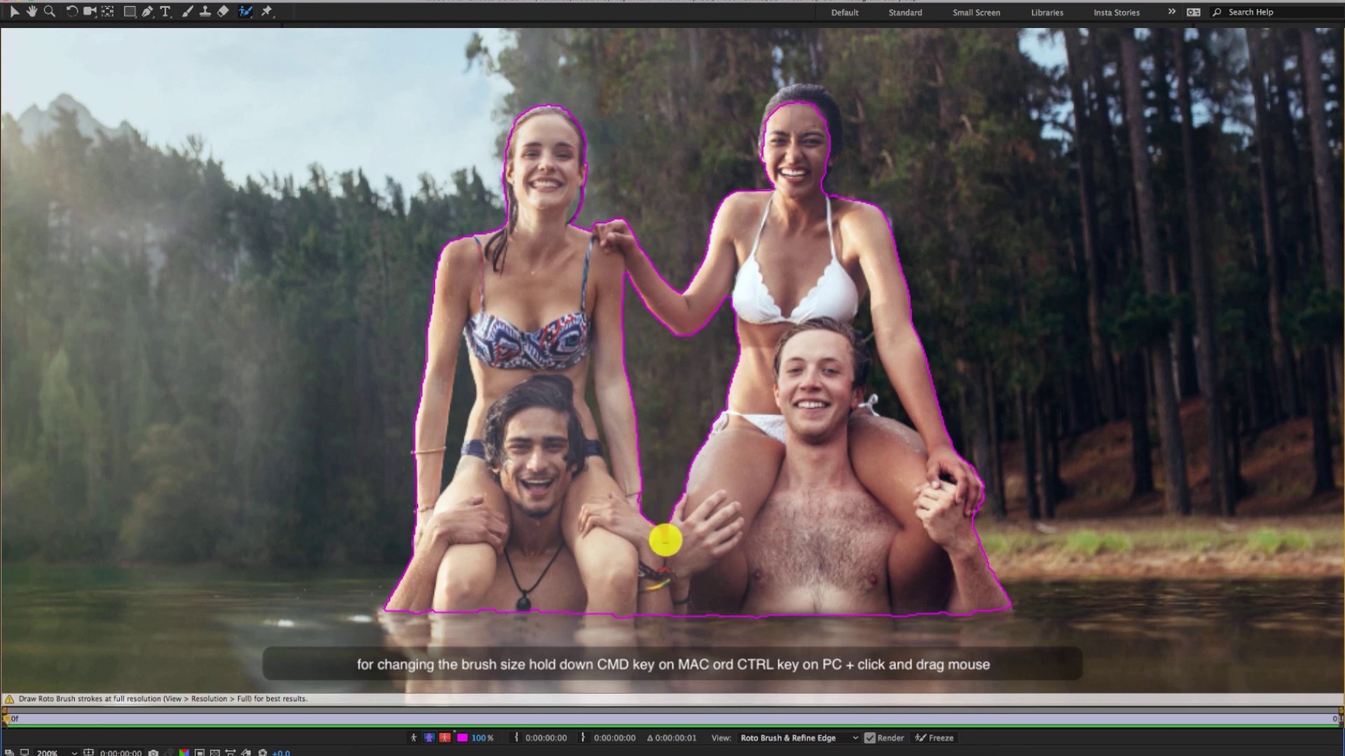
pyautogui.moveTo(666, 540)
pyautogui.mouseDown()
pyautogui.moveTo(661, 563)
pyautogui.moveTo(725, 297)
pyautogui.moveTo(725, 361)
pyautogui.moveTo(870, 375)
pyautogui.moveTo(867, 310)
pyautogui.moveTo(888, 406)
pyautogui.mouseUp()
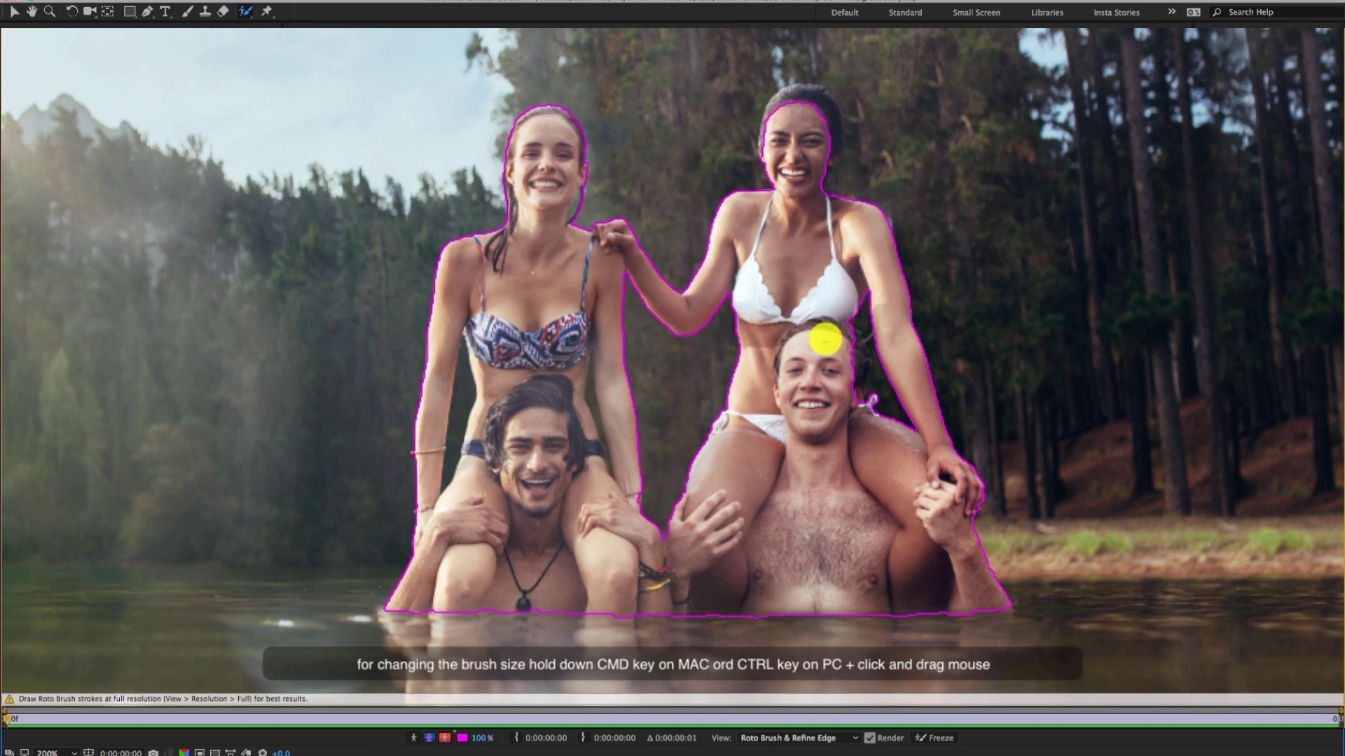
pyautogui.moveTo(851, 336); pyautogui.dragTo(862, 380)
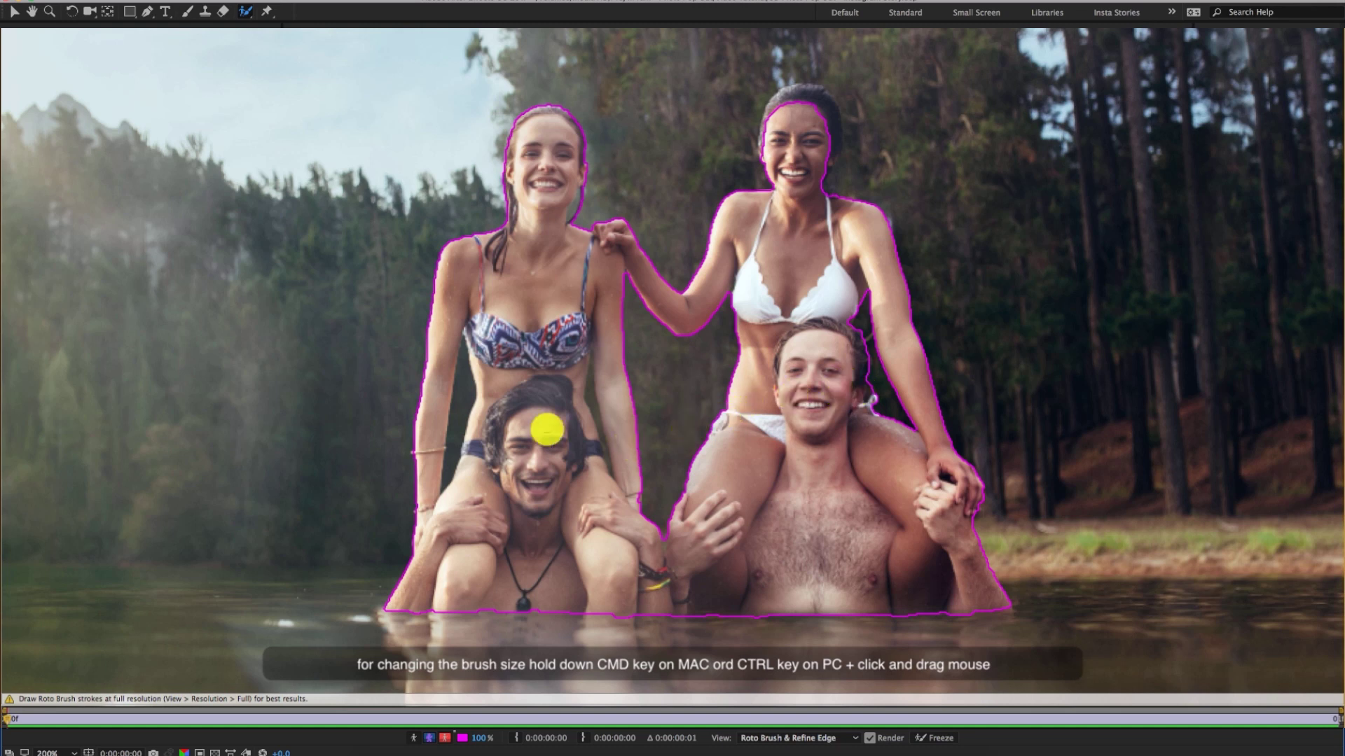
pyautogui.moveTo(463, 354); pyautogui.dragTo(454, 445)
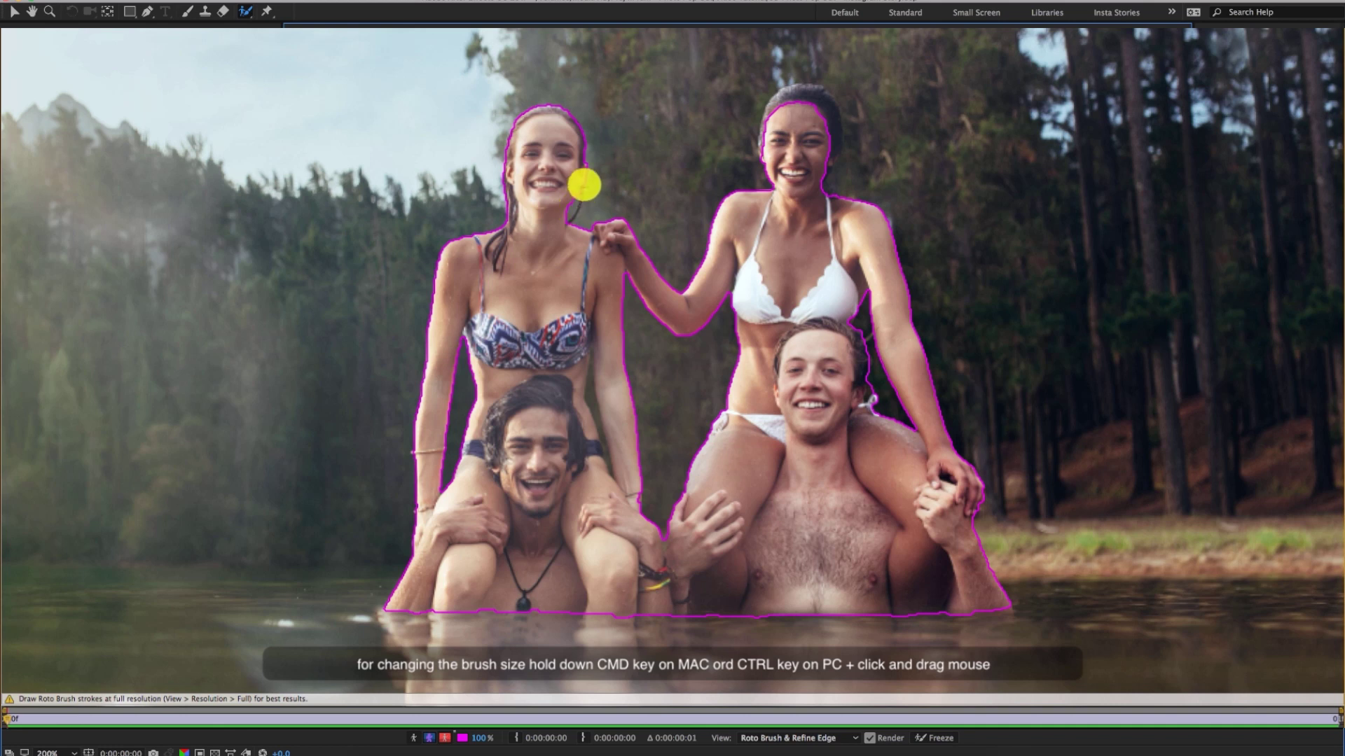
# Refine the roto edge around both women's heads, adding the right woman's hair to the selection
pyautogui.moveTo(584, 184); pyautogui.dragTo(569, 224)
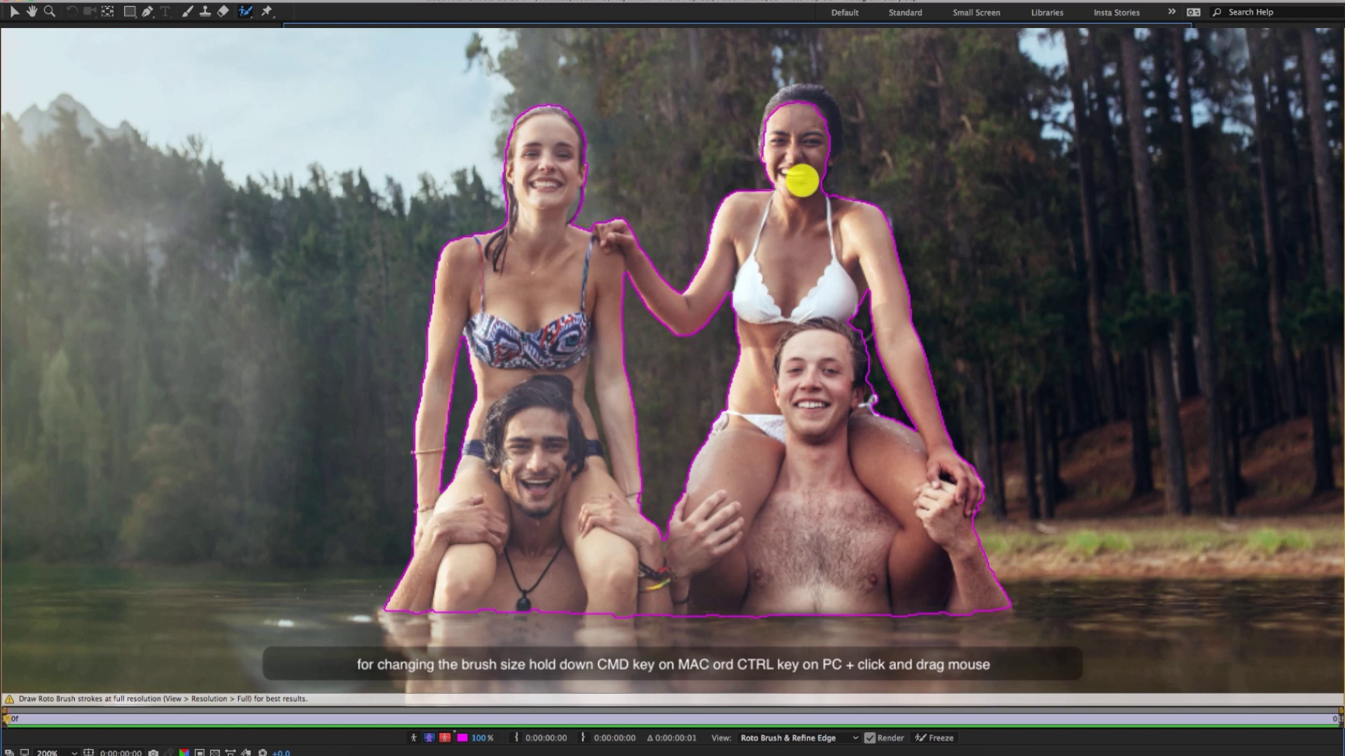
pyautogui.moveTo(832, 152)
pyautogui.mouseDown()
pyautogui.moveTo(829, 106)
pyautogui.moveTo(801, 92)
pyautogui.moveTo(765, 137)
pyautogui.mouseUp()
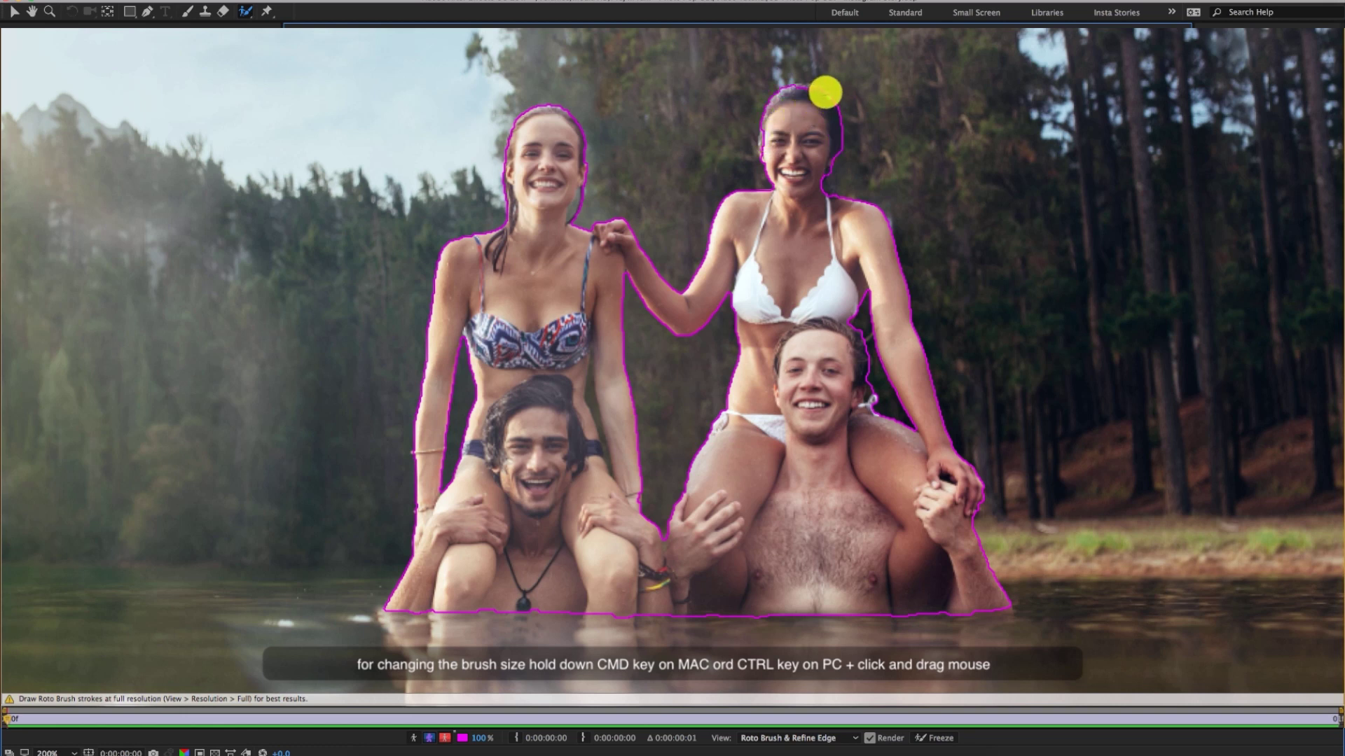
pyautogui.moveTo(825, 92)
pyautogui.mouseDown()
pyautogui.moveTo(781, 152)
pyautogui.moveTo(761, 126)
pyautogui.moveTo(779, 163)
pyautogui.mouseUp()
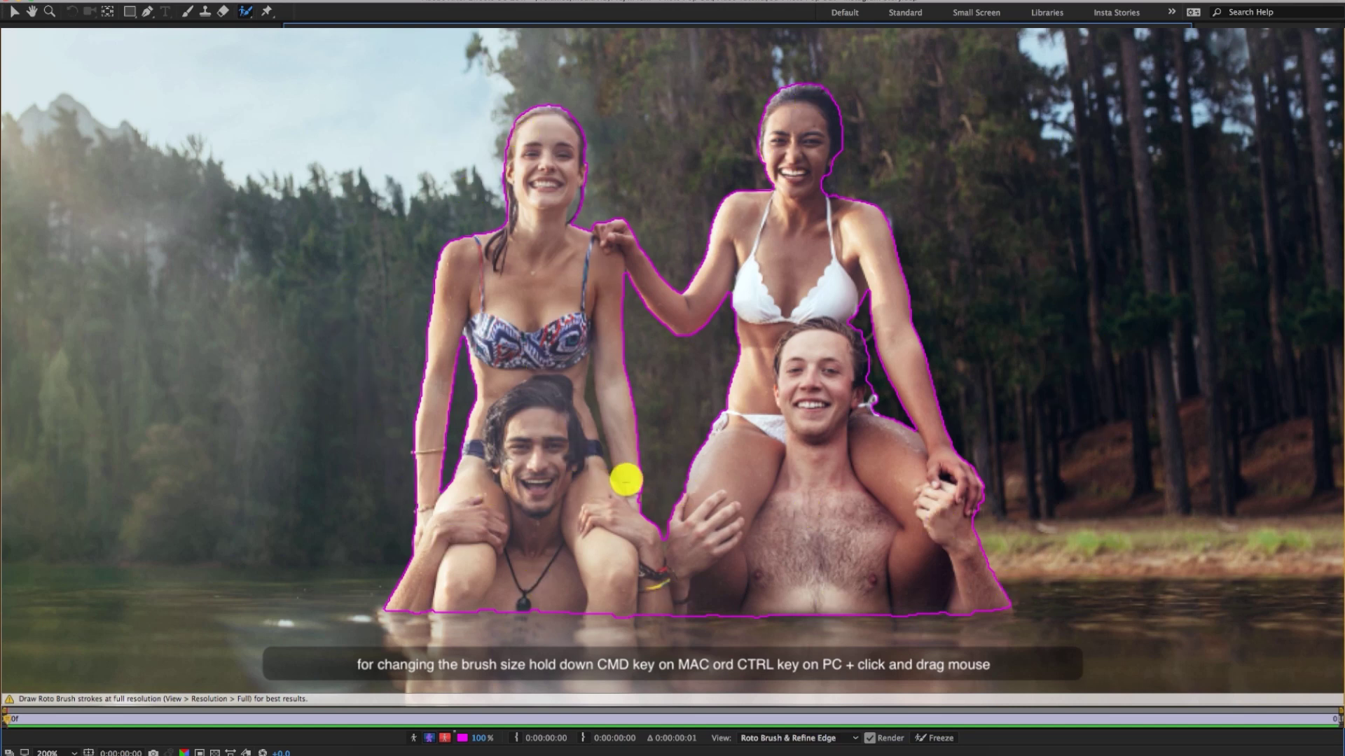
# Subtract the narrow background gap between the left woman's inner arm and her torso from the roto selection
pyautogui.press('.')
pyautogui.press('.')
pyautogui.press(',')
pyautogui.press(',')
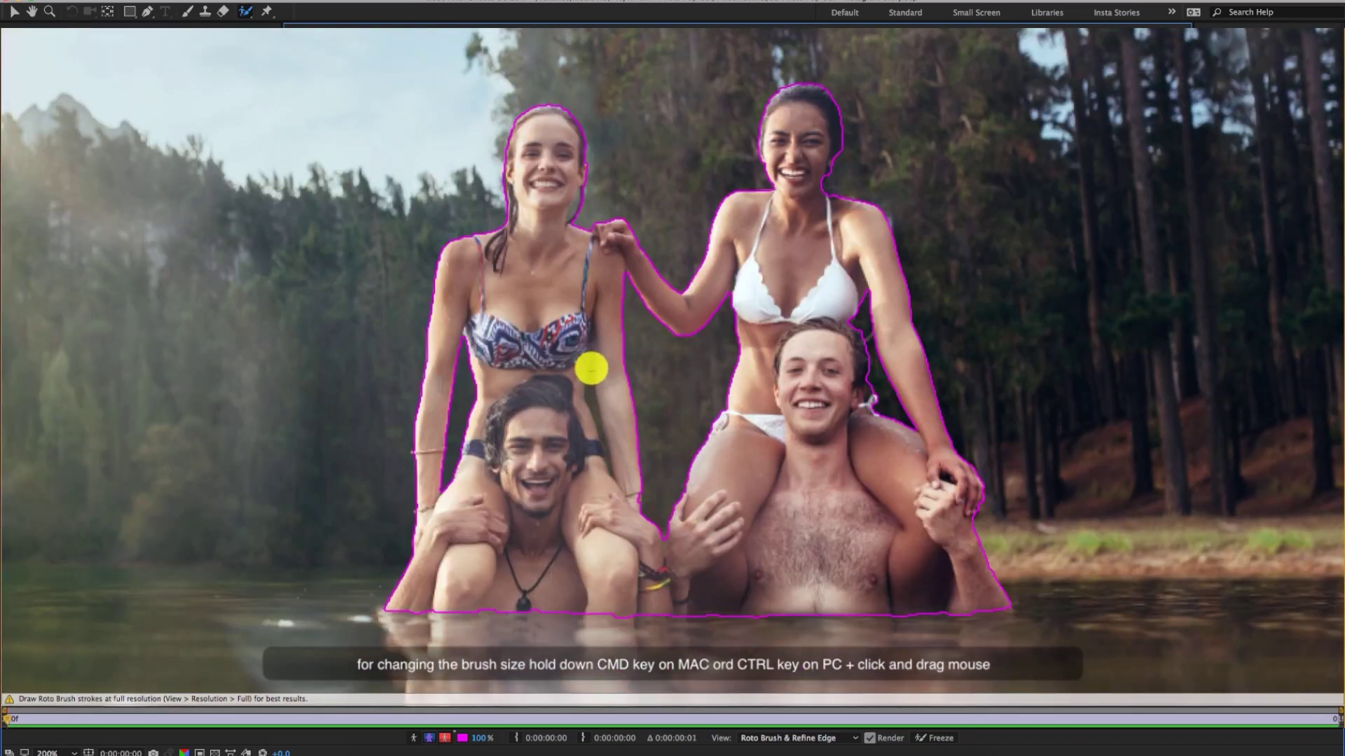
pyautogui.moveTo(589, 377); pyautogui.dragTo(591, 413)
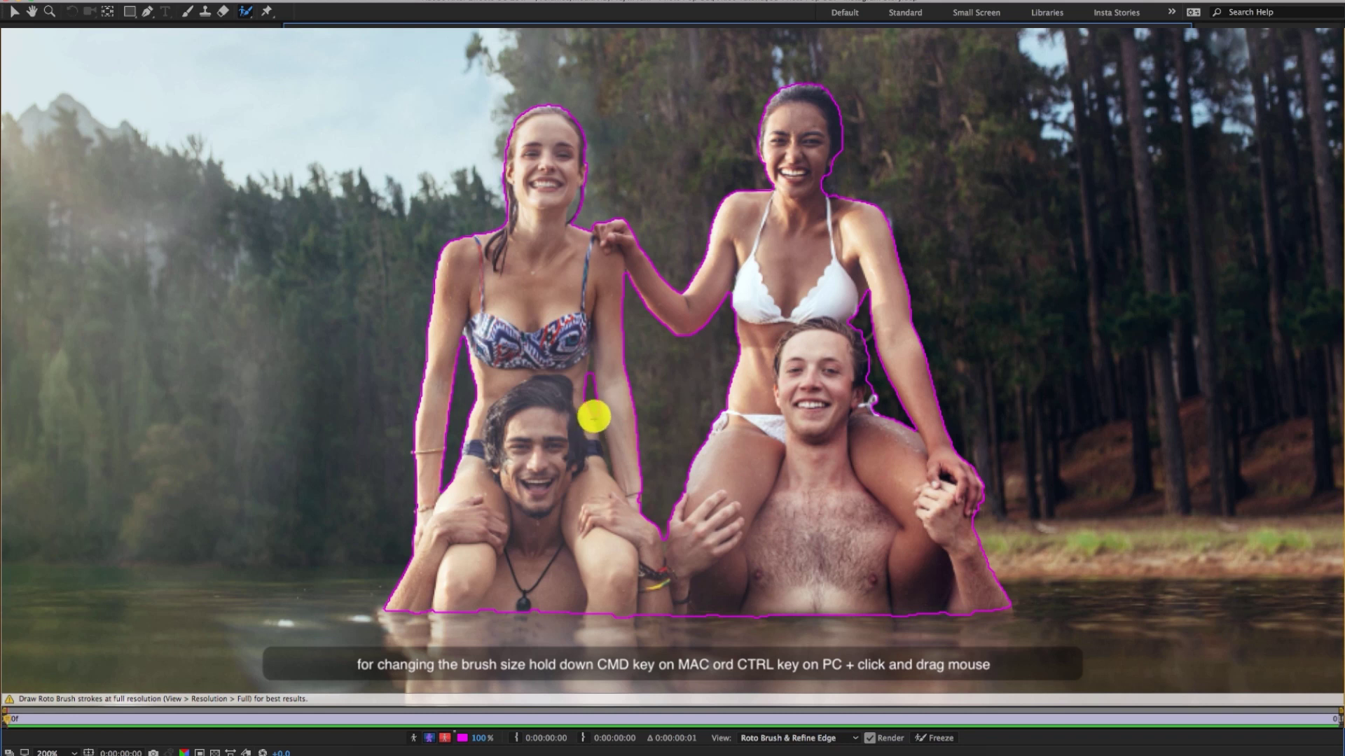
pyautogui.moveTo(601, 436); pyautogui.dragTo(610, 477)
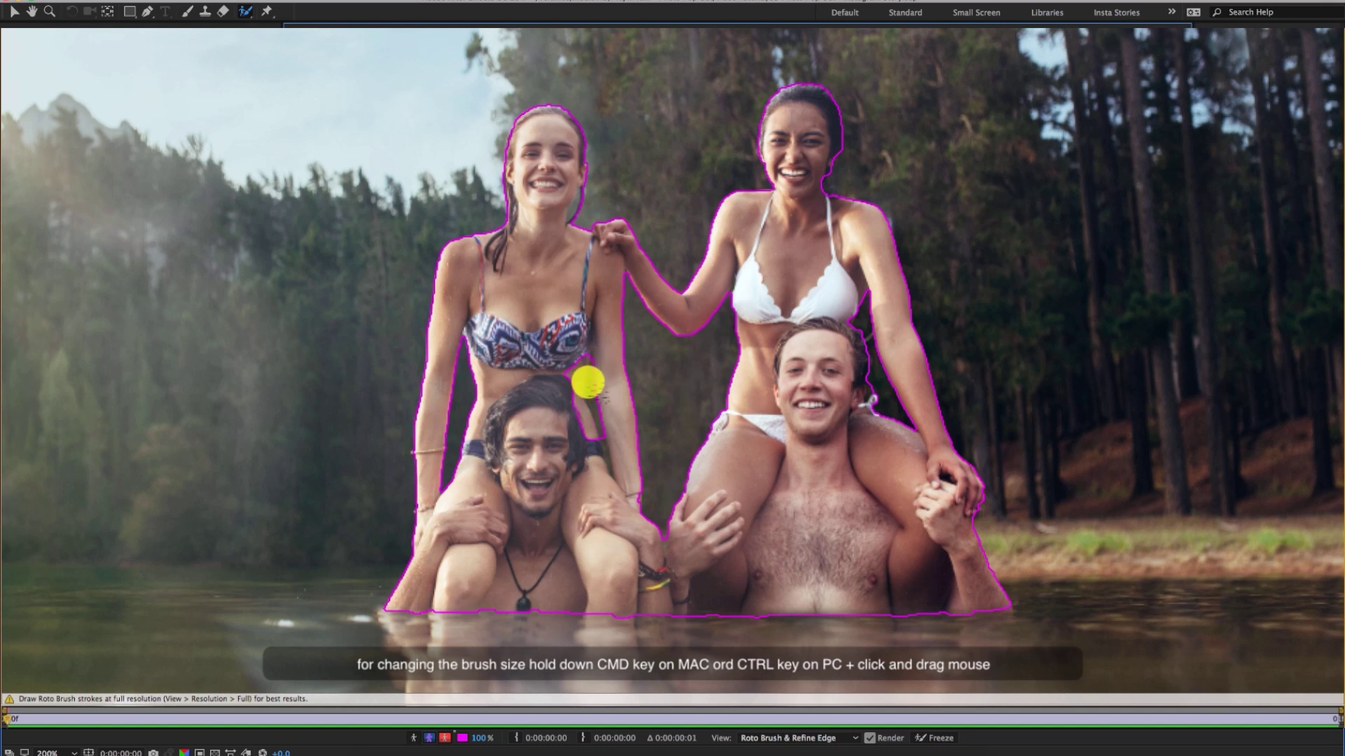
# Freeze the Roto Brush result and show the transparency grid in the Scene 01_Foreground (Replace Here) comp
pyautogui.scroll(-1, 1081, 533)
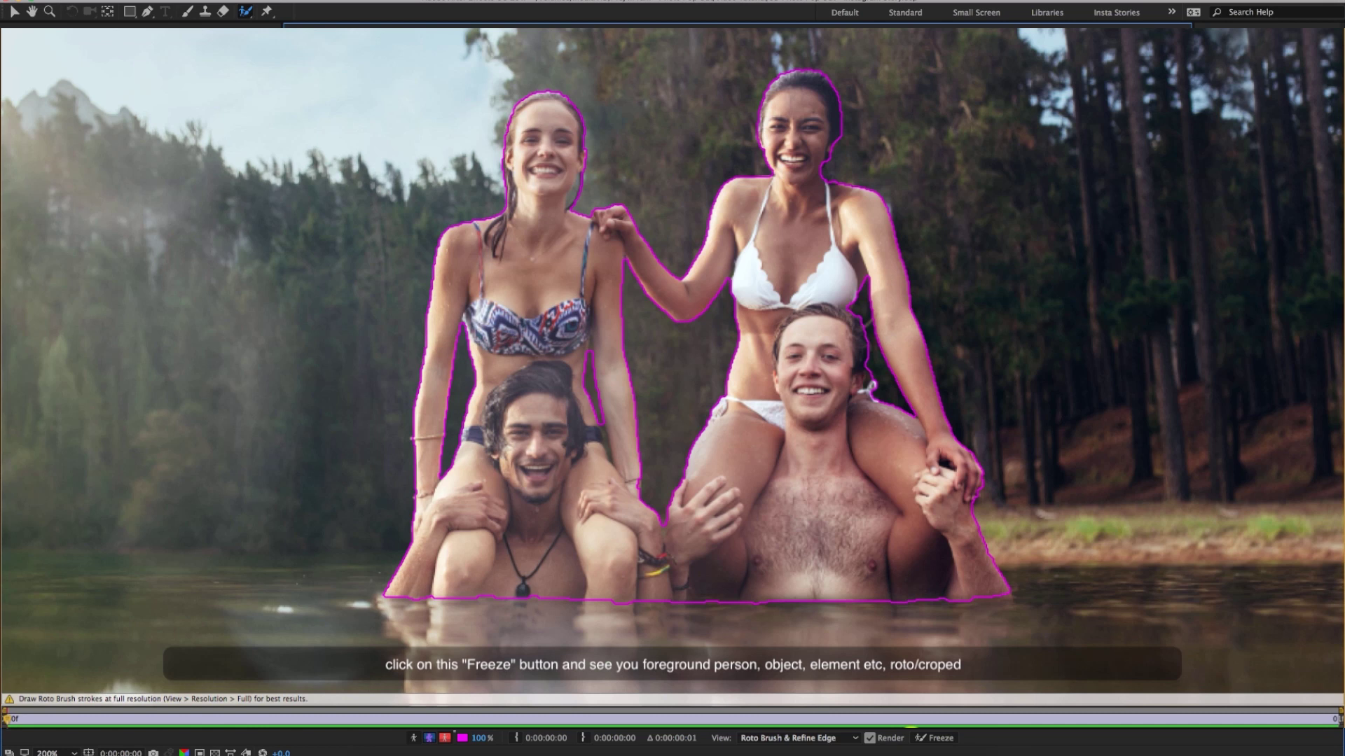
pyautogui.click(937, 738)
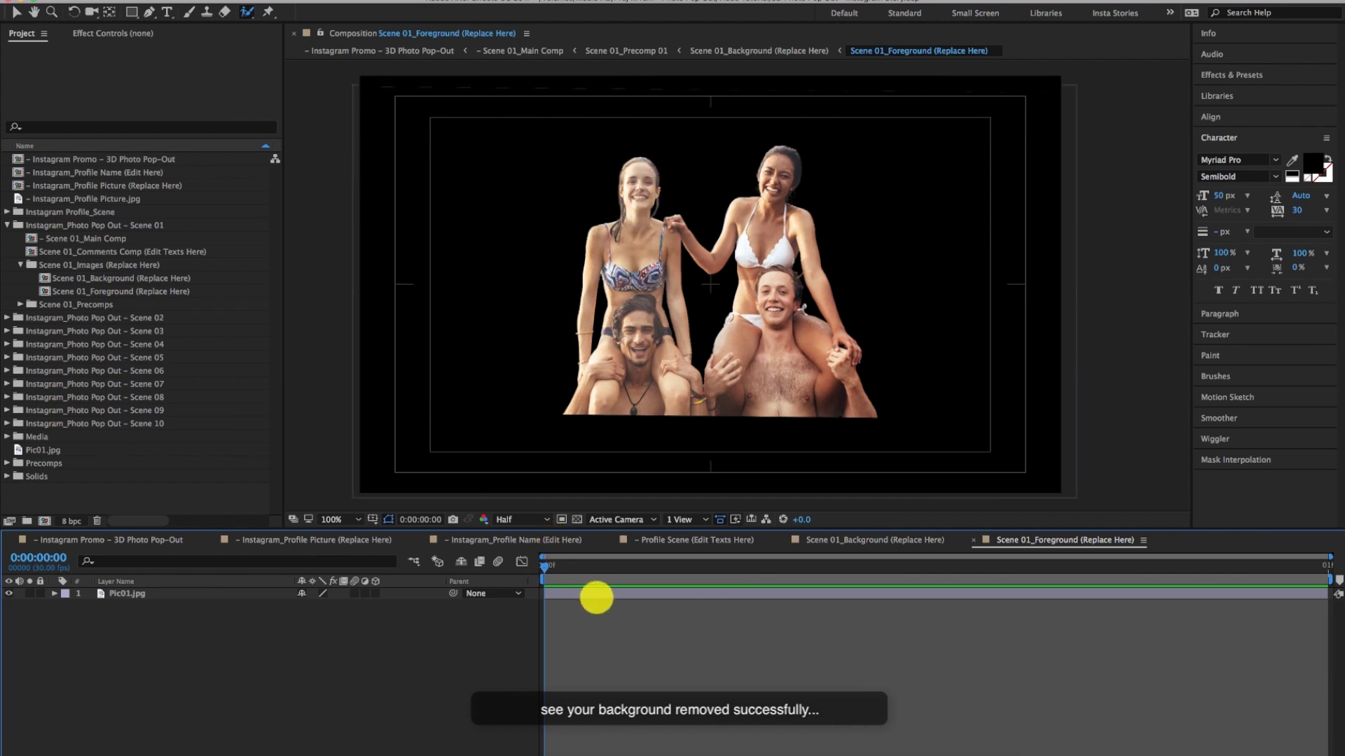
pyautogui.click(577, 519)
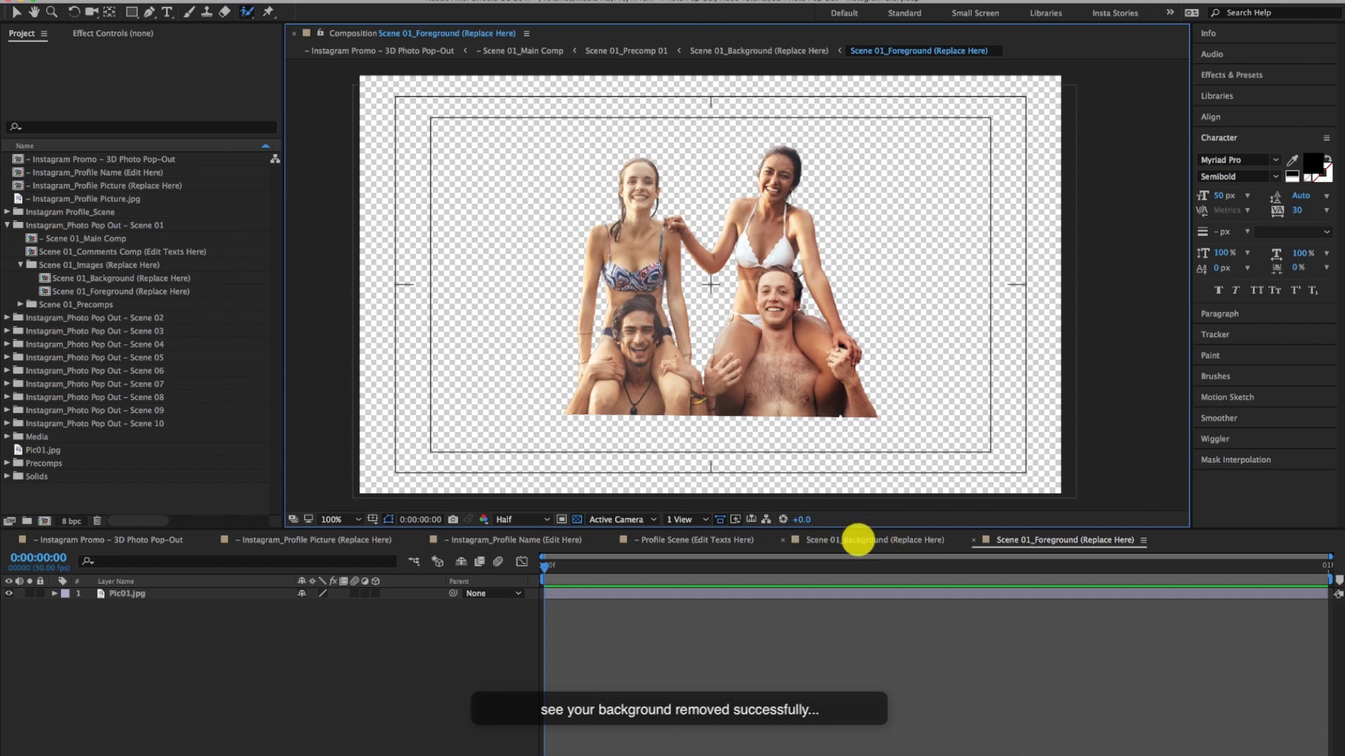
# Open the Pic01.jpg layer of the Scene 01_Background (Replace Here) comp for painting with the Clone Stamp tool
pyautogui.click(858, 541)
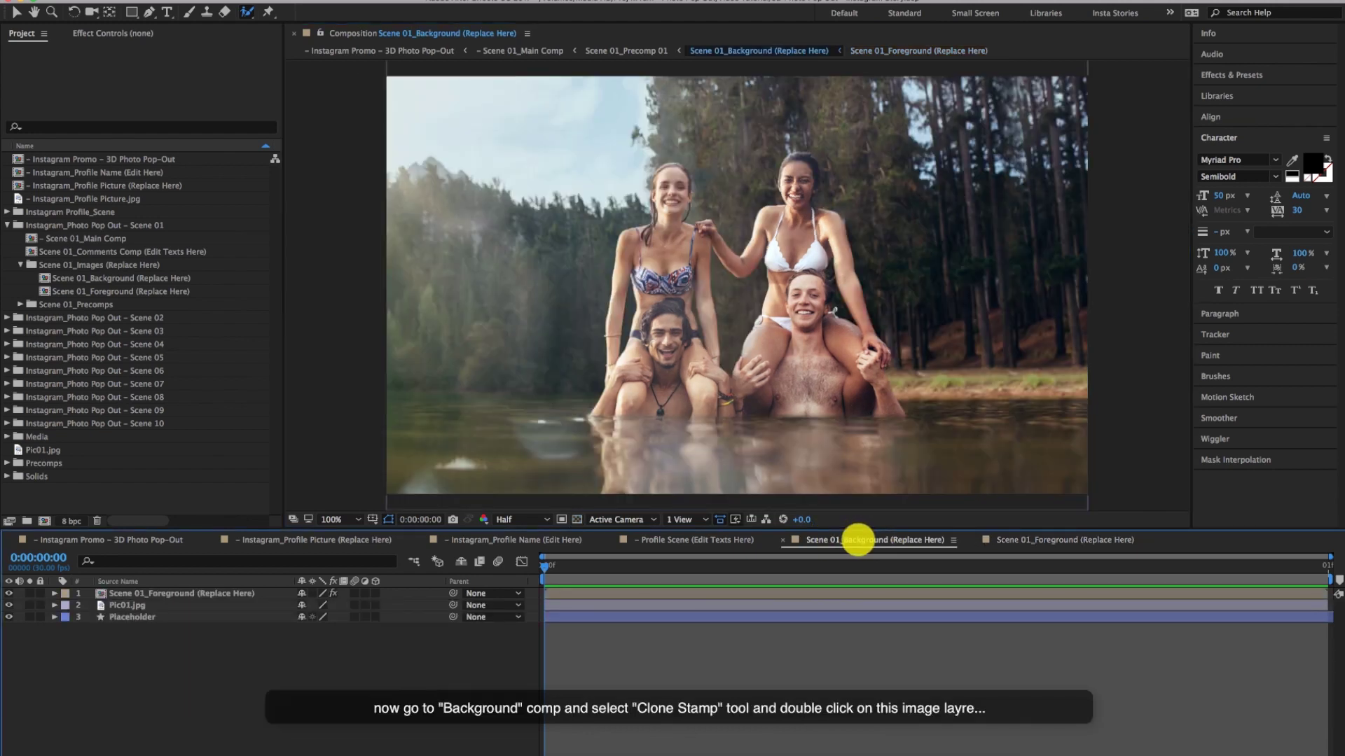
pyautogui.click(254, 606)
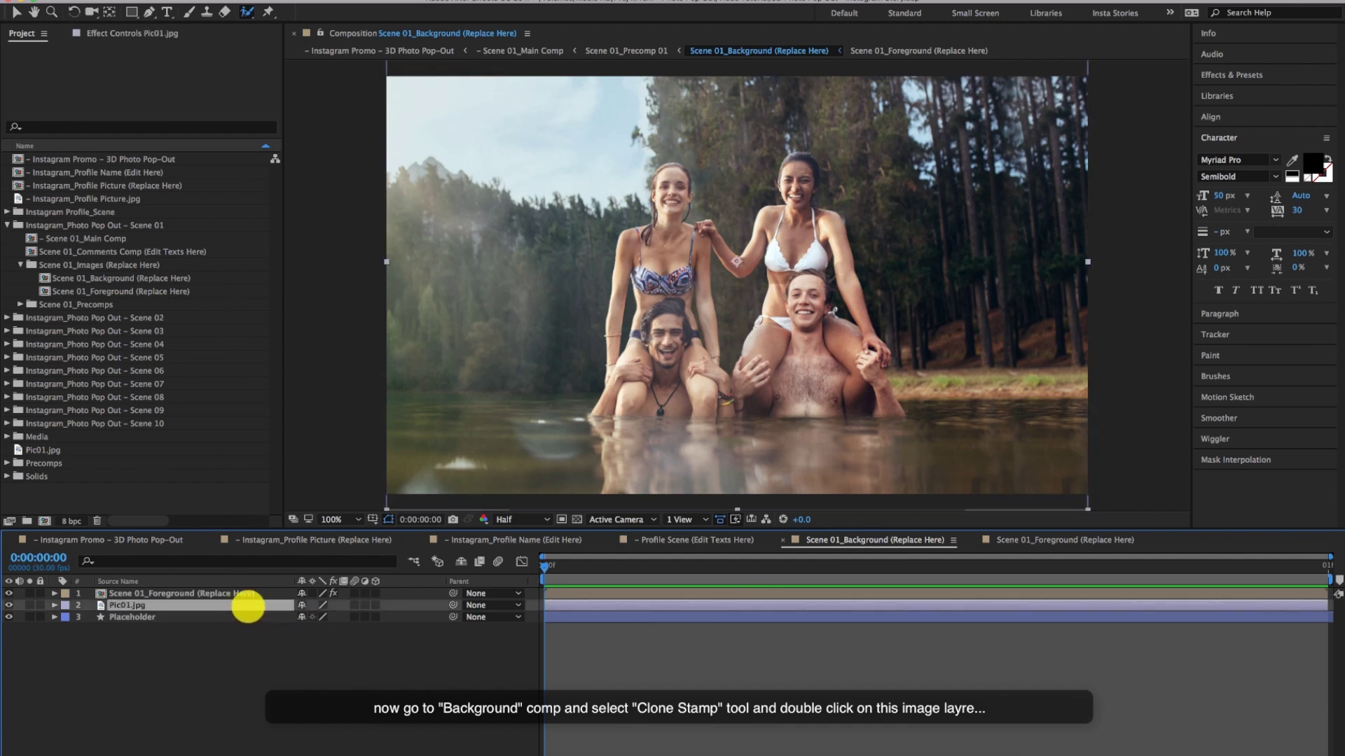
pyautogui.click(206, 13)
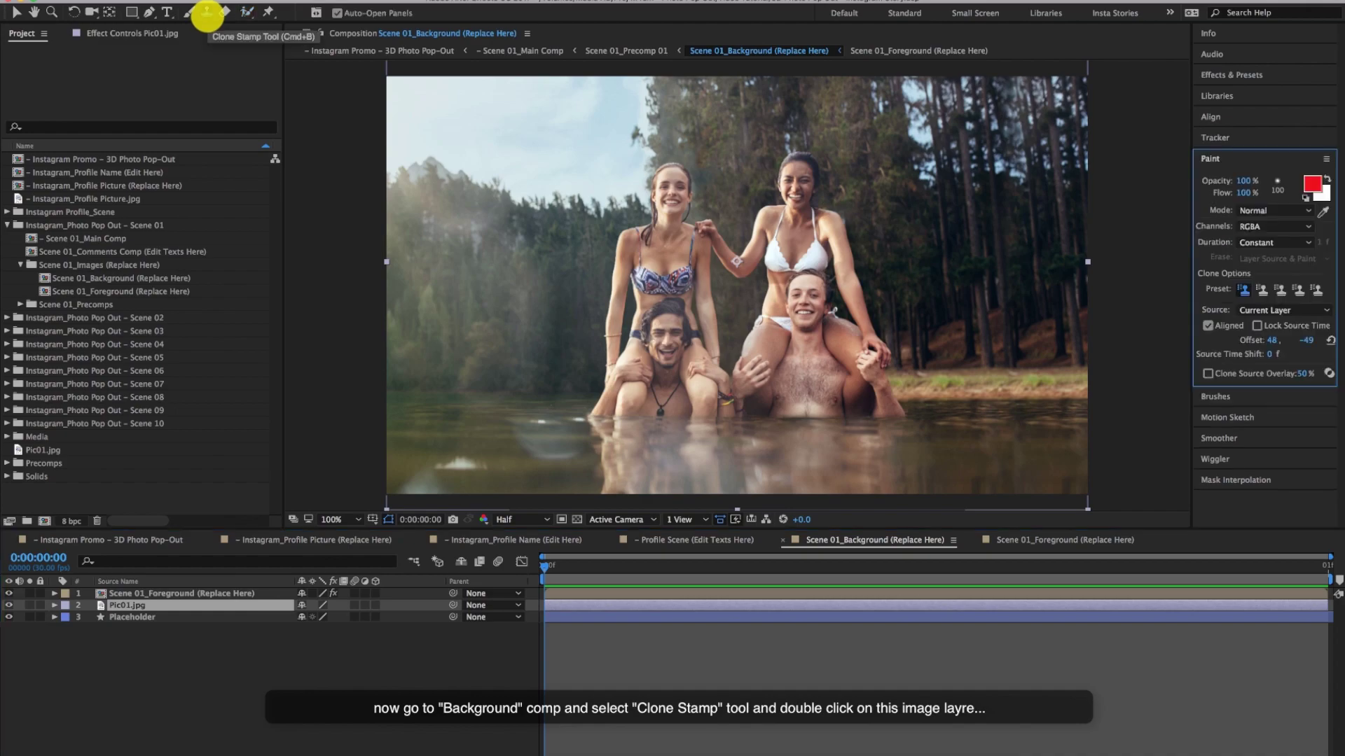
pyautogui.doubleClick(615, 606)
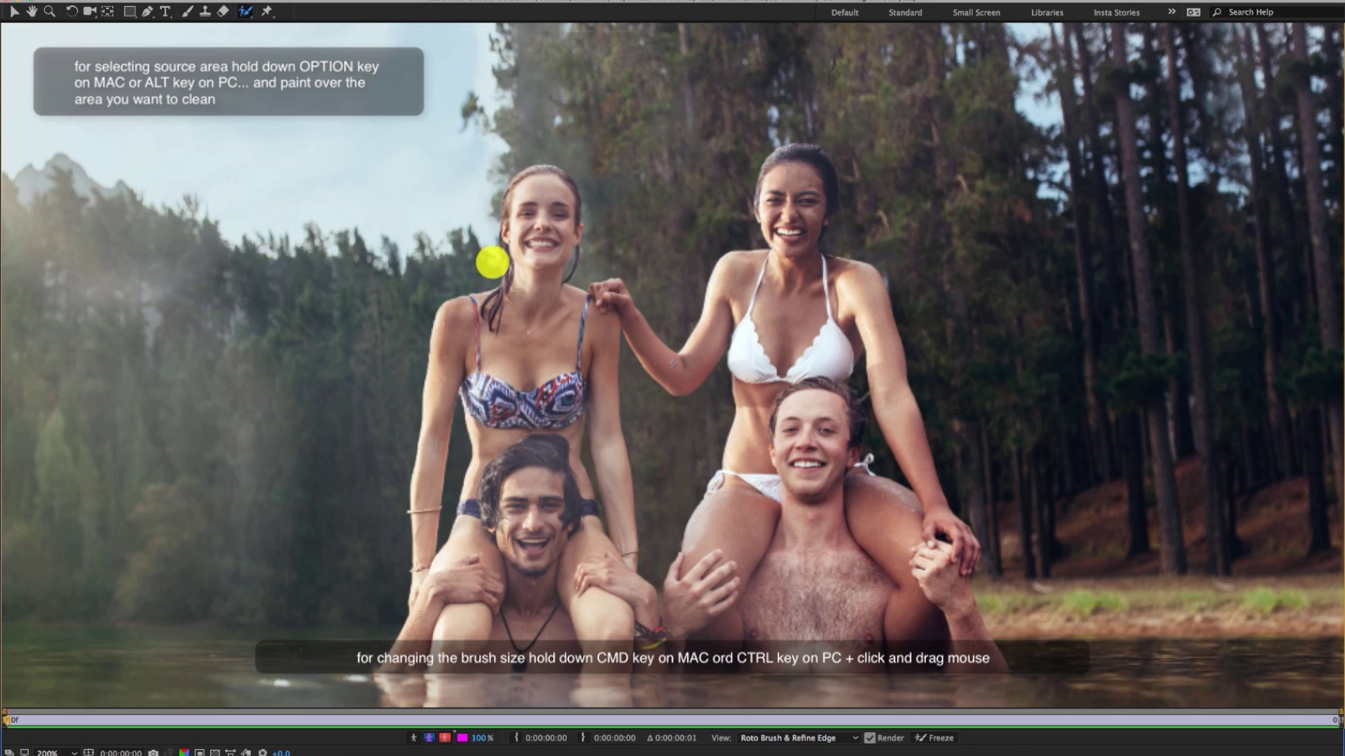
# Clone forest, shoreline and water over both pairs of people in Pic01.jpg until they are painted out above the waterline
pyautogui.moveTo(495, 257)
pyautogui.mouseDown()
pyautogui.moveTo(493, 303)
pyautogui.moveTo(435, 339)
pyautogui.moveTo(448, 329)
pyautogui.moveTo(435, 460)
pyautogui.moveTo(443, 430)
pyautogui.moveTo(418, 525)
pyautogui.moveTo(437, 418)
pyautogui.moveTo(406, 610)
pyautogui.moveTo(376, 635)
pyautogui.moveTo(389, 640)
pyautogui.moveTo(435, 638)
pyautogui.moveTo(418, 626)
pyautogui.moveTo(493, 629)
pyautogui.moveTo(409, 638)
pyautogui.moveTo(451, 589)
pyautogui.moveTo(433, 587)
pyautogui.moveTo(439, 564)
pyautogui.moveTo(484, 584)
pyautogui.moveTo(437, 578)
pyautogui.moveTo(423, 531)
pyautogui.moveTo(476, 529)
pyautogui.moveTo(472, 602)
pyautogui.moveTo(488, 588)
pyautogui.moveTo(474, 385)
pyautogui.moveTo(464, 514)
pyautogui.moveTo(469, 362)
pyautogui.moveTo(474, 323)
pyautogui.moveTo(477, 441)
pyautogui.moveTo(489, 290)
pyautogui.moveTo(513, 285)
pyautogui.moveTo(519, 595)
pyautogui.moveTo(510, 586)
pyautogui.moveTo(536, 551)
pyautogui.moveTo(553, 327)
pyautogui.moveTo(549, 495)
pyautogui.moveTo(535, 204)
pyautogui.mouseUp()
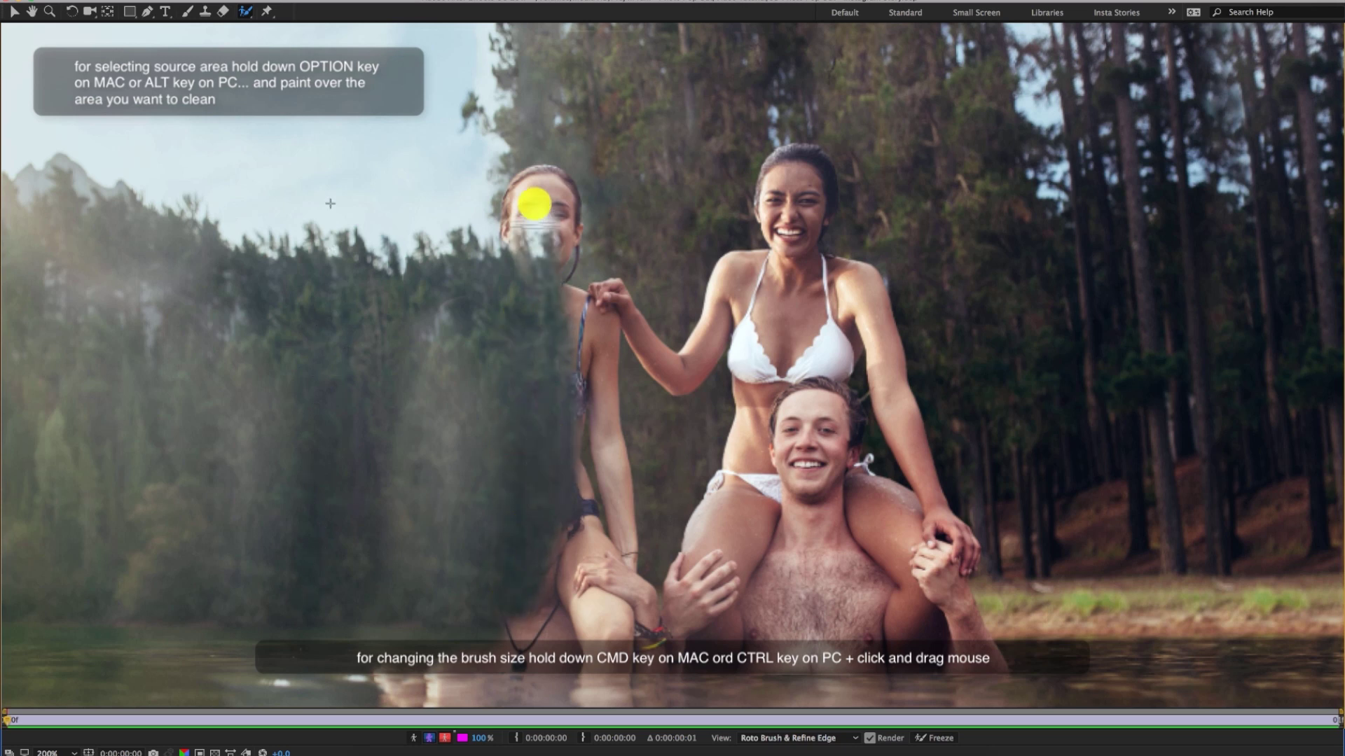
pyautogui.press(',')
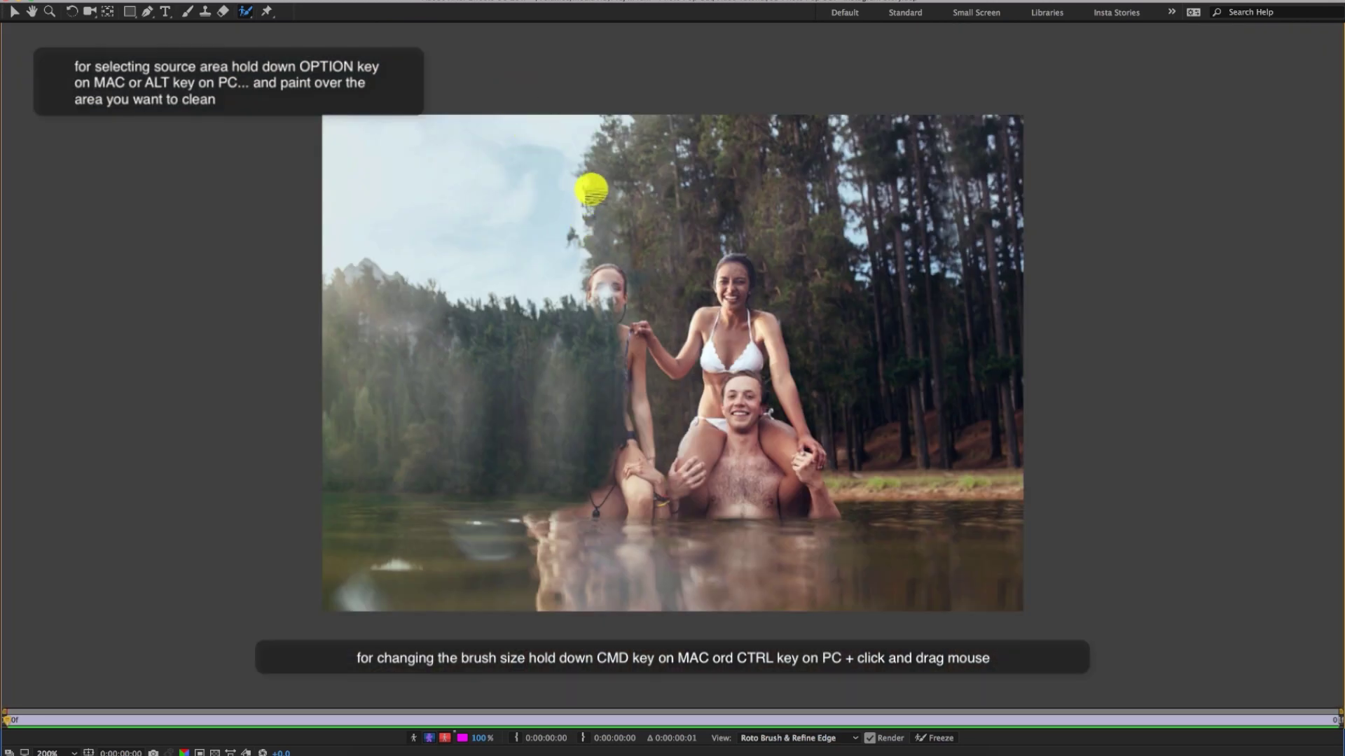
pyautogui.moveTo(589, 180)
pyautogui.mouseDown()
pyautogui.moveTo(592, 301)
pyautogui.moveTo(617, 290)
pyautogui.moveTo(590, 269)
pyautogui.moveTo(599, 284)
pyautogui.moveTo(619, 268)
pyautogui.moveTo(638, 357)
pyautogui.moveTo(649, 312)
pyautogui.moveTo(658, 364)
pyautogui.moveTo(668, 325)
pyautogui.moveTo(655, 353)
pyautogui.moveTo(648, 312)
pyautogui.moveTo(633, 362)
pyautogui.moveTo(674, 247)
pyautogui.moveTo(690, 337)
pyautogui.moveTo(710, 254)
pyautogui.moveTo(724, 274)
pyautogui.moveTo(739, 268)
pyautogui.moveTo(740, 297)
pyautogui.moveTo(744, 270)
pyautogui.moveTo(757, 299)
pyautogui.moveTo(713, 264)
pyautogui.moveTo(734, 311)
pyautogui.moveTo(733, 272)
pyautogui.moveTo(723, 320)
pyautogui.moveTo(749, 296)
pyautogui.moveTo(710, 275)
pyautogui.moveTo(718, 323)
pyautogui.moveTo(696, 335)
pyautogui.moveTo(697, 309)
pyautogui.moveTo(676, 367)
pyautogui.moveTo(676, 342)
pyautogui.moveTo(681, 377)
pyautogui.moveTo(648, 355)
pyautogui.moveTo(646, 400)
pyautogui.moveTo(639, 335)
pyautogui.moveTo(630, 407)
pyautogui.moveTo(658, 312)
pyautogui.moveTo(659, 255)
pyautogui.moveTo(640, 234)
pyautogui.moveTo(654, 398)
pyautogui.moveTo(629, 394)
pyautogui.moveTo(618, 360)
pyautogui.moveTo(650, 445)
pyautogui.moveTo(591, 390)
pyautogui.moveTo(597, 336)
pyautogui.moveTo(568, 351)
pyautogui.moveTo(605, 467)
pyautogui.mouseUp()
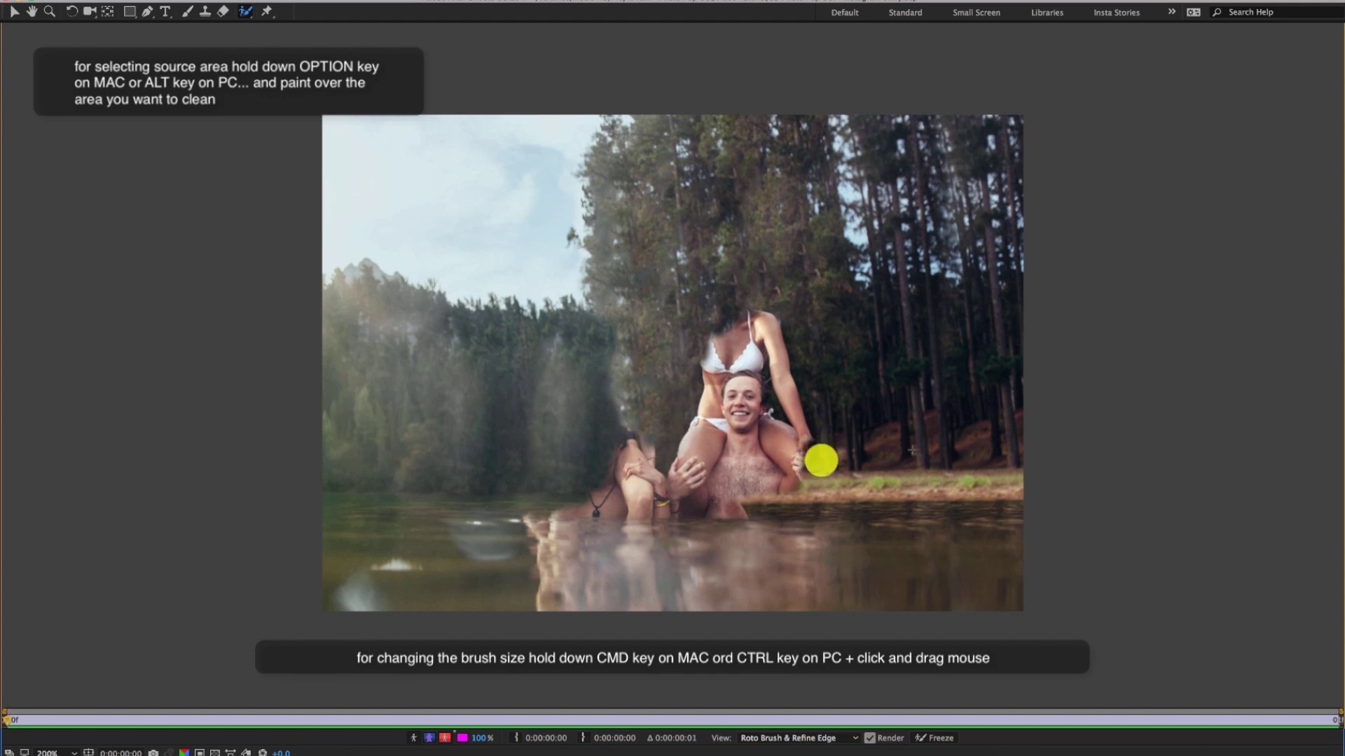
pyautogui.moveTo(821, 460)
pyautogui.mouseDown()
pyautogui.moveTo(796, 393)
pyautogui.moveTo(802, 465)
pyautogui.moveTo(788, 370)
pyautogui.moveTo(785, 471)
pyautogui.moveTo(779, 359)
pyautogui.moveTo(784, 478)
pyautogui.moveTo(773, 328)
pyautogui.moveTo(787, 407)
pyautogui.moveTo(779, 333)
pyautogui.moveTo(760, 385)
pyautogui.moveTo(765, 317)
pyautogui.moveTo(763, 372)
pyautogui.moveTo(751, 346)
pyautogui.moveTo(769, 505)
pyautogui.moveTo(744, 489)
pyautogui.moveTo(760, 468)
pyautogui.moveTo(747, 473)
pyautogui.moveTo(745, 423)
pyautogui.moveTo(739, 507)
pyautogui.moveTo(733, 367)
pyautogui.moveTo(751, 499)
pyautogui.moveTo(745, 291)
pyautogui.moveTo(709, 384)
pyautogui.moveTo(715, 322)
pyautogui.moveTo(732, 503)
pyautogui.moveTo(935, 498)
pyautogui.moveTo(789, 494)
pyautogui.moveTo(708, 511)
pyautogui.moveTo(702, 489)
pyautogui.moveTo(727, 477)
pyautogui.moveTo(694, 379)
pyautogui.moveTo(685, 471)
pyautogui.moveTo(701, 474)
pyautogui.moveTo(680, 496)
pyautogui.mouseUp()
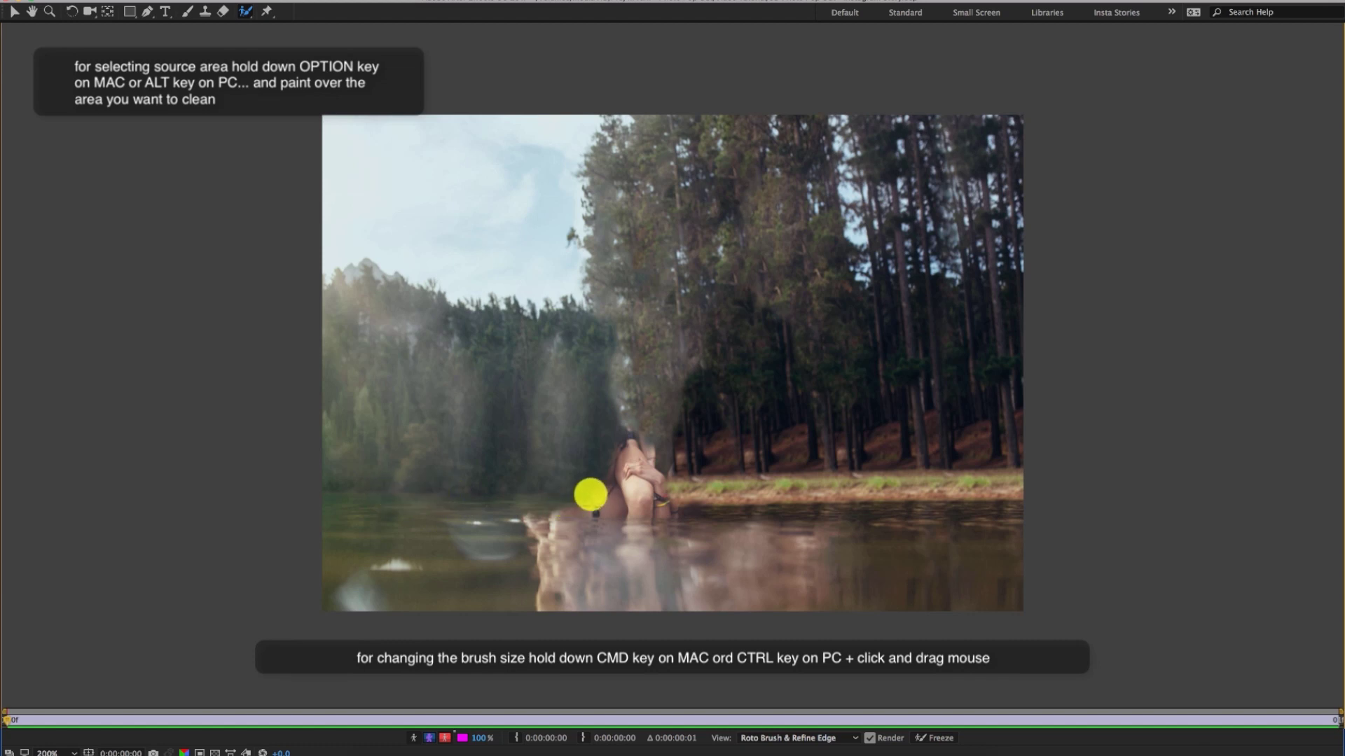
pyautogui.moveTo(590, 494)
pyautogui.mouseDown()
pyautogui.moveTo(618, 494)
pyautogui.moveTo(546, 508)
pyautogui.moveTo(672, 508)
pyautogui.moveTo(623, 500)
pyautogui.moveTo(685, 492)
pyautogui.moveTo(617, 489)
pyautogui.moveTo(675, 475)
pyautogui.moveTo(624, 473)
pyautogui.moveTo(652, 465)
pyautogui.moveTo(626, 448)
pyautogui.moveTo(649, 444)
pyautogui.moveTo(623, 424)
pyautogui.moveTo(628, 369)
pyautogui.moveTo(619, 427)
pyautogui.moveTo(648, 462)
pyautogui.moveTo(653, 439)
pyautogui.moveTo(628, 407)
pyautogui.moveTo(591, 409)
pyautogui.mouseUp()
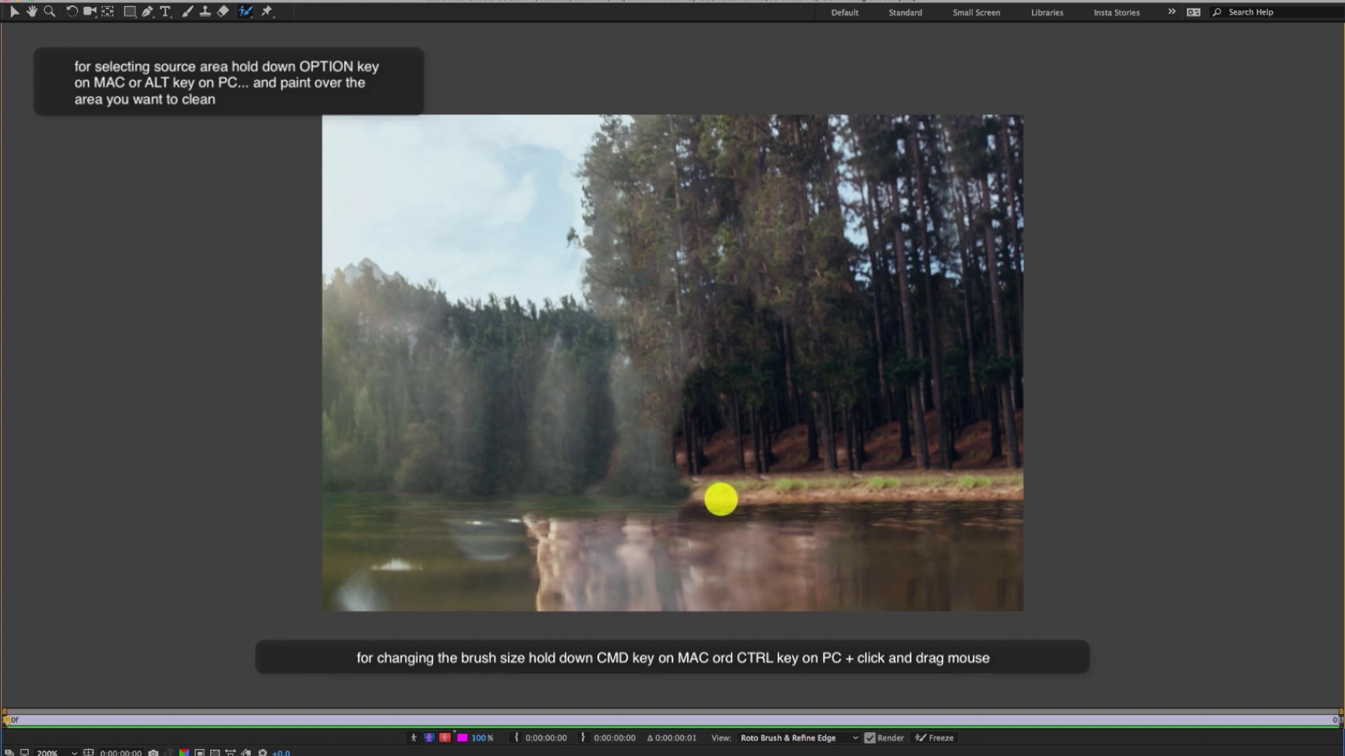
# Clone the shoreline between the grassy bank and the misty forest, undoing the first long stroke and repainting the transition
pyautogui.moveTo(721, 498); pyautogui.dragTo(582, 483)
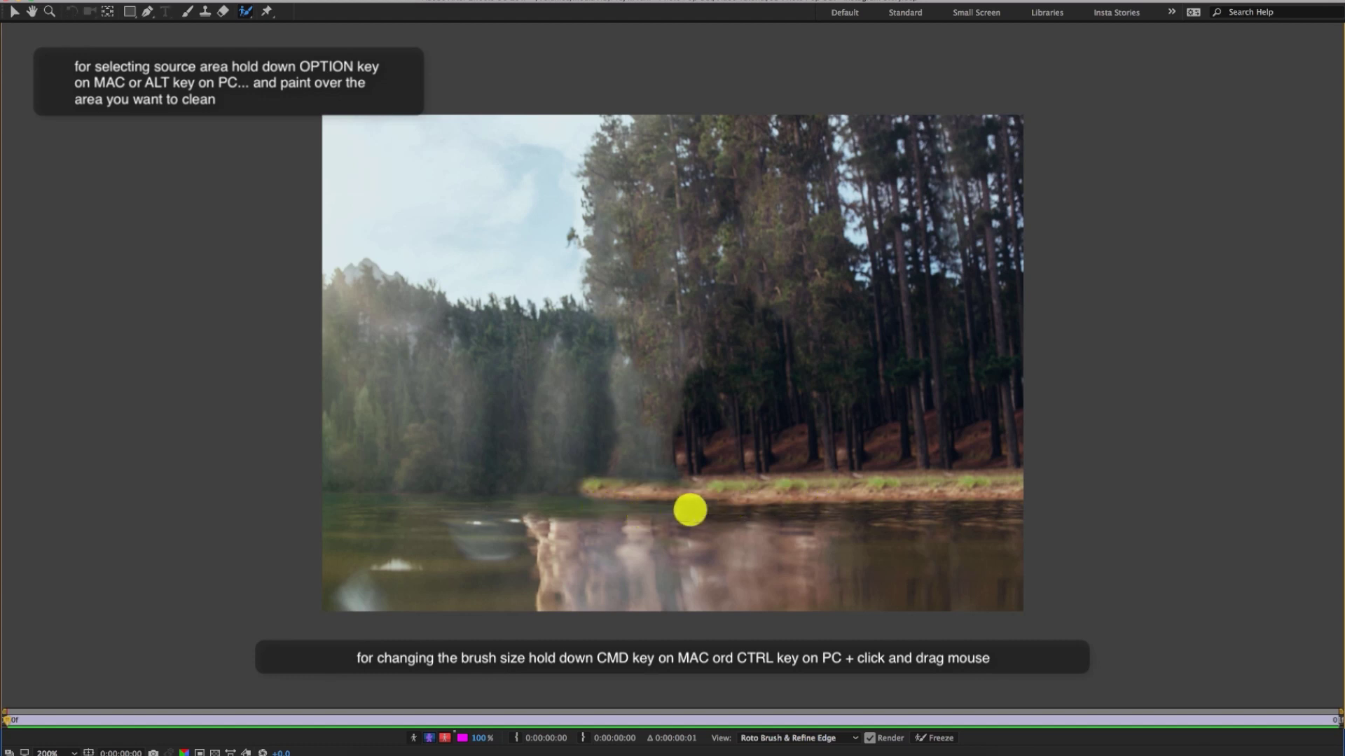
pyautogui.press('super+z')
pyautogui.moveTo(657, 499); pyautogui.dragTo(639, 516)
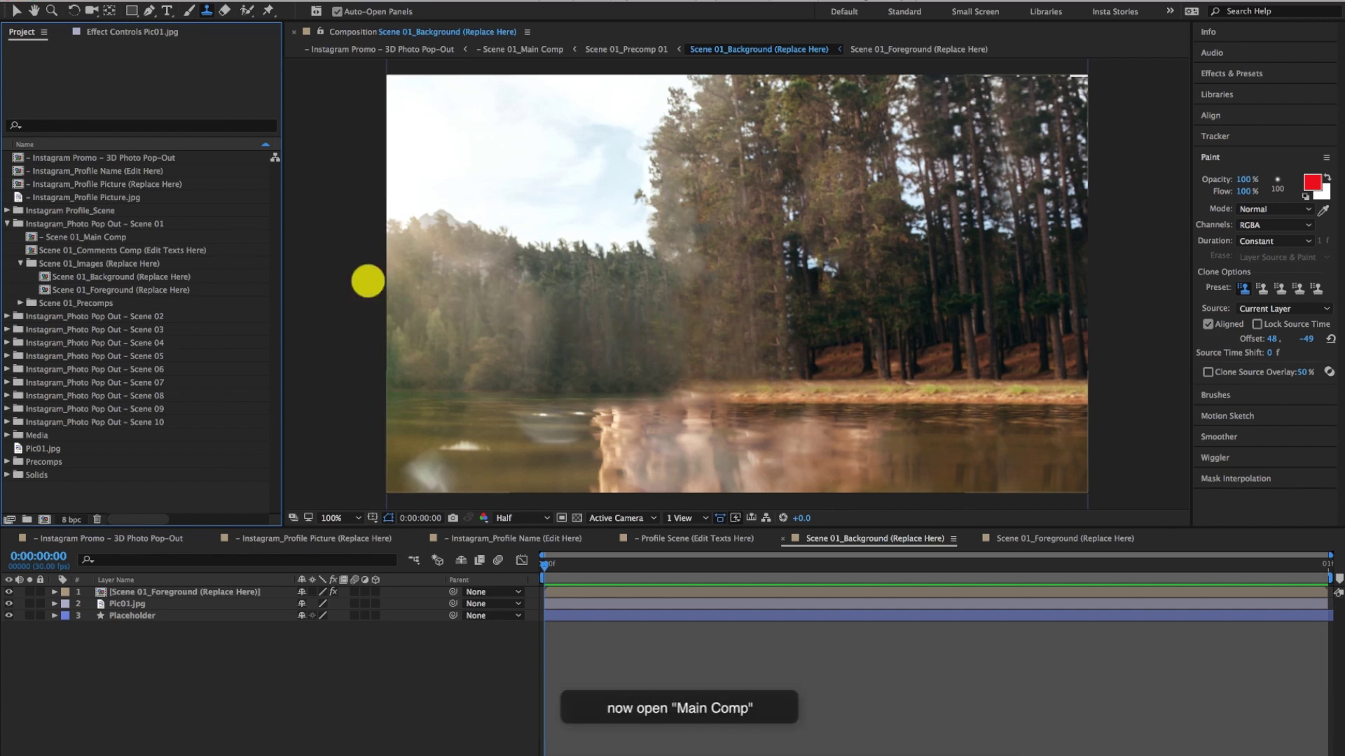
# Open the Scene 01_Main Comp and turn on the Pop Out Guide of the Controller_Pop-Out 01 layer
pyautogui.click(81, 237)
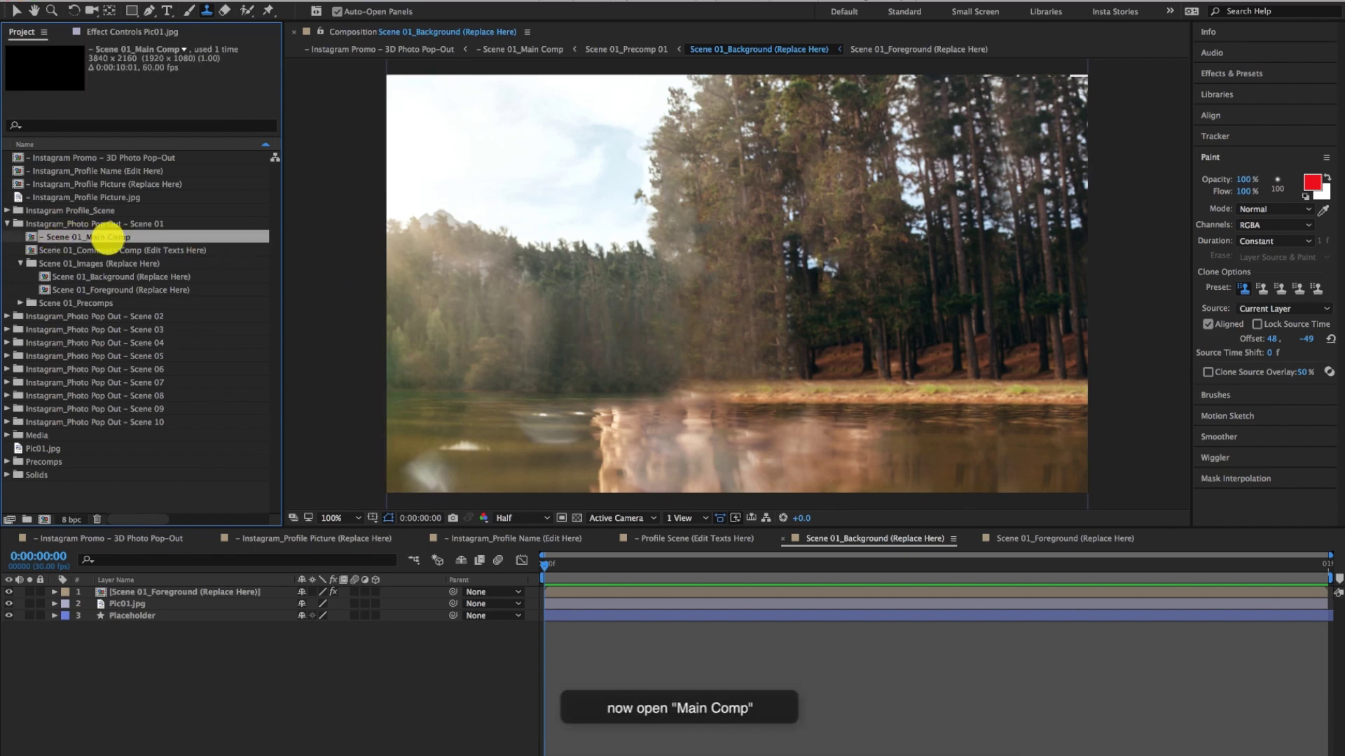
pyautogui.doubleClick(106, 237)
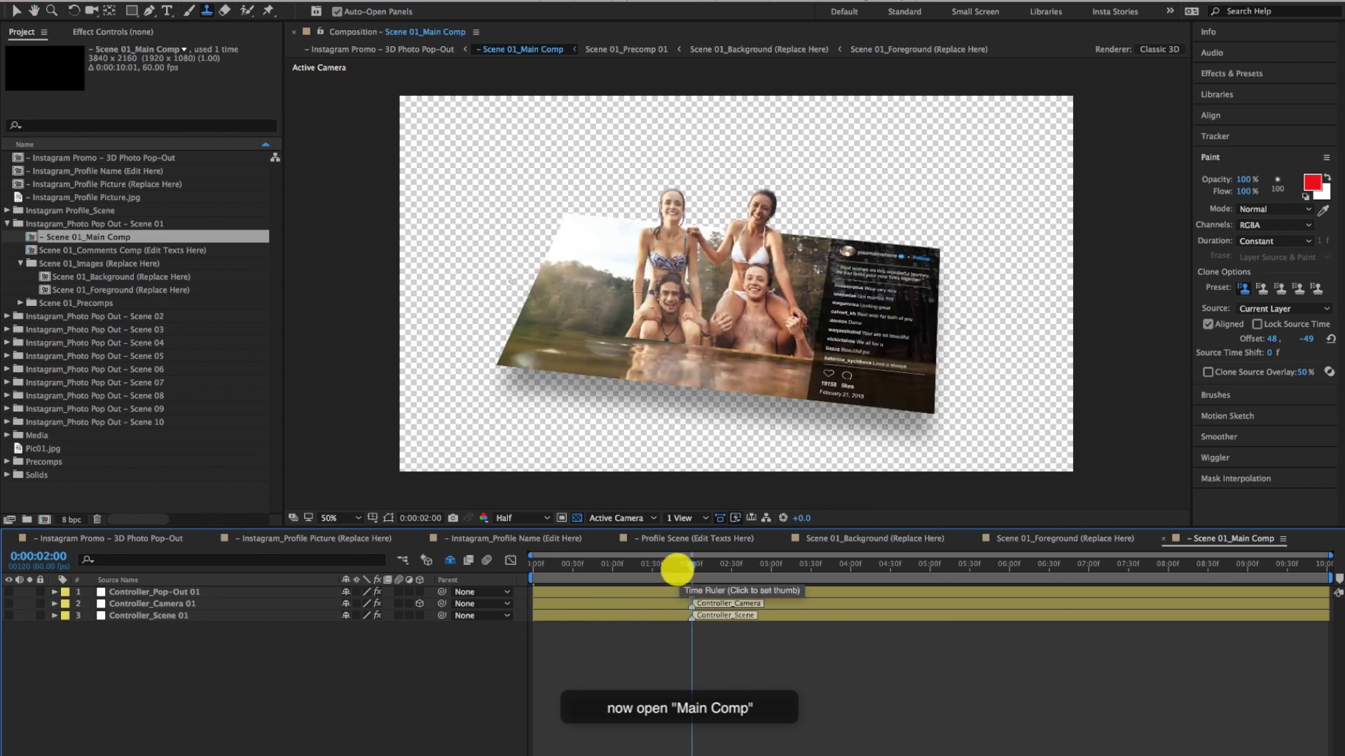
pyautogui.click(160, 592)
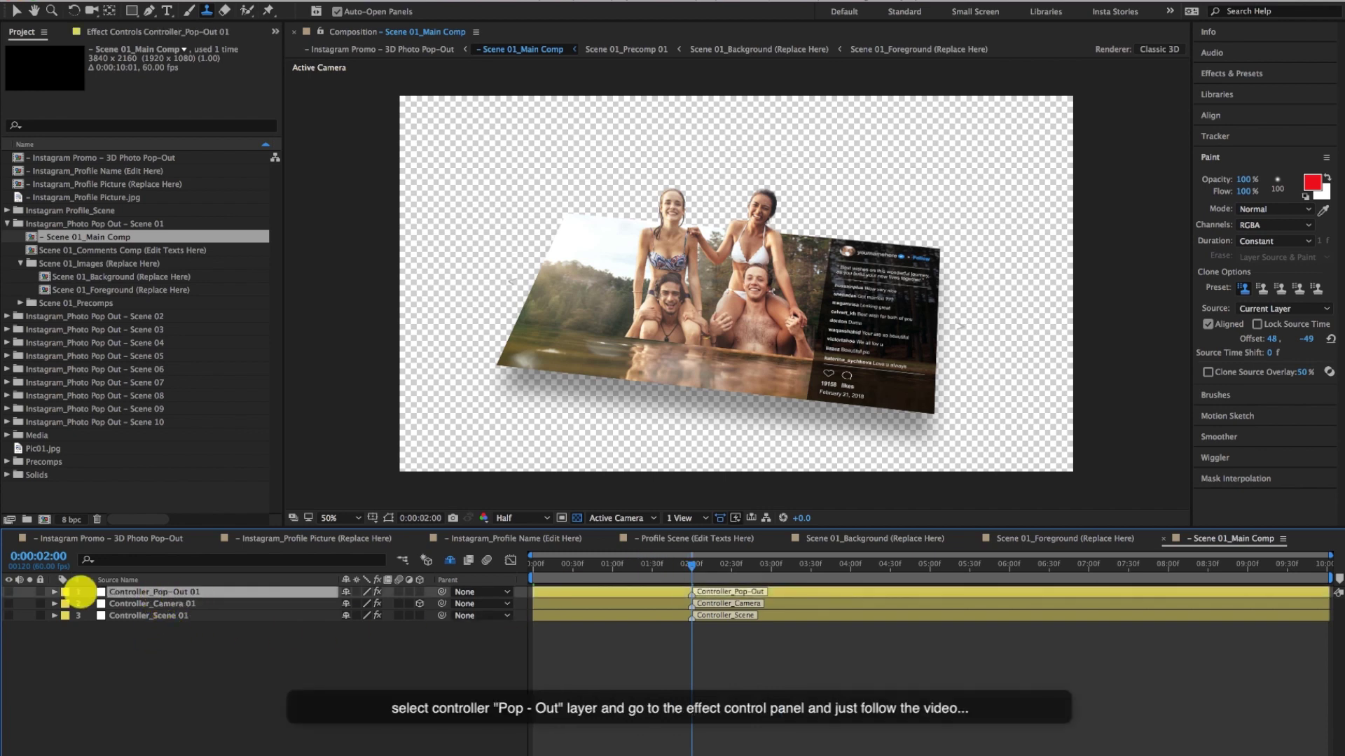
pyautogui.click(131, 32)
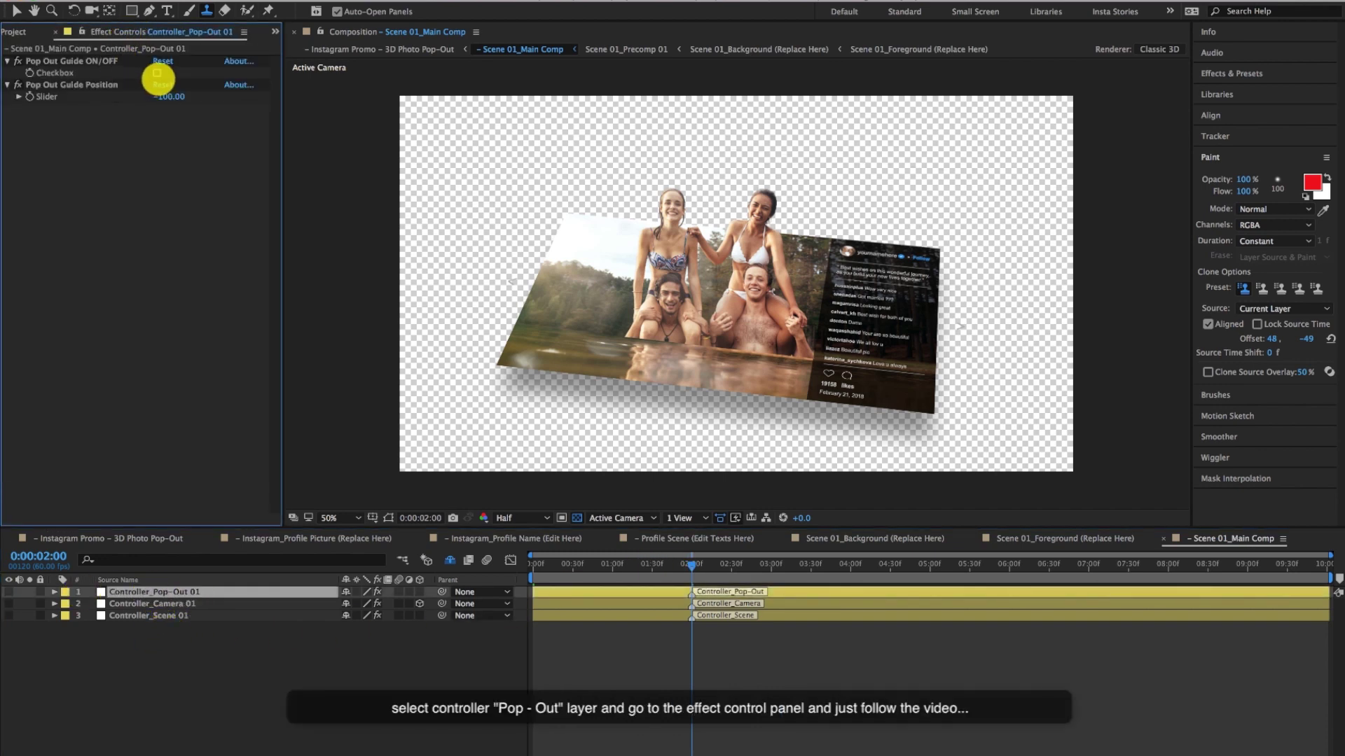
pyautogui.click(157, 73)
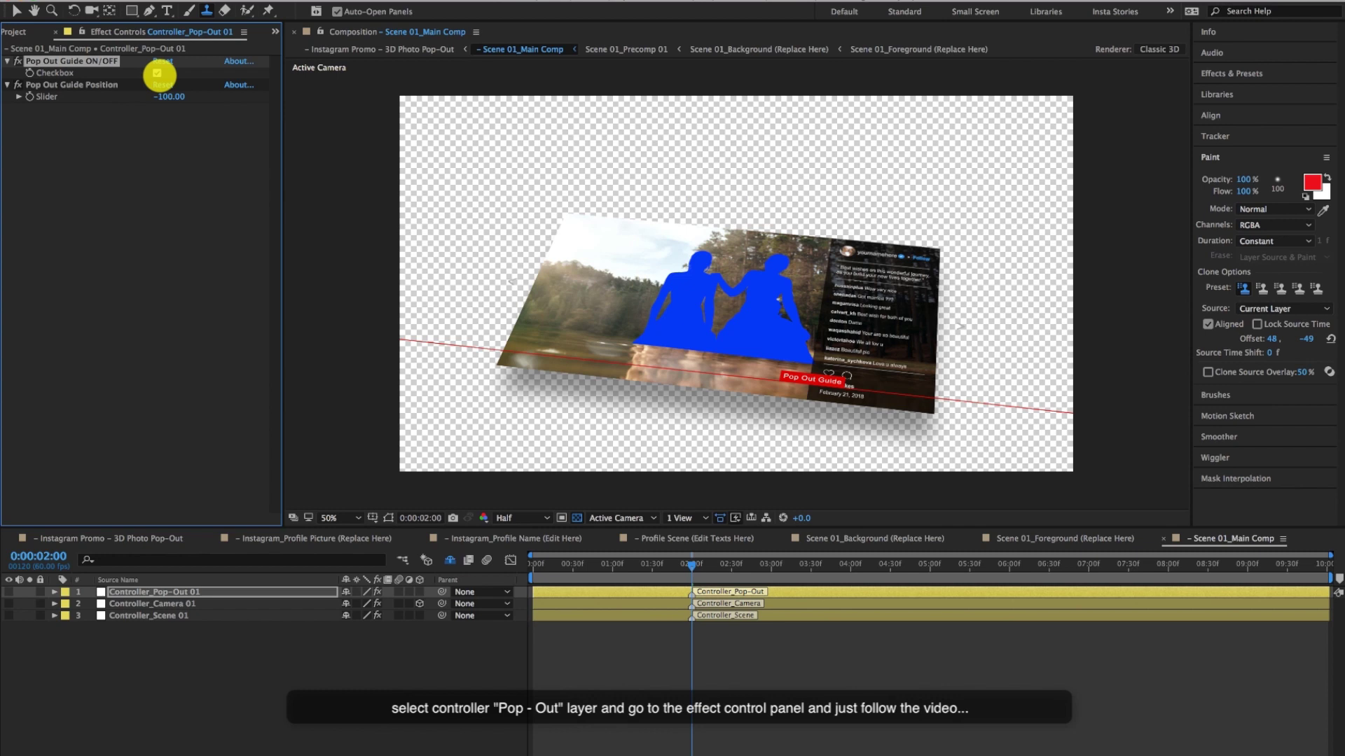
# Set the Pop Out Guide Position to -240 and turn the guide off
pyautogui.click(169, 97)
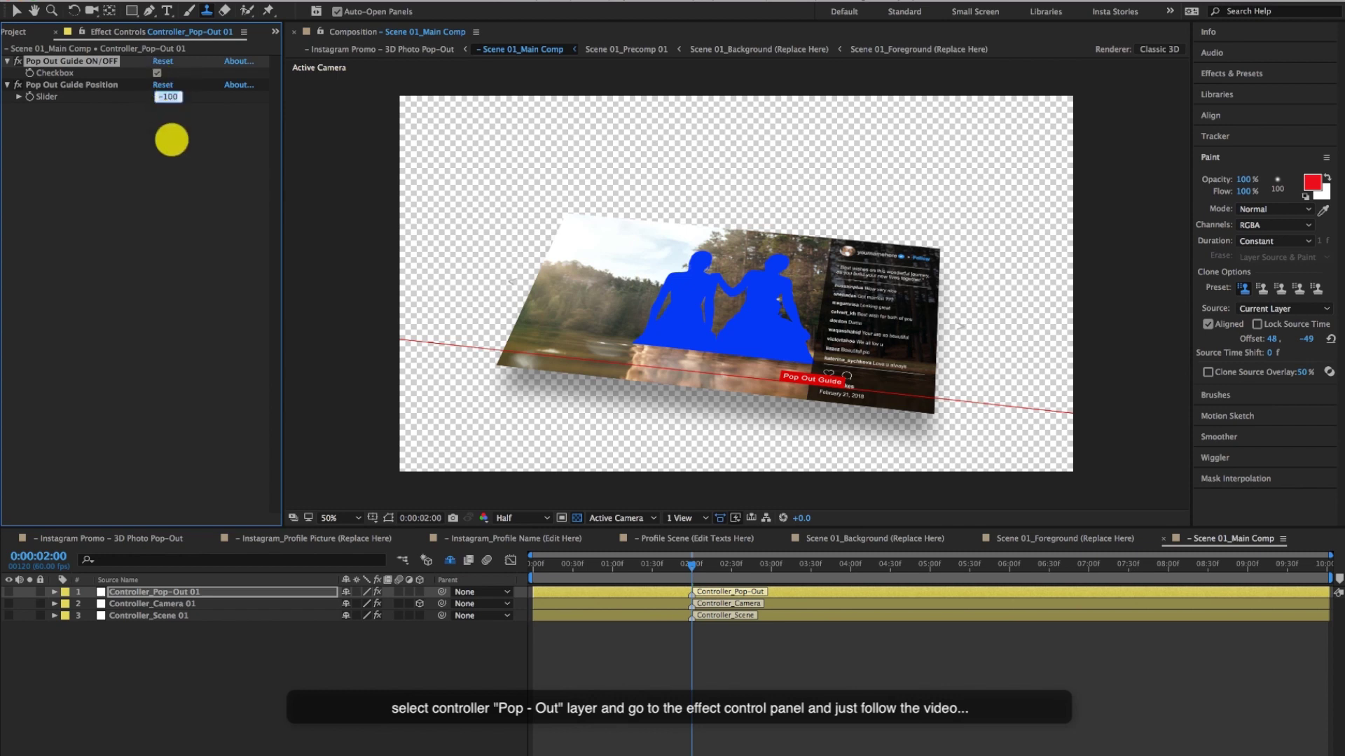
pyautogui.write('-150')
pyautogui.press('Return')
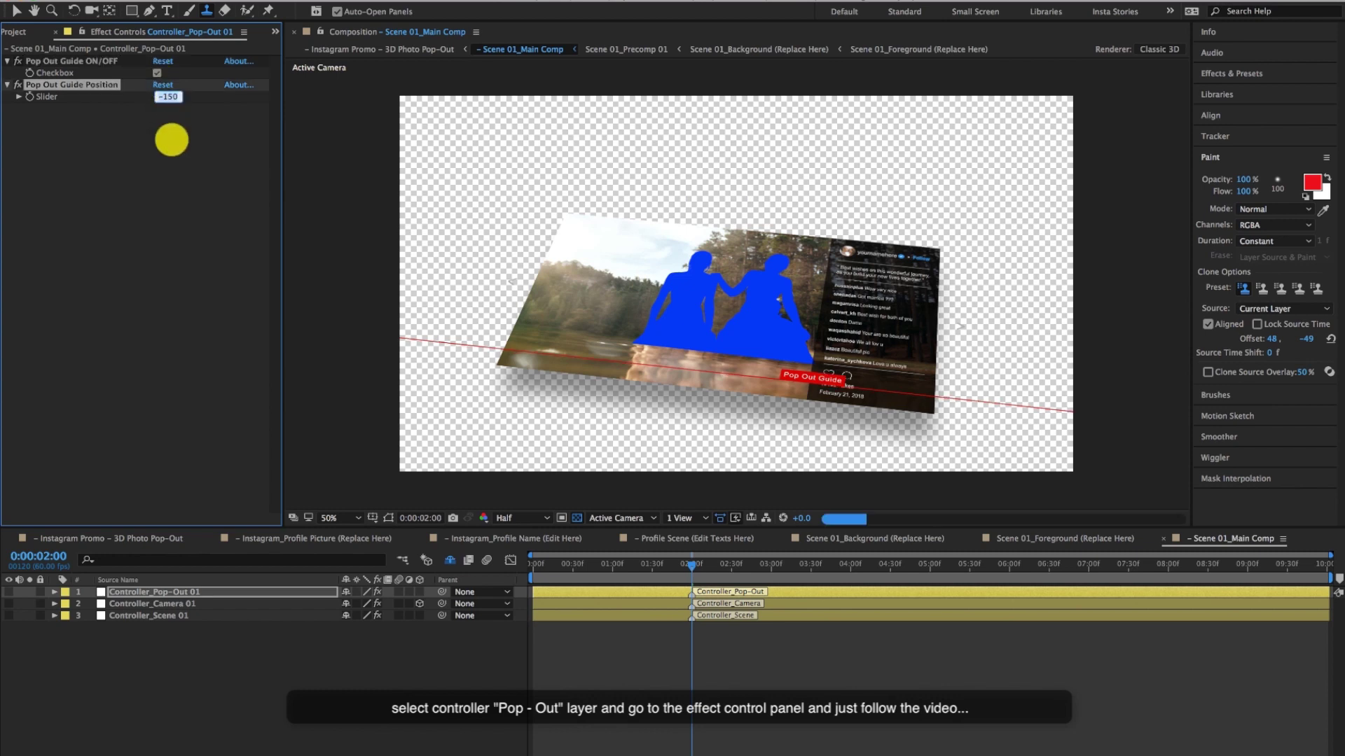
pyautogui.hotkey('shift', 'Down')
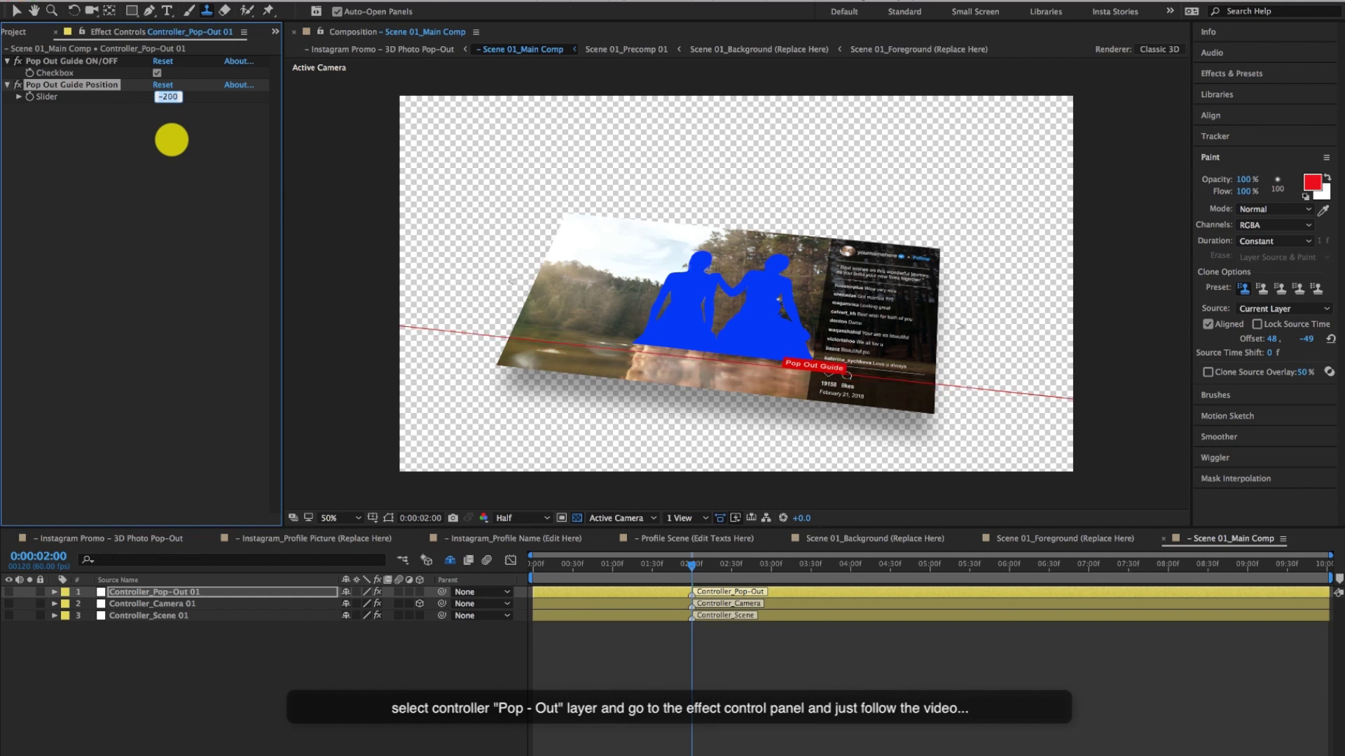
pyautogui.hotkey('shift', 'Down')
pyautogui.hotkey('shift', 'Down')
pyautogui.hotkey('shift', 'Down')
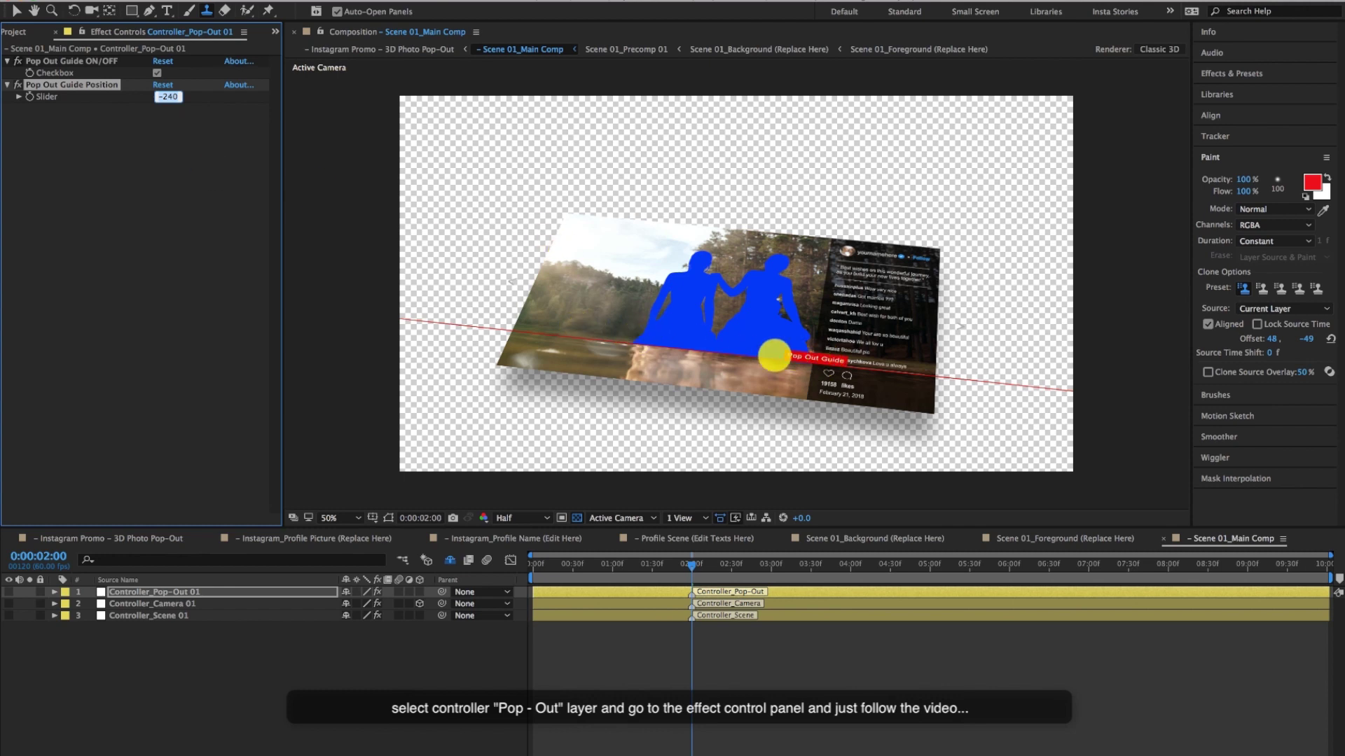
pyautogui.click(171, 144)
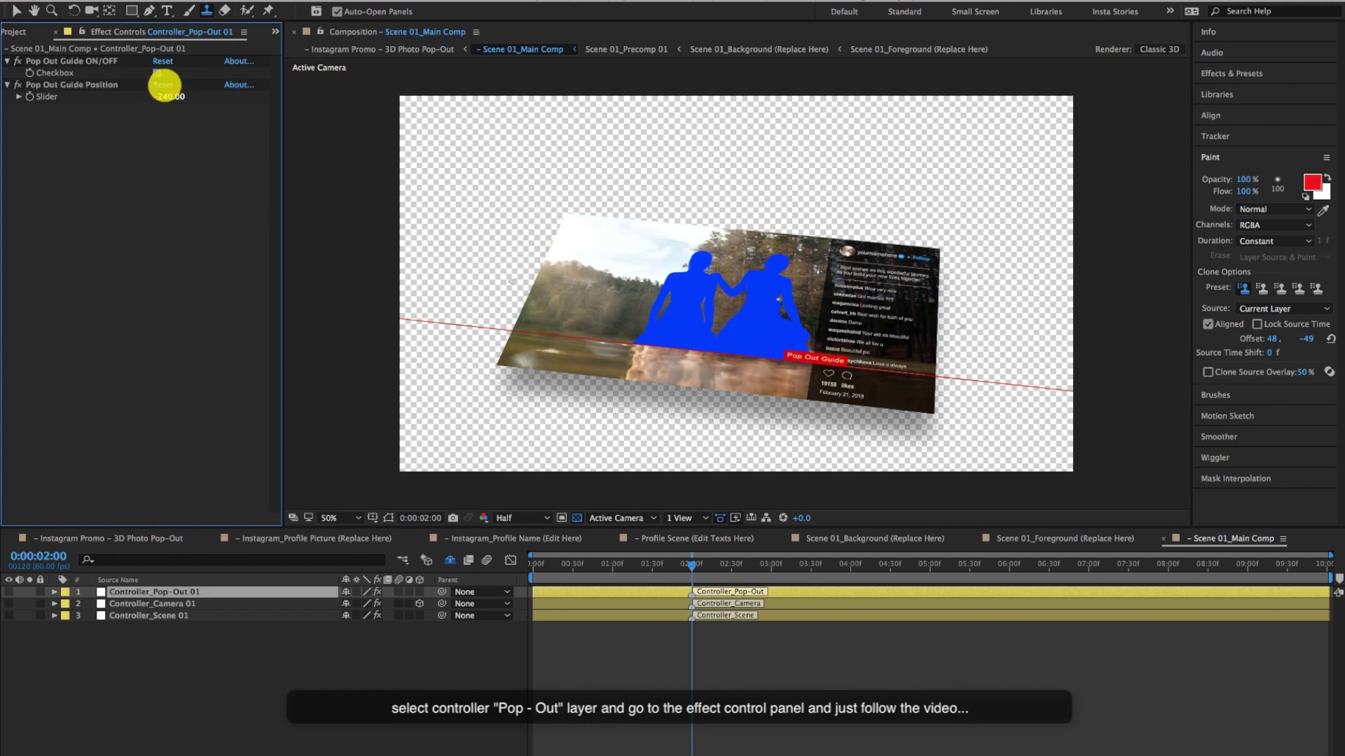
pyautogui.click(157, 72)
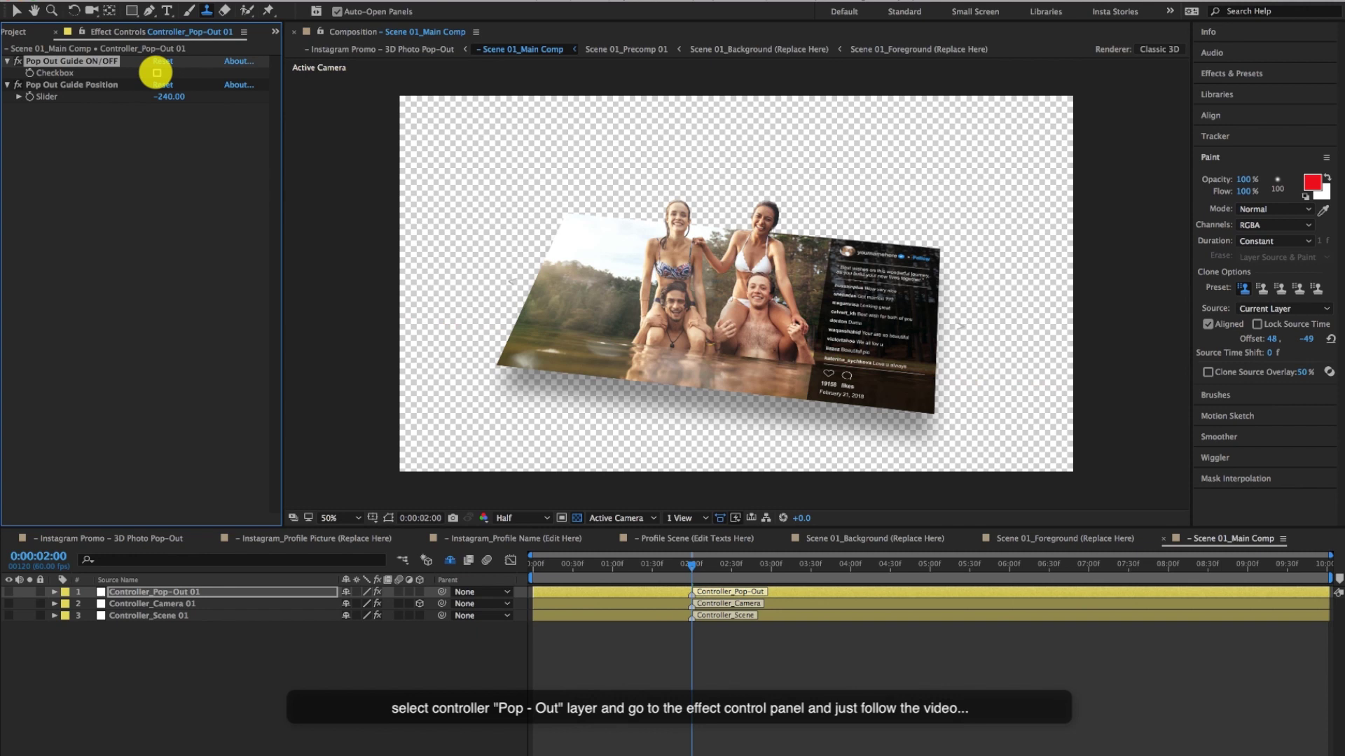
pyautogui.click(638, 660)
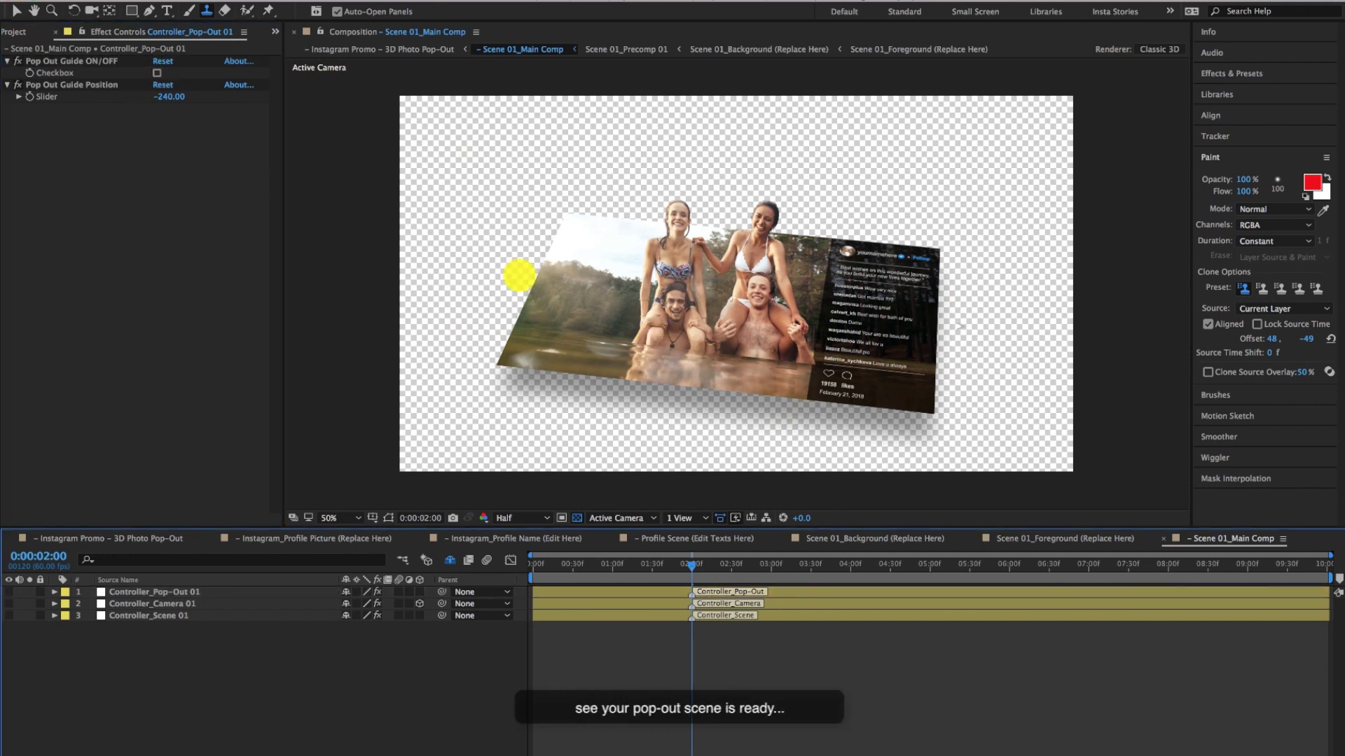
# Open the Instagram Promo – 3D Photo Pop-Out comp and show the effect settings of its Controller_Main layer
pyautogui.click(18, 32)
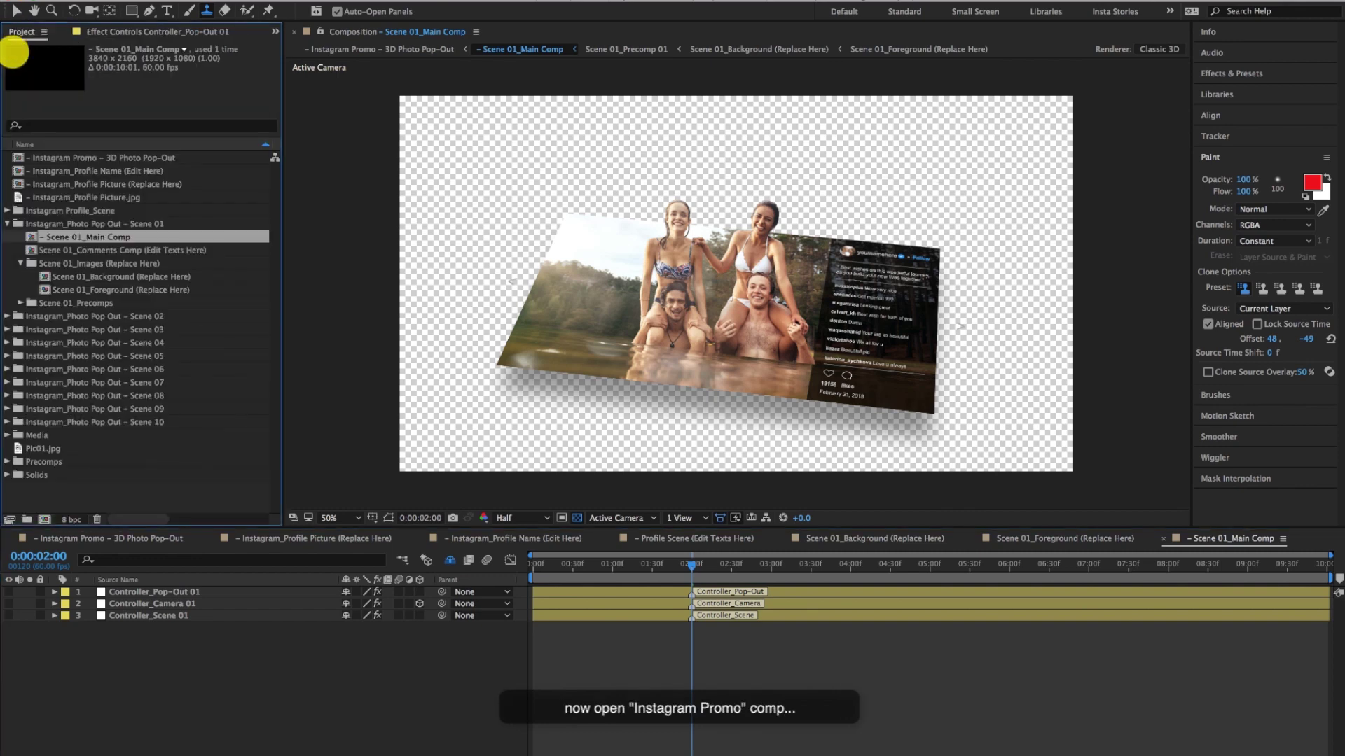
pyautogui.click(85, 157)
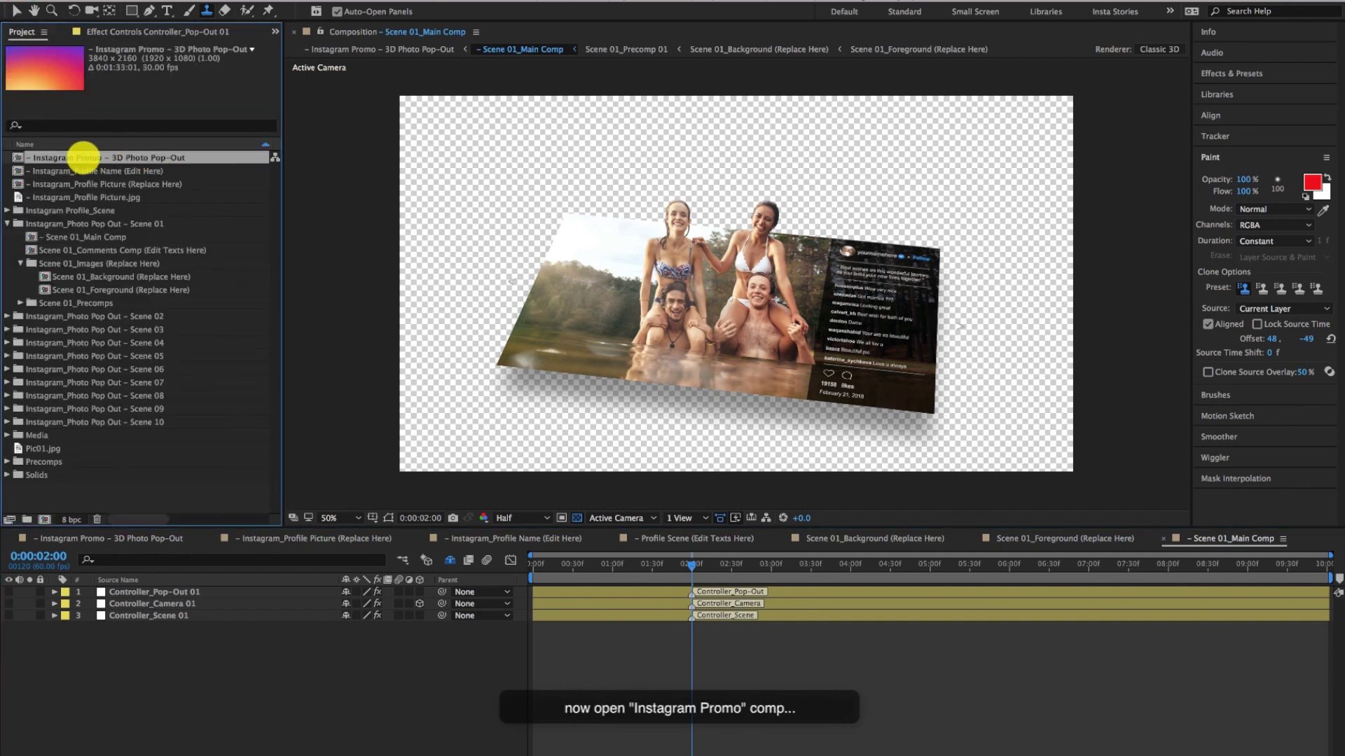
pyautogui.doubleClick(84, 156)
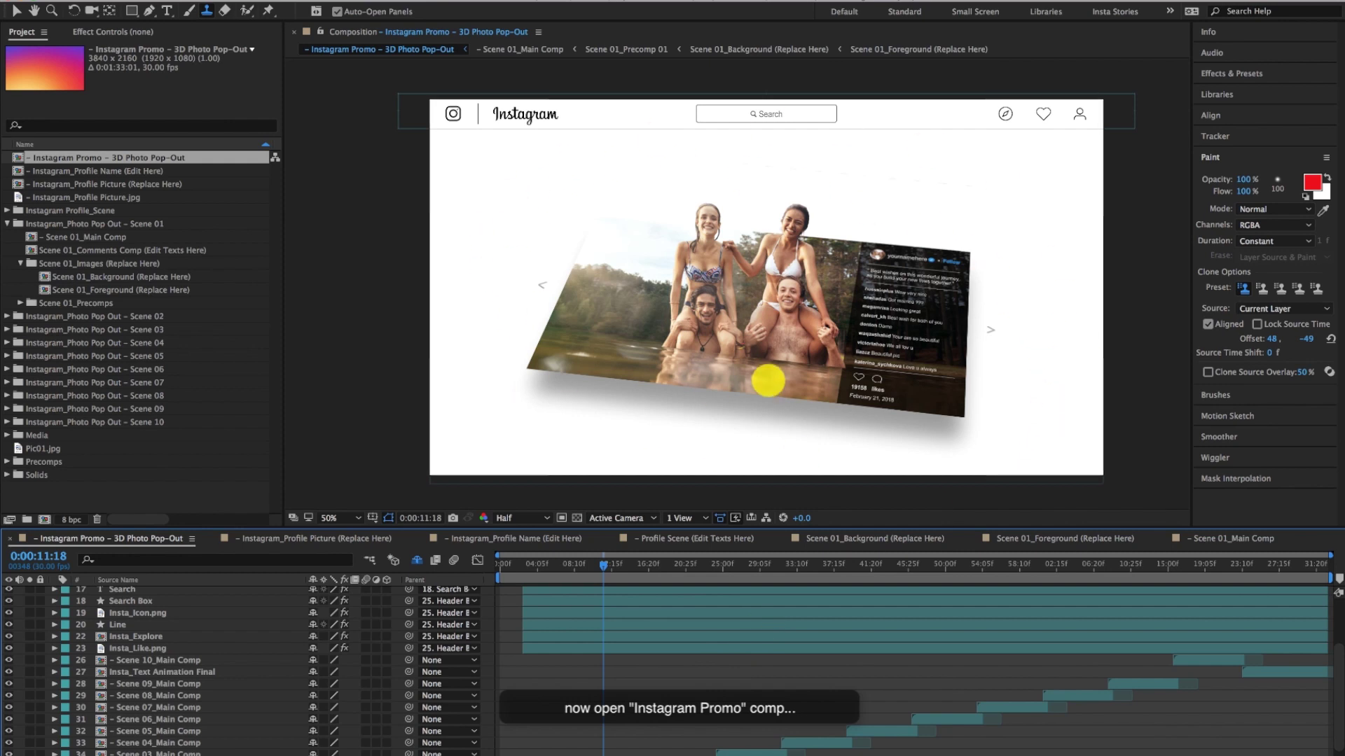
pyautogui.scroll(3, 141, 693)
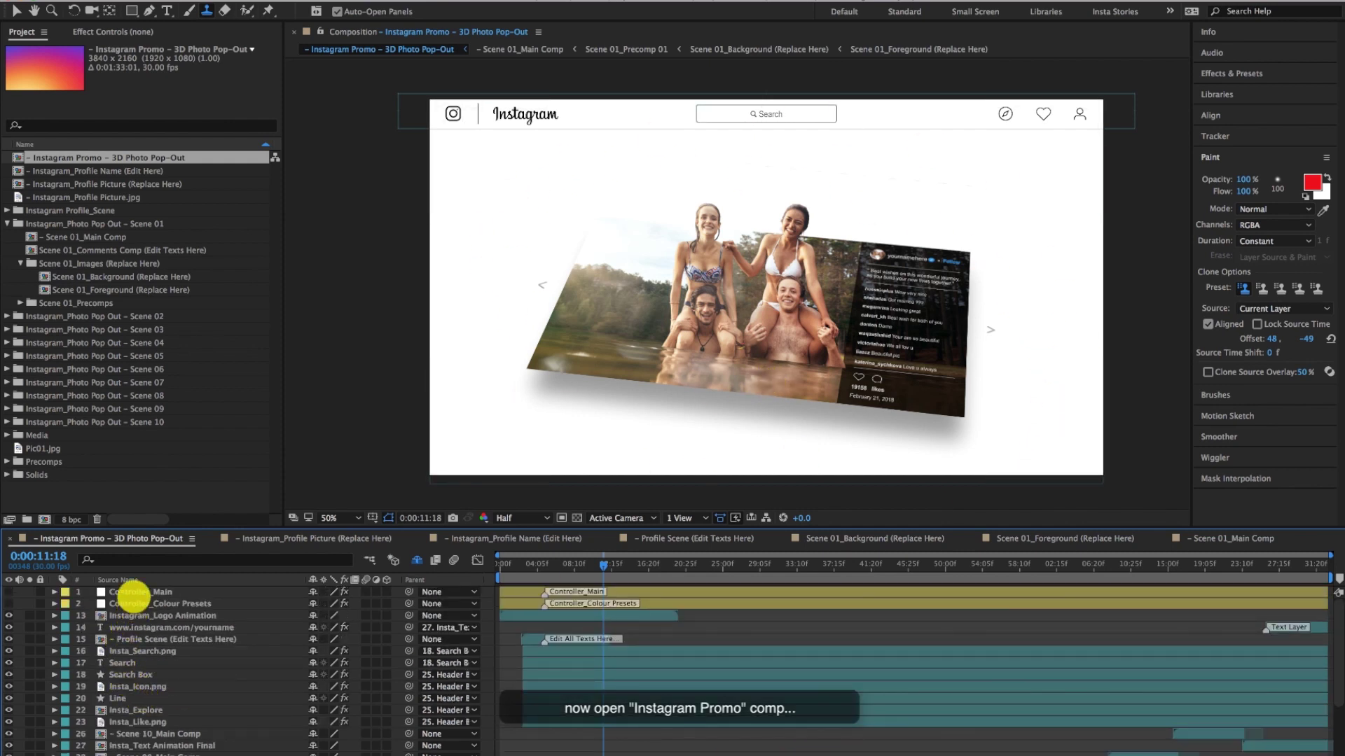
pyautogui.click(133, 592)
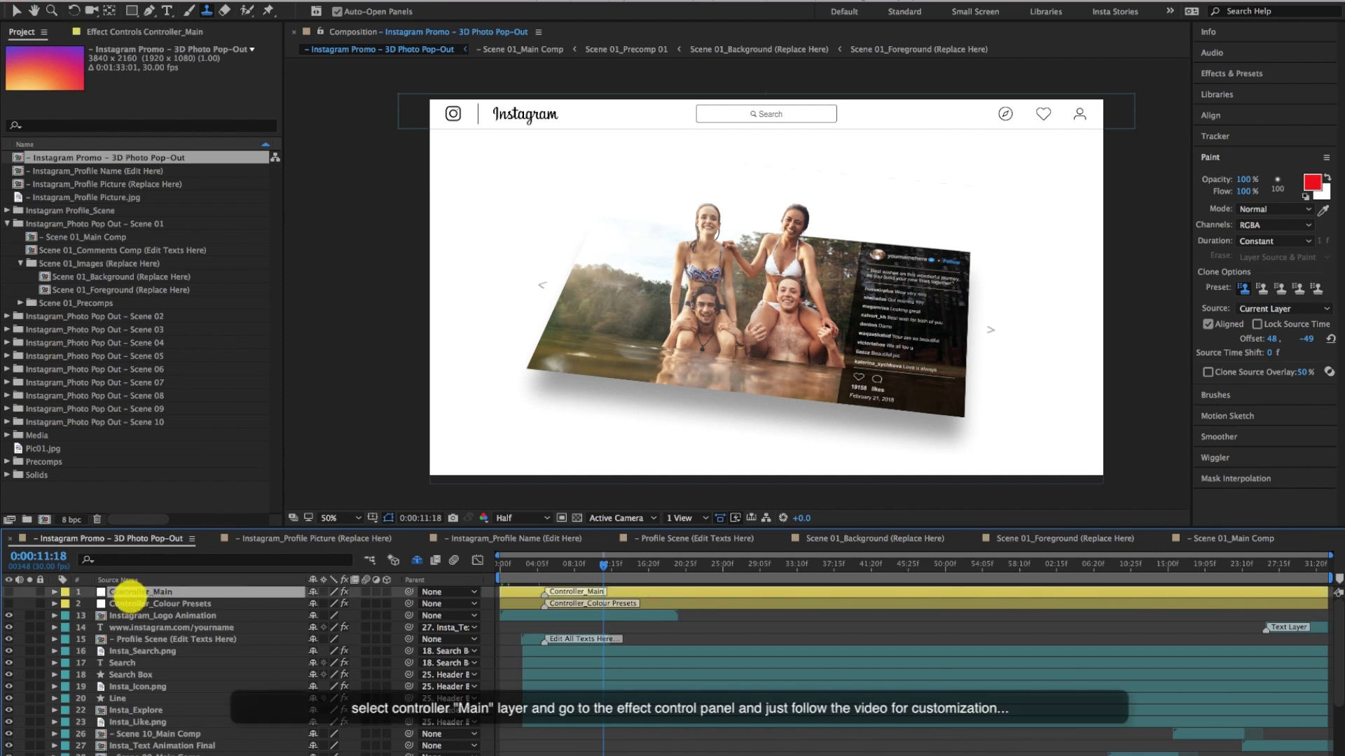
pyautogui.click(124, 32)
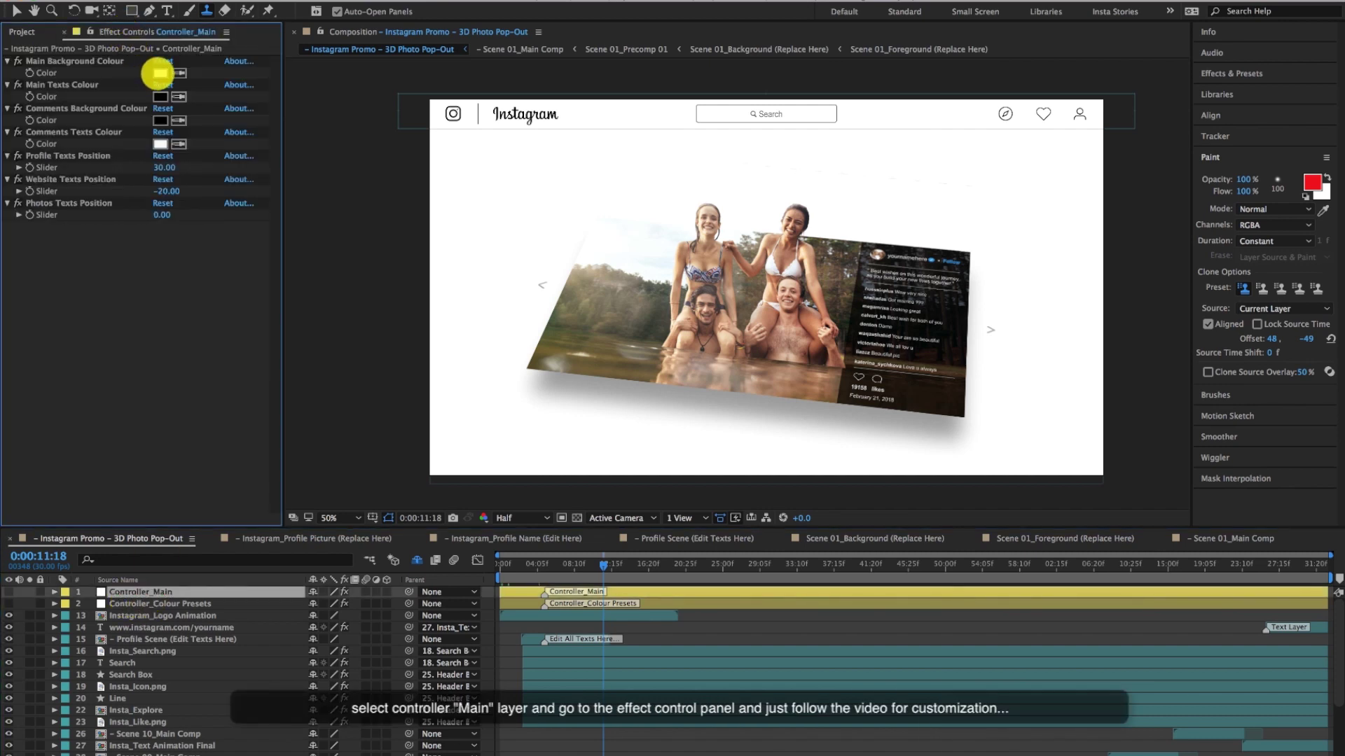
# Set the Main Background Colour of Controller_Main to grey 646464
pyautogui.click(160, 72)
pyautogui.click(156, 517)
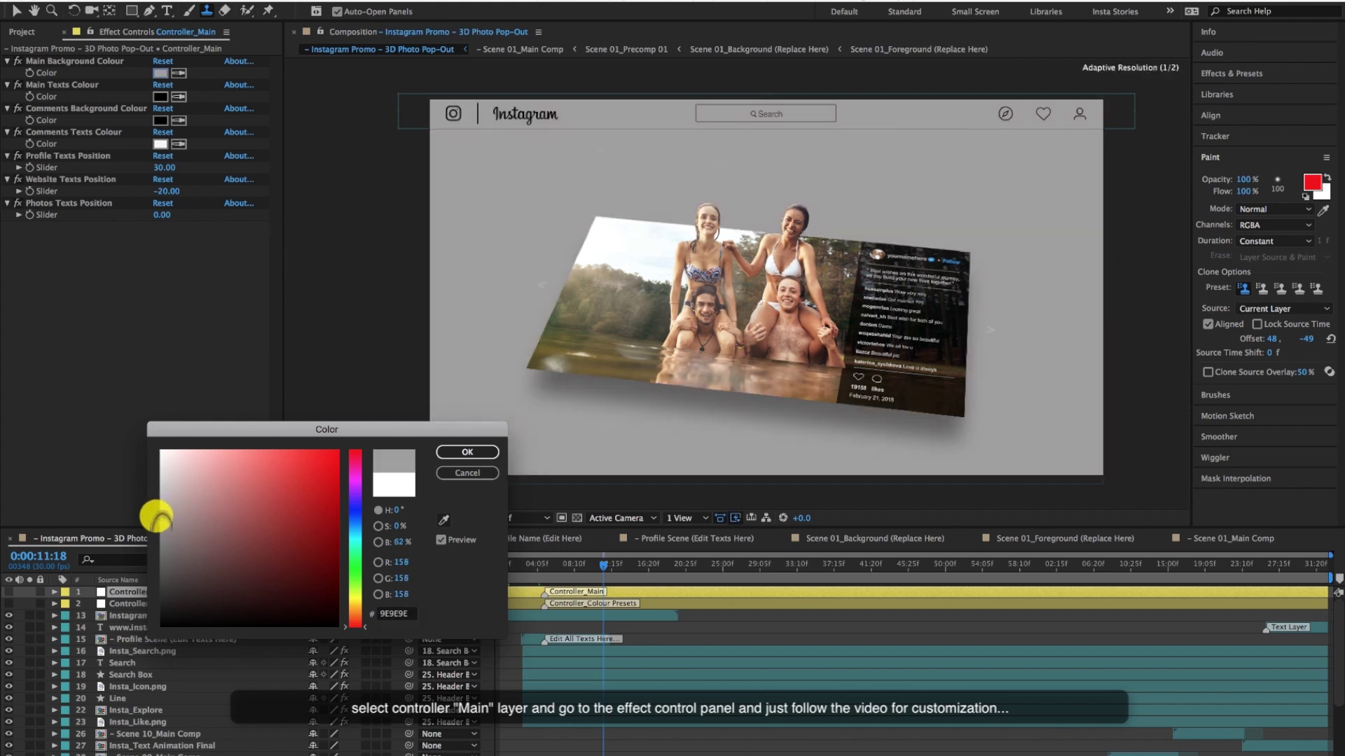
pyautogui.moveTo(156, 517); pyautogui.dragTo(138, 558)
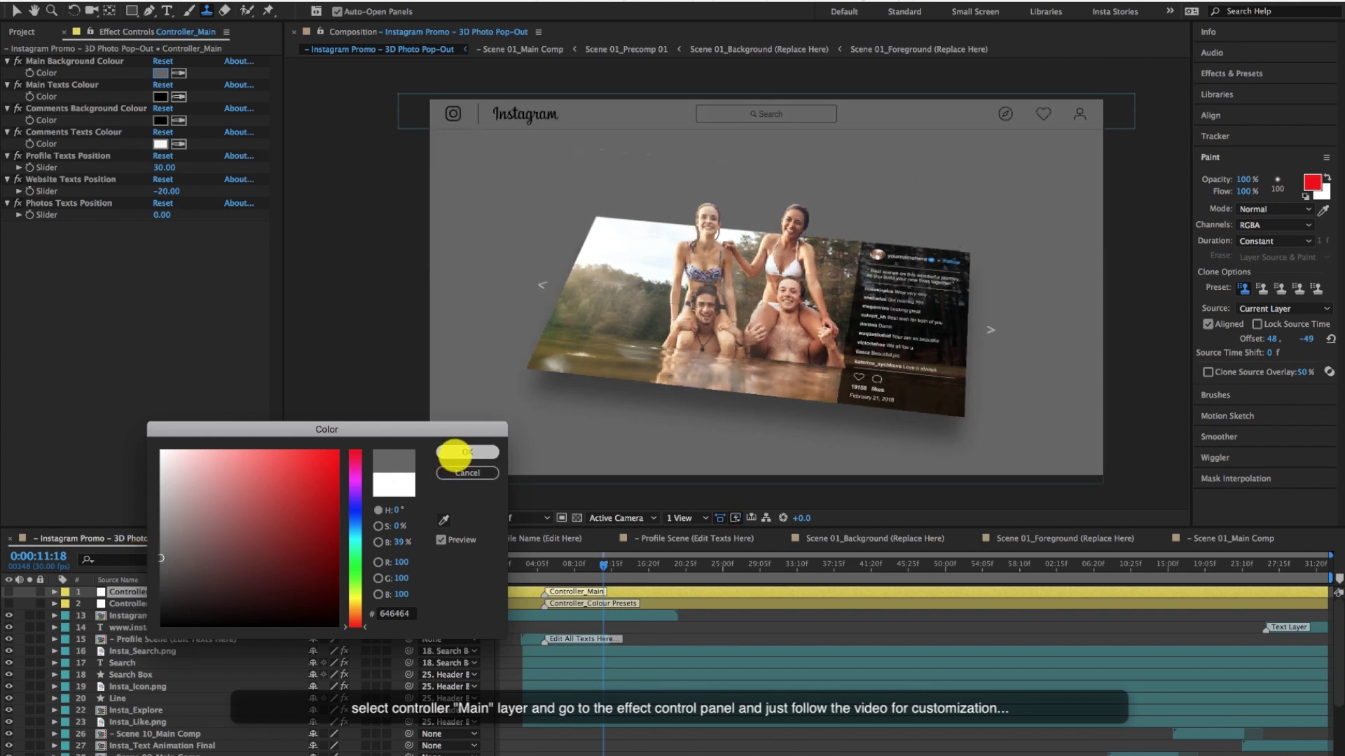
pyautogui.click(464, 454)
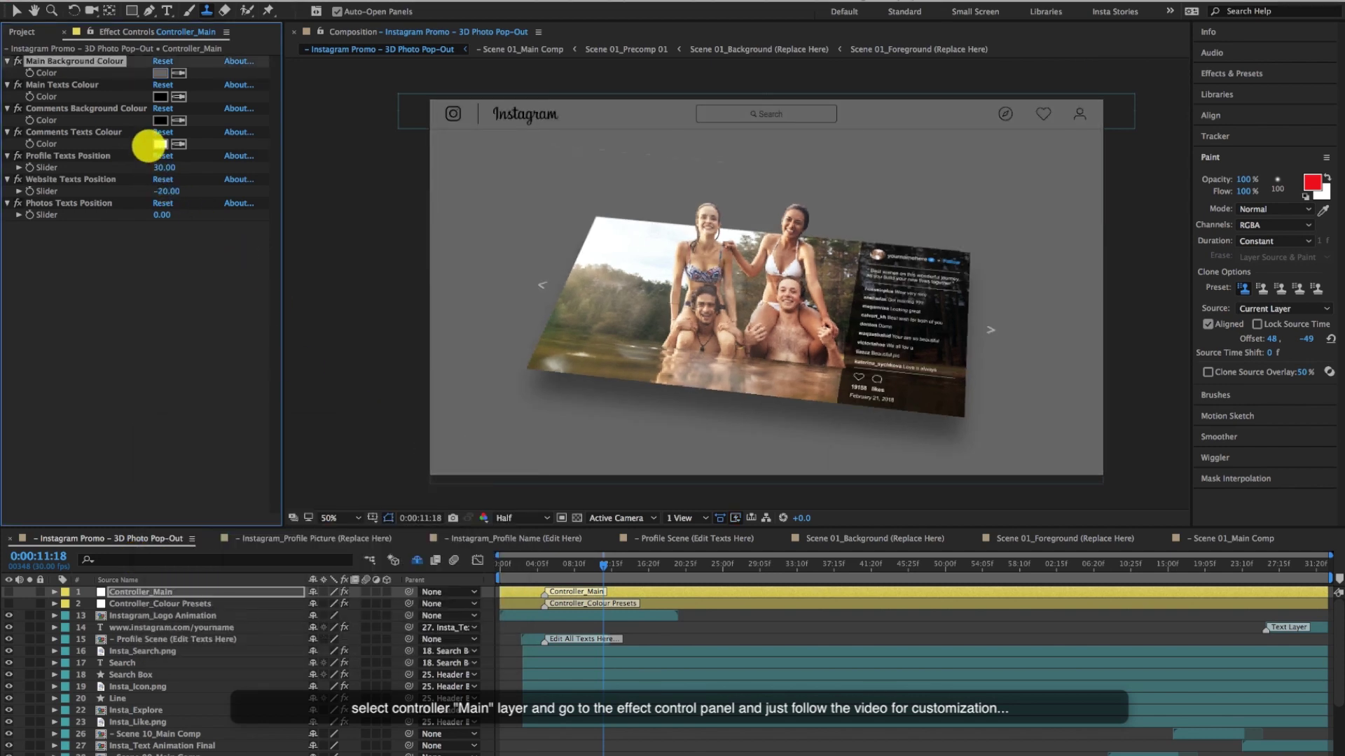
# Set the Main Texts Colour of Controller_Main to white FFFFFF
pyautogui.click(159, 96)
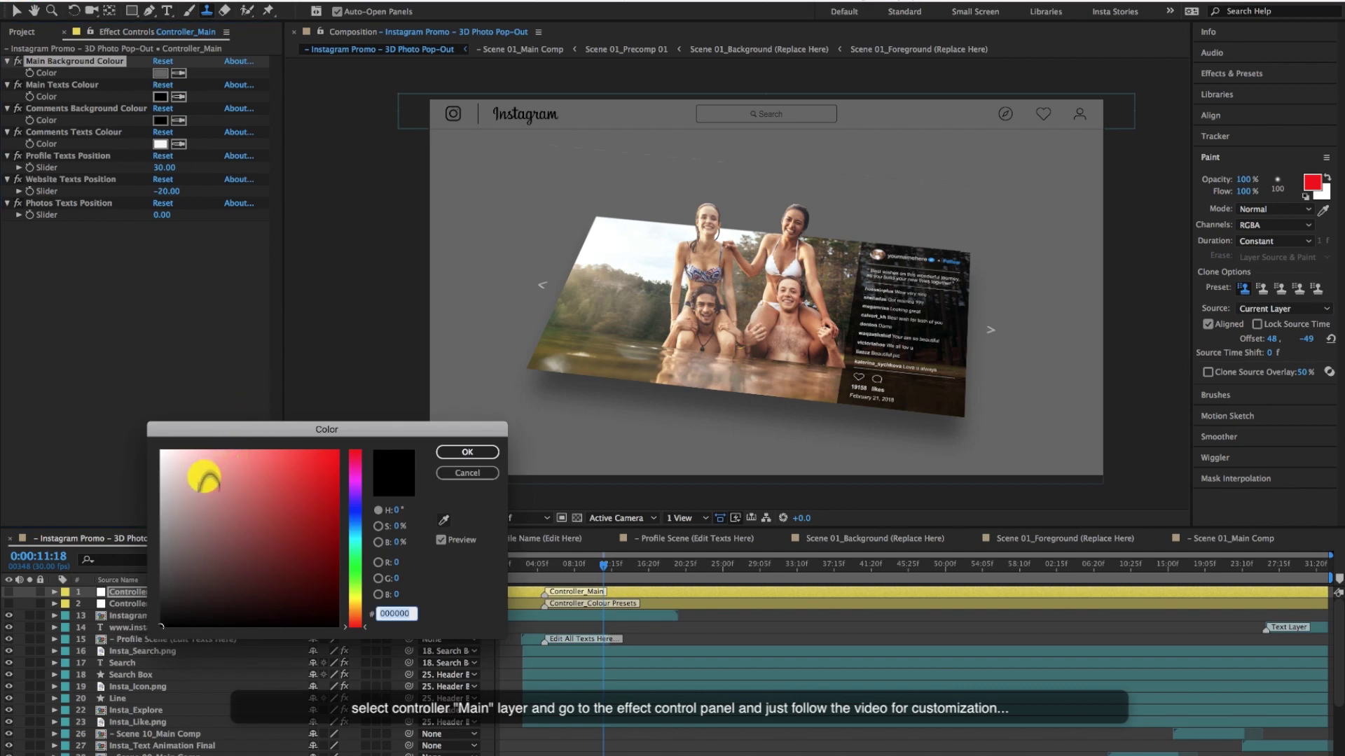
pyautogui.moveTo(204, 474); pyautogui.dragTo(121, 430)
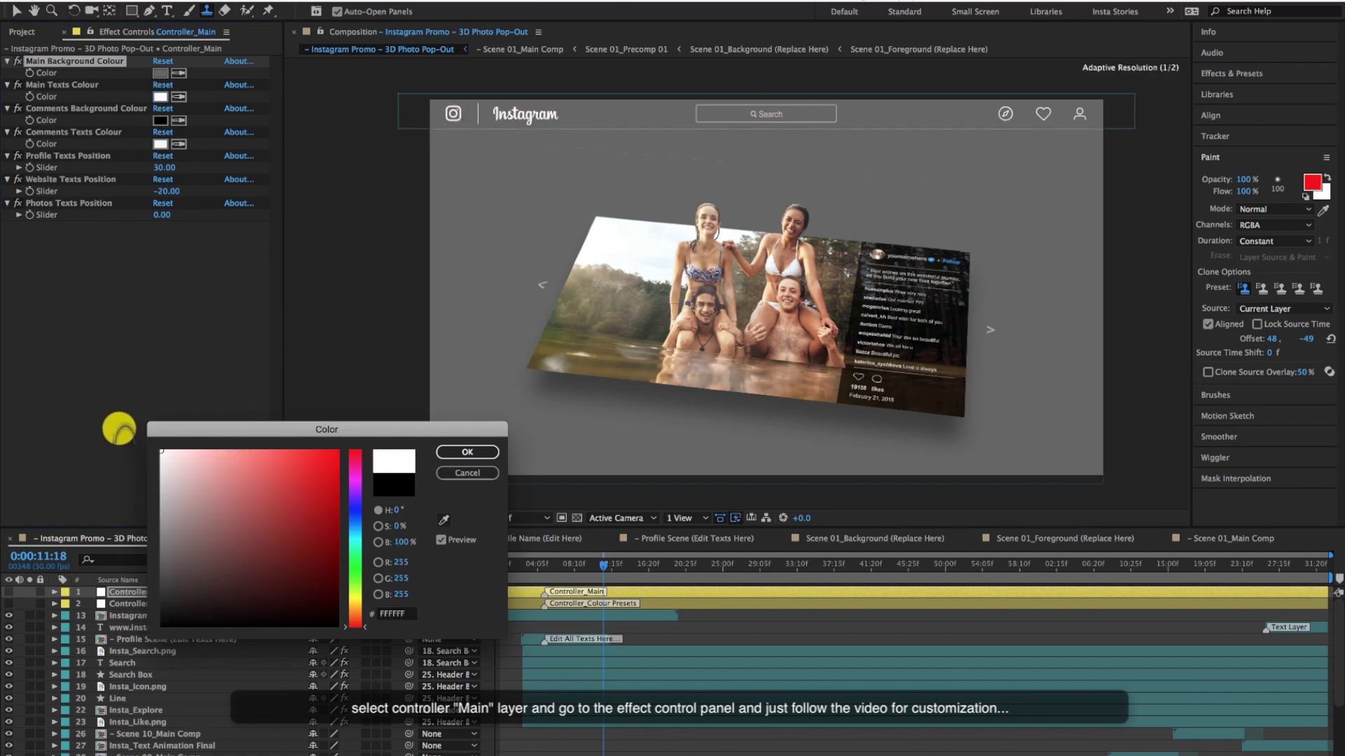
pyautogui.click(466, 453)
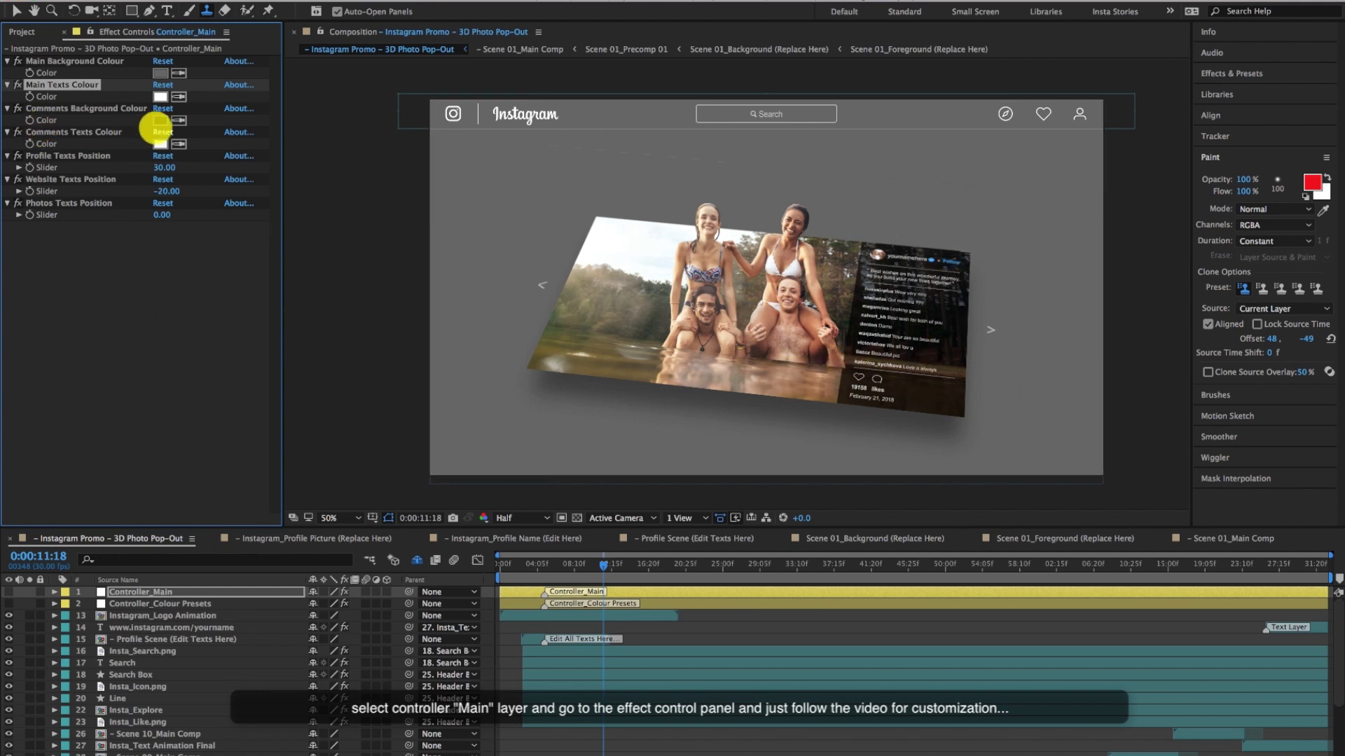
# Set the Comments Background Colour of Controller_Main to white FFFFFF and the Comments Texts Colour to black 000000
pyautogui.click(160, 120)
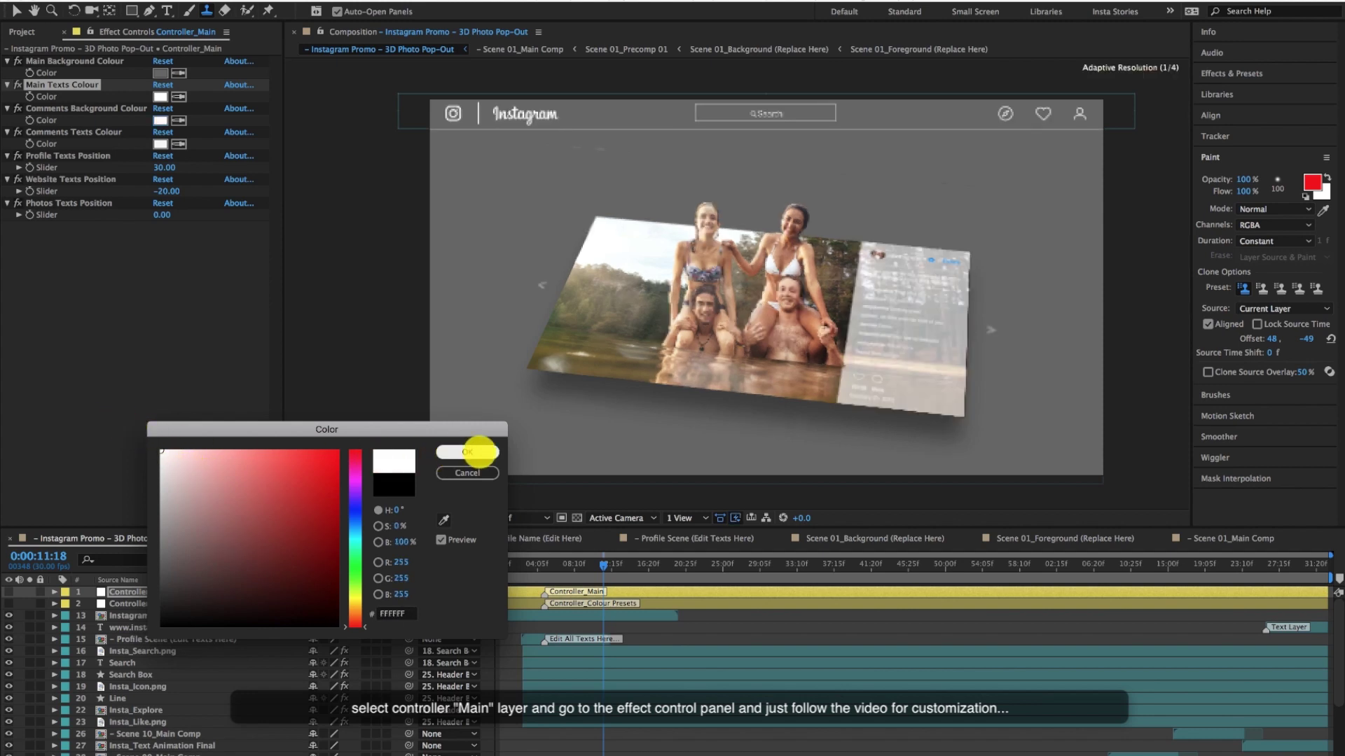
pyautogui.click(469, 454)
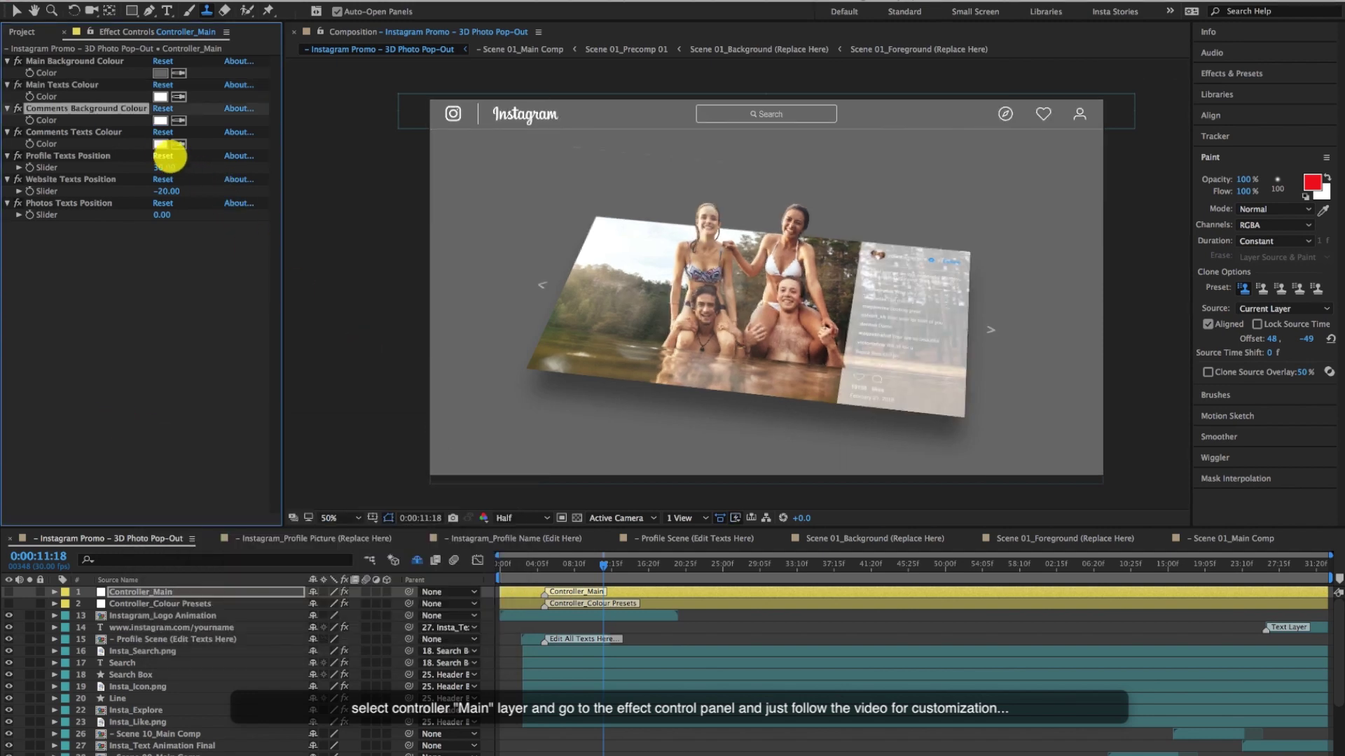
pyautogui.click(161, 143)
pyautogui.moveTo(258, 540); pyautogui.dragTo(346, 645)
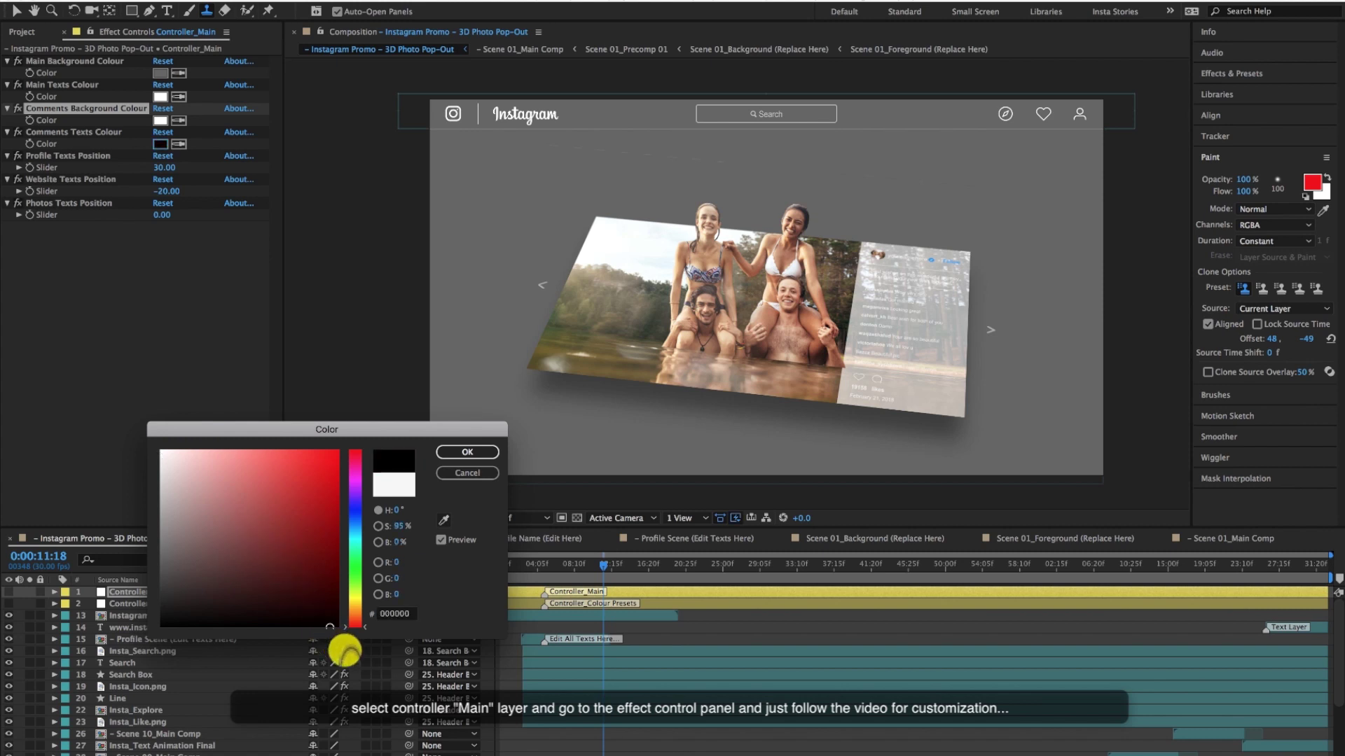
pyautogui.click(463, 454)
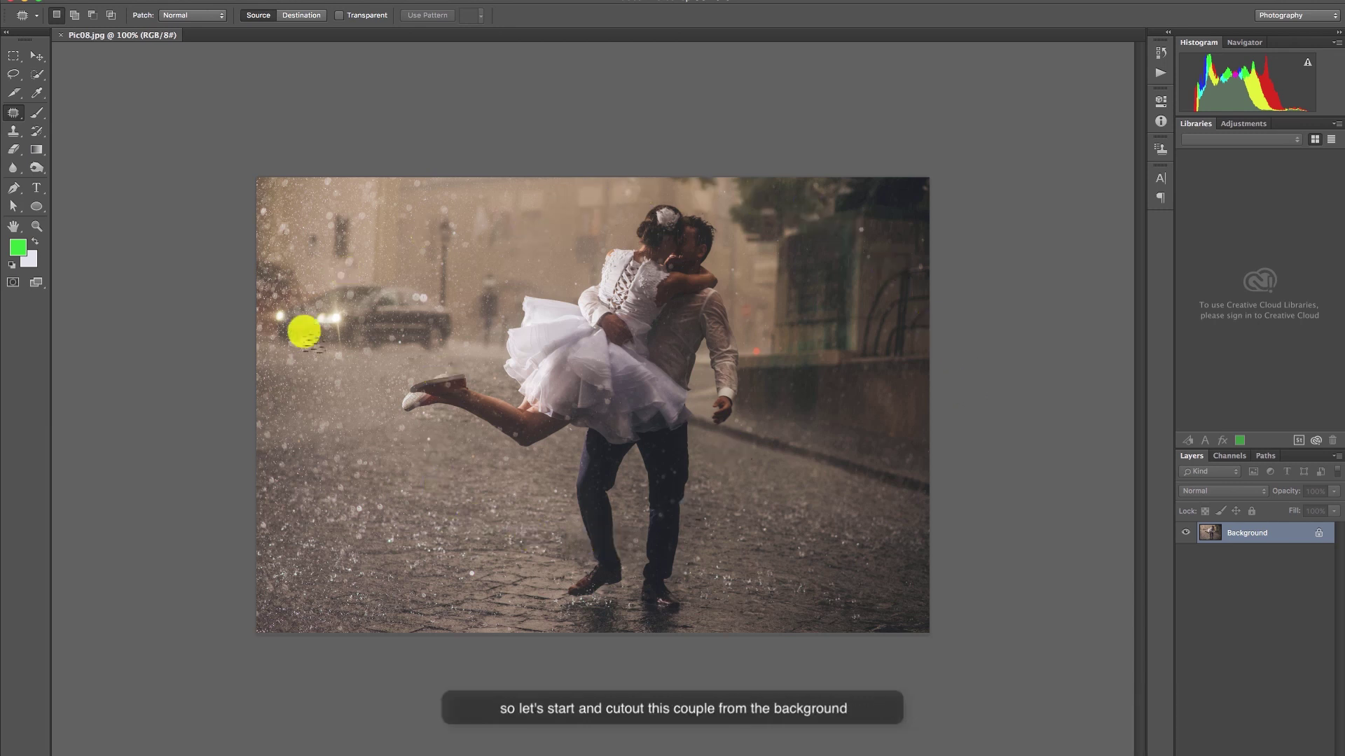
# In Photoshop, quick-select the couple's heads and the woman's bodice and skirt in Pic08.jpg with a size 50 brush
pyautogui.click(36, 73)
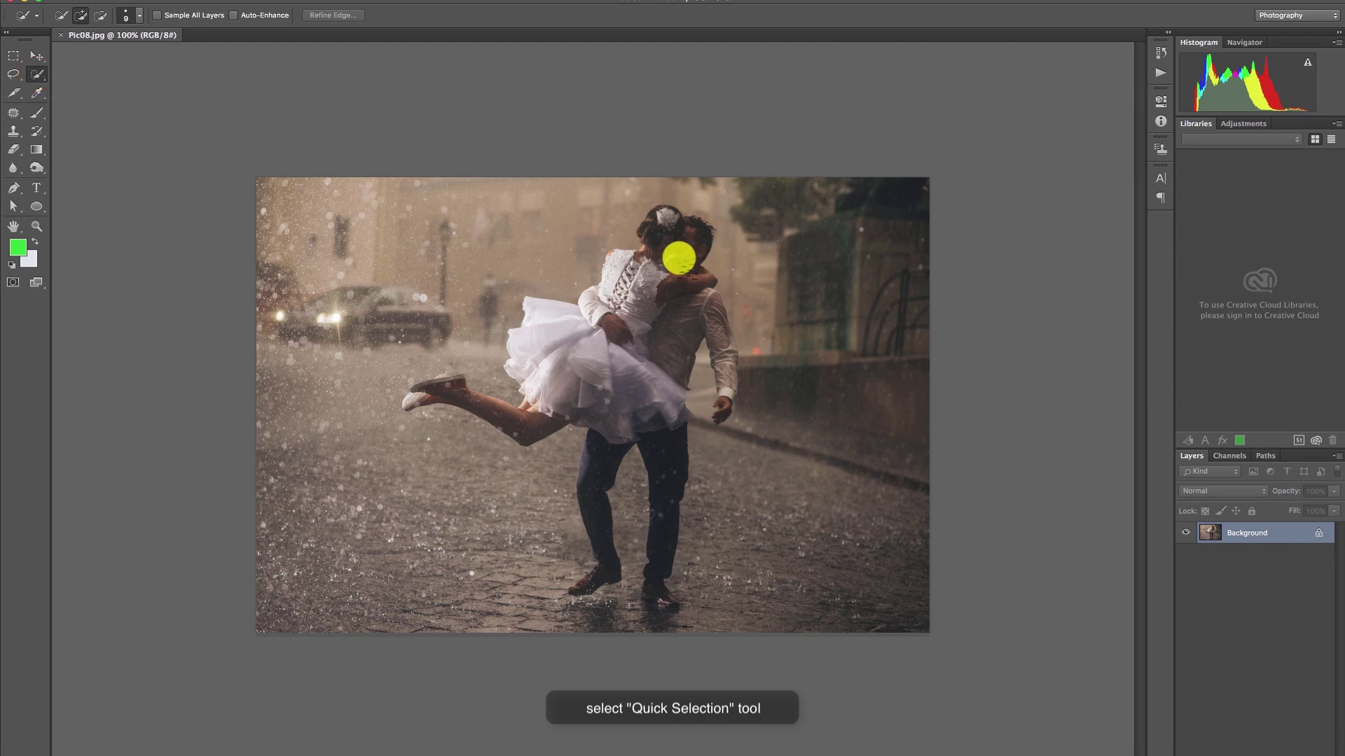
pyautogui.press('super+plus')
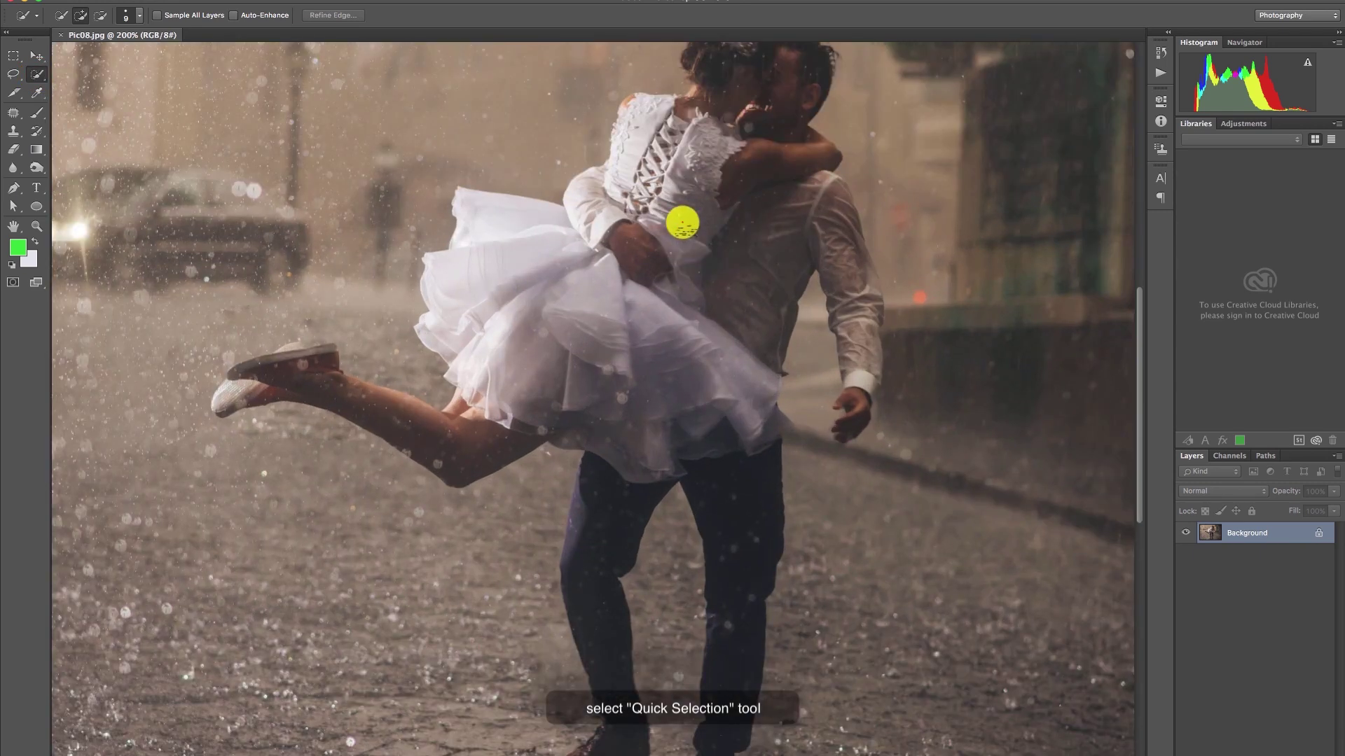
pyautogui.moveTo(681, 219); pyautogui.dragTo(632, 354)
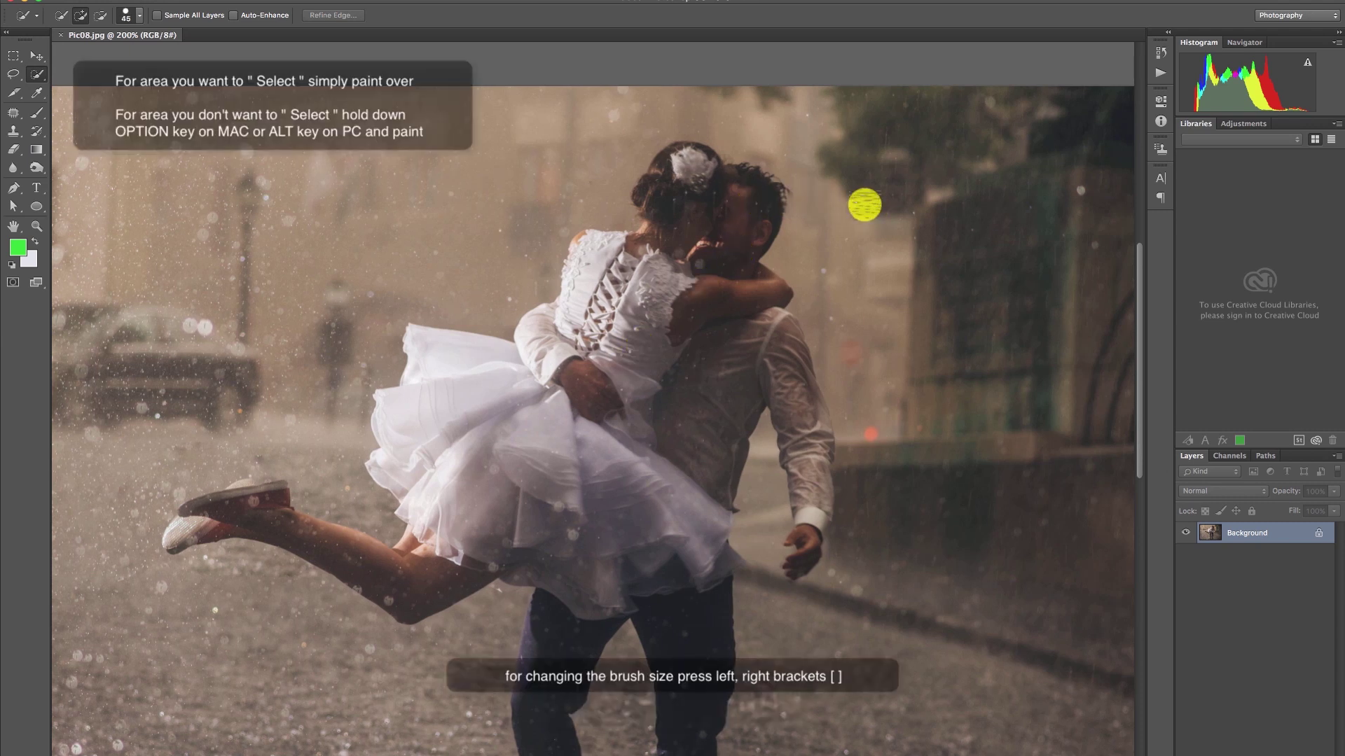
pyautogui.press(']')
pyautogui.moveTo(726, 192); pyautogui.dragTo(681, 169)
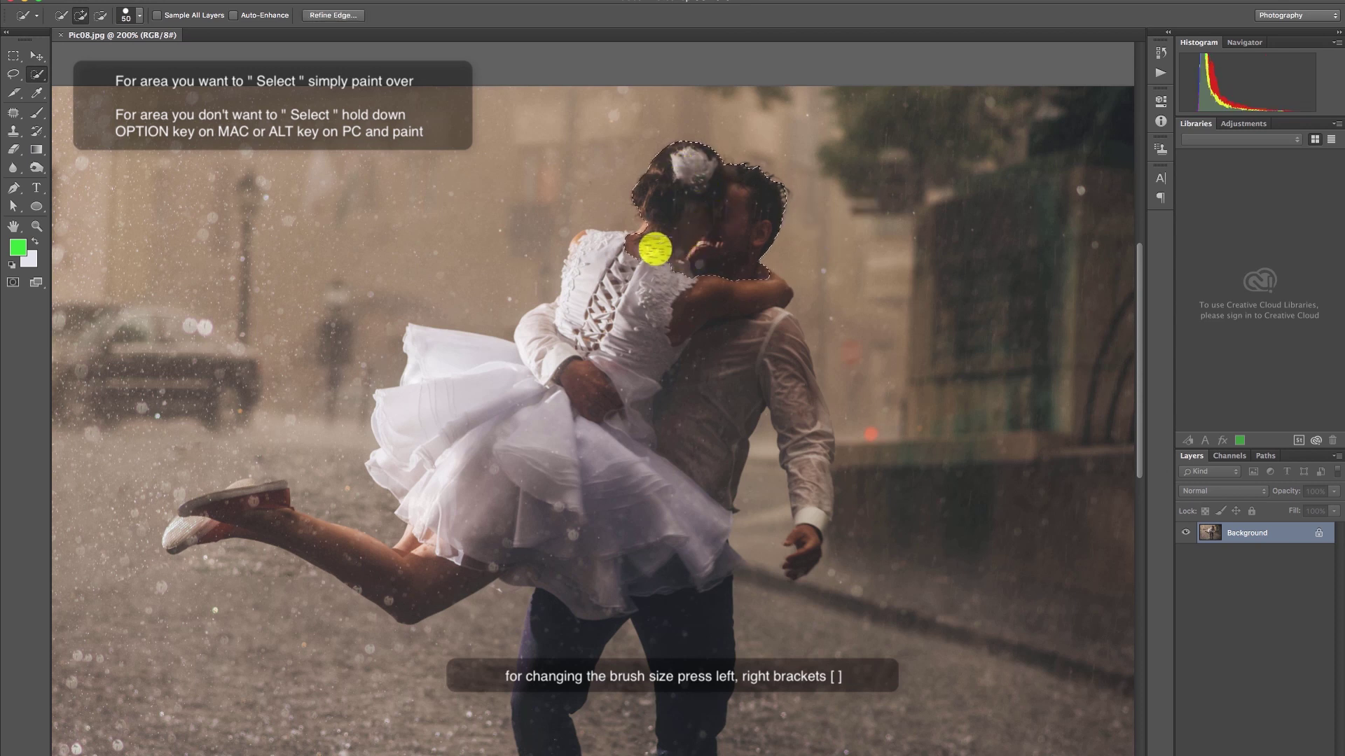
pyautogui.click(654, 243)
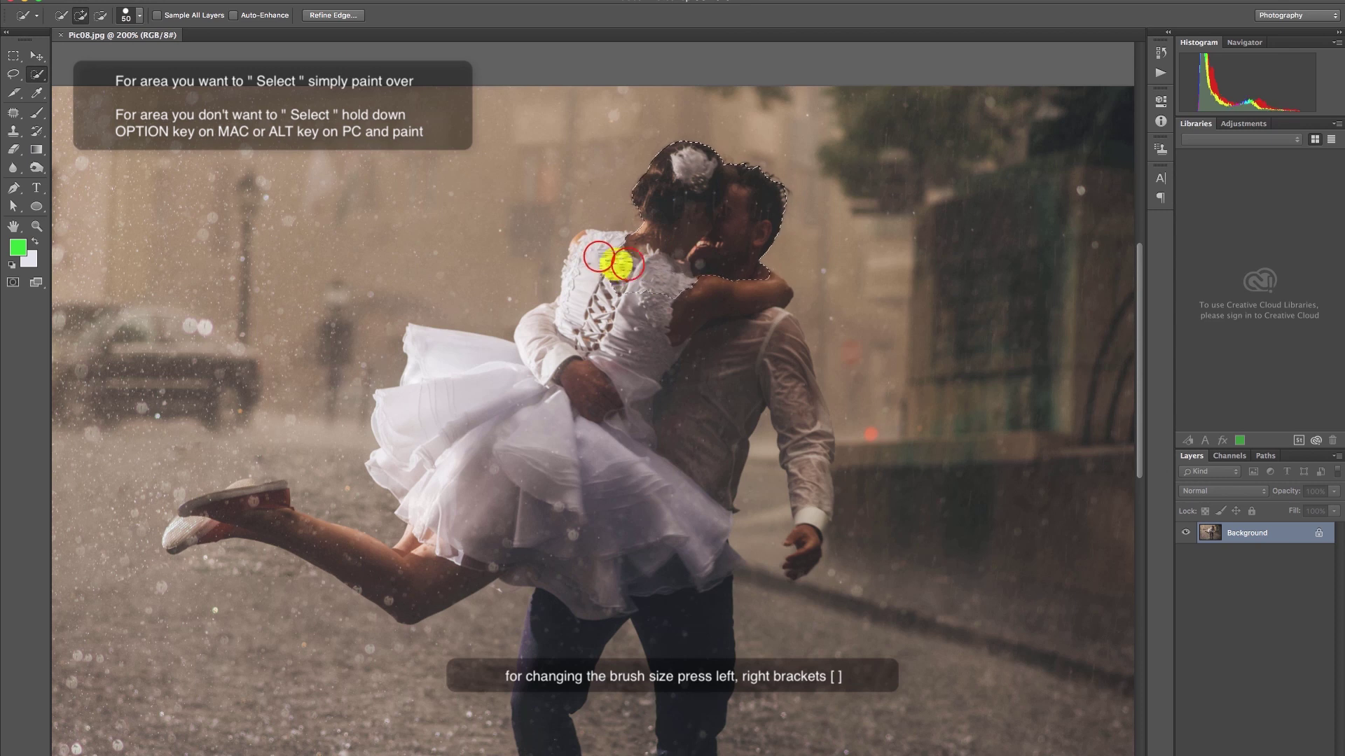
pyautogui.moveTo(598, 257); pyautogui.dragTo(592, 255)
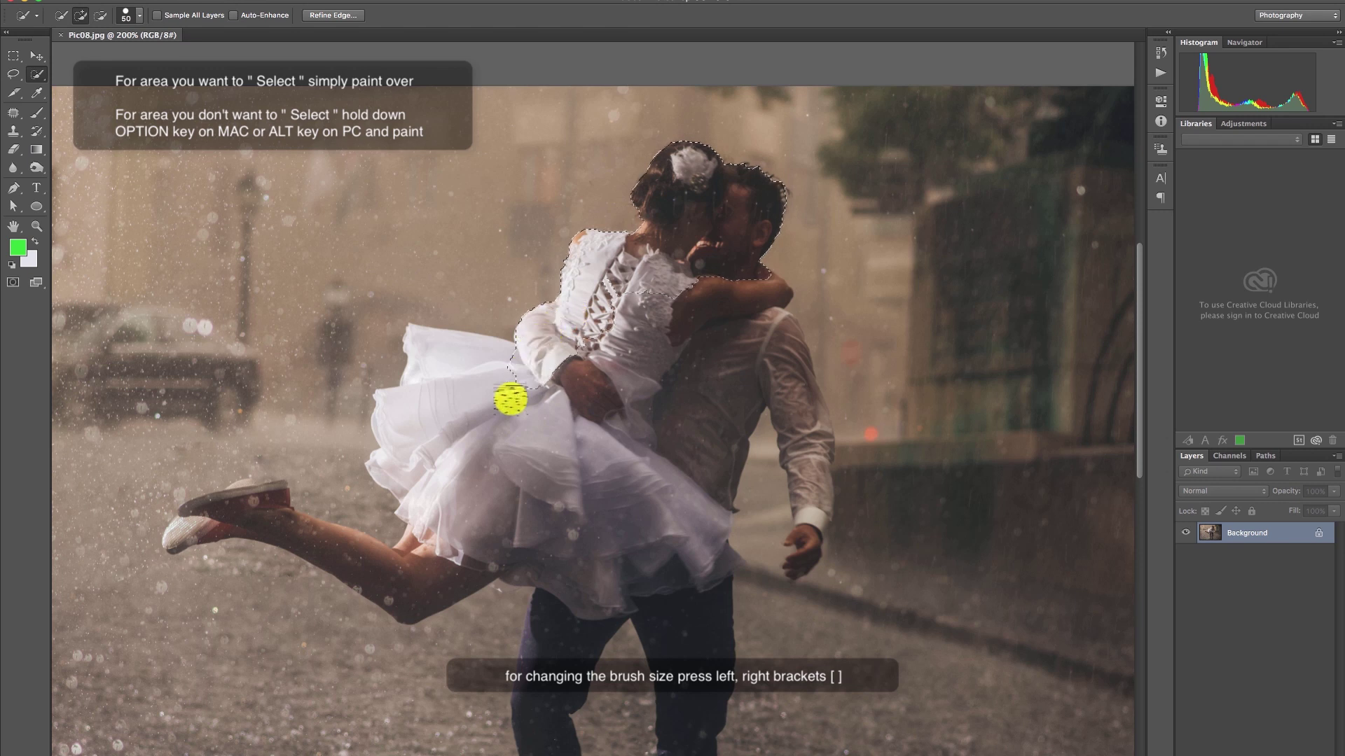
pyautogui.moveTo(501, 416); pyautogui.dragTo(508, 418)
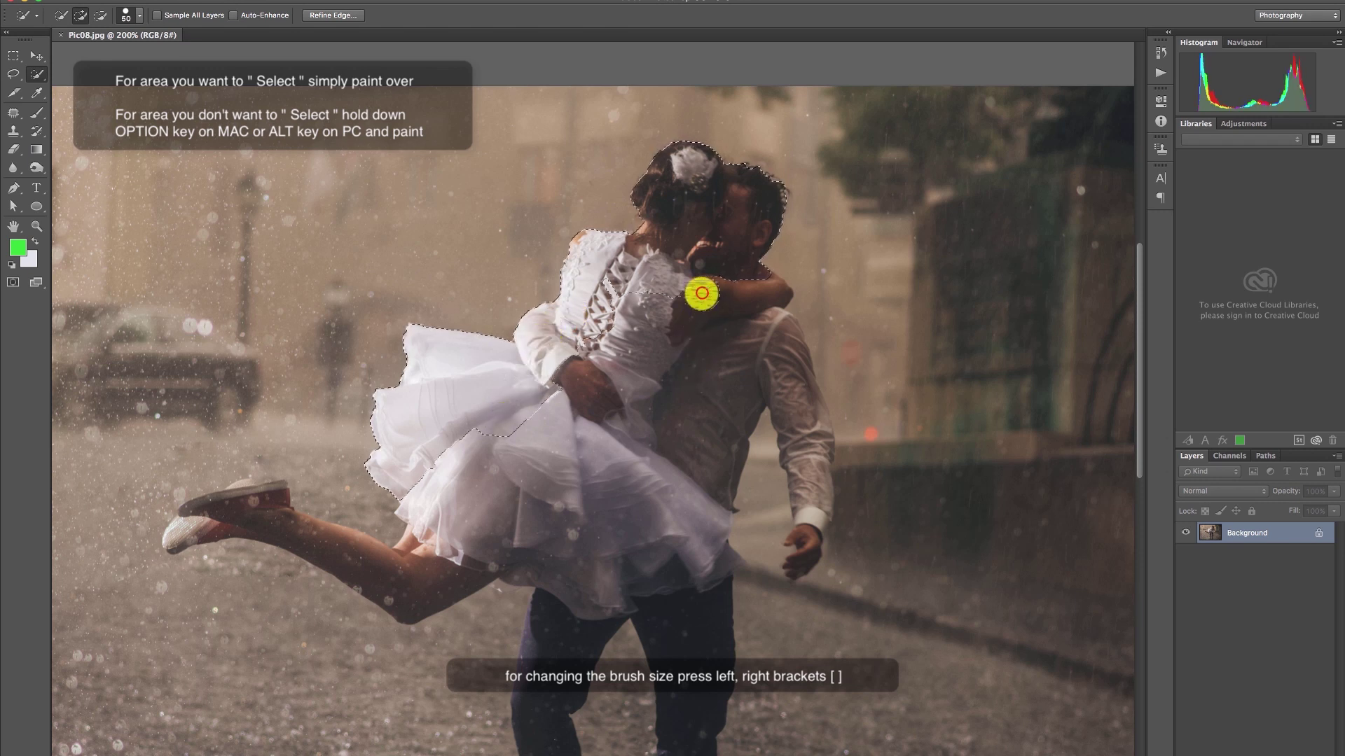
# Add the man's torso and the woman's raised leg and shoes to the selection
pyautogui.moveTo(460, 553); pyautogui.dragTo(520, 521)
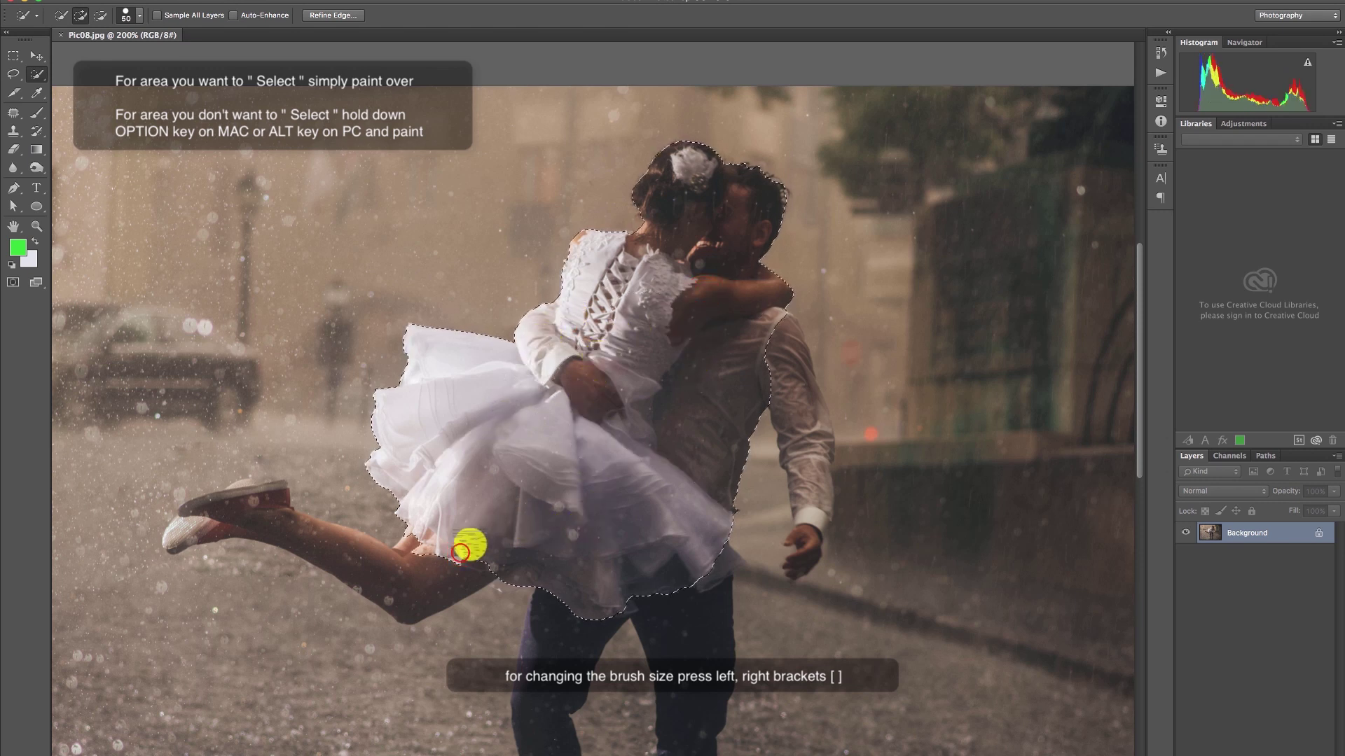
pyautogui.moveTo(371, 569); pyautogui.dragTo(403, 572)
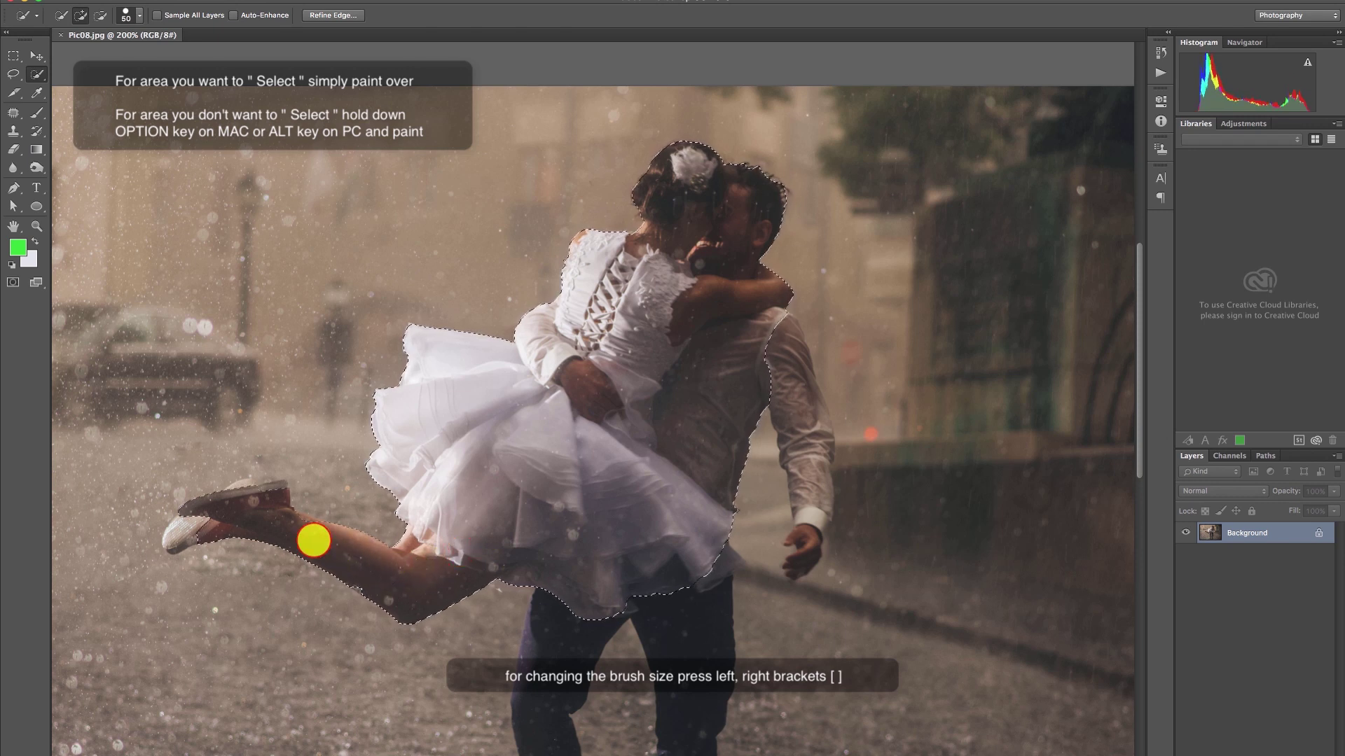
pyautogui.moveTo(303, 540)
pyautogui.mouseDown()
pyautogui.moveTo(241, 519)
pyautogui.moveTo(246, 500)
pyautogui.mouseUp()
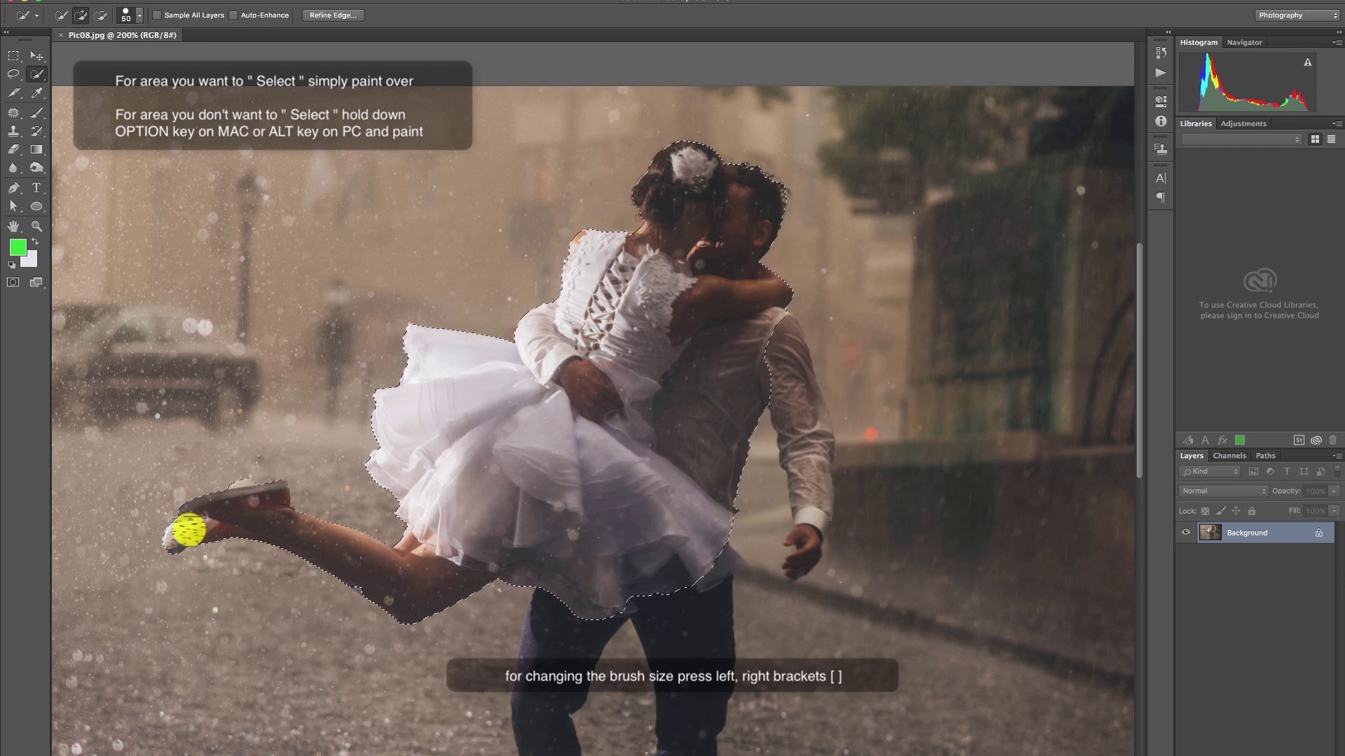
# Reduce the selection brush to size 30 and add the man's hanging arm and the leg below it to the selection
pyautogui.moveTo(720, 473)
pyautogui.mouseDown()
pyautogui.moveTo(731, 482)
pyautogui.moveTo(597, 362)
pyautogui.moveTo(658, 225)
pyautogui.moveTo(687, 325)
pyautogui.moveTo(684, 423)
pyautogui.moveTo(698, 348)
pyautogui.mouseUp()
pyautogui.press('[')
pyautogui.press('[')
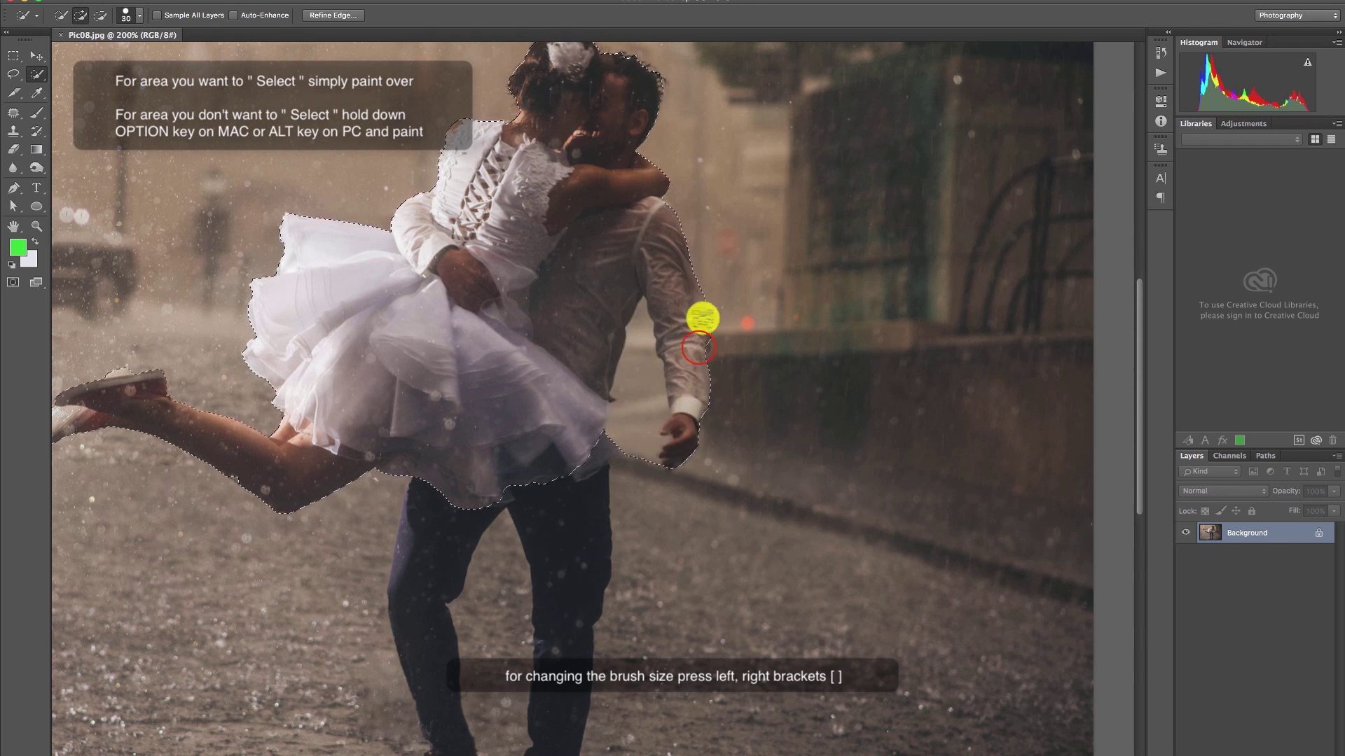
pyautogui.moveTo(561, 471)
pyautogui.mouseDown()
pyautogui.moveTo(572, 353)
pyautogui.moveTo(561, 532)
pyautogui.moveTo(576, 519)
pyautogui.mouseUp()
pyautogui.click(723, 564)
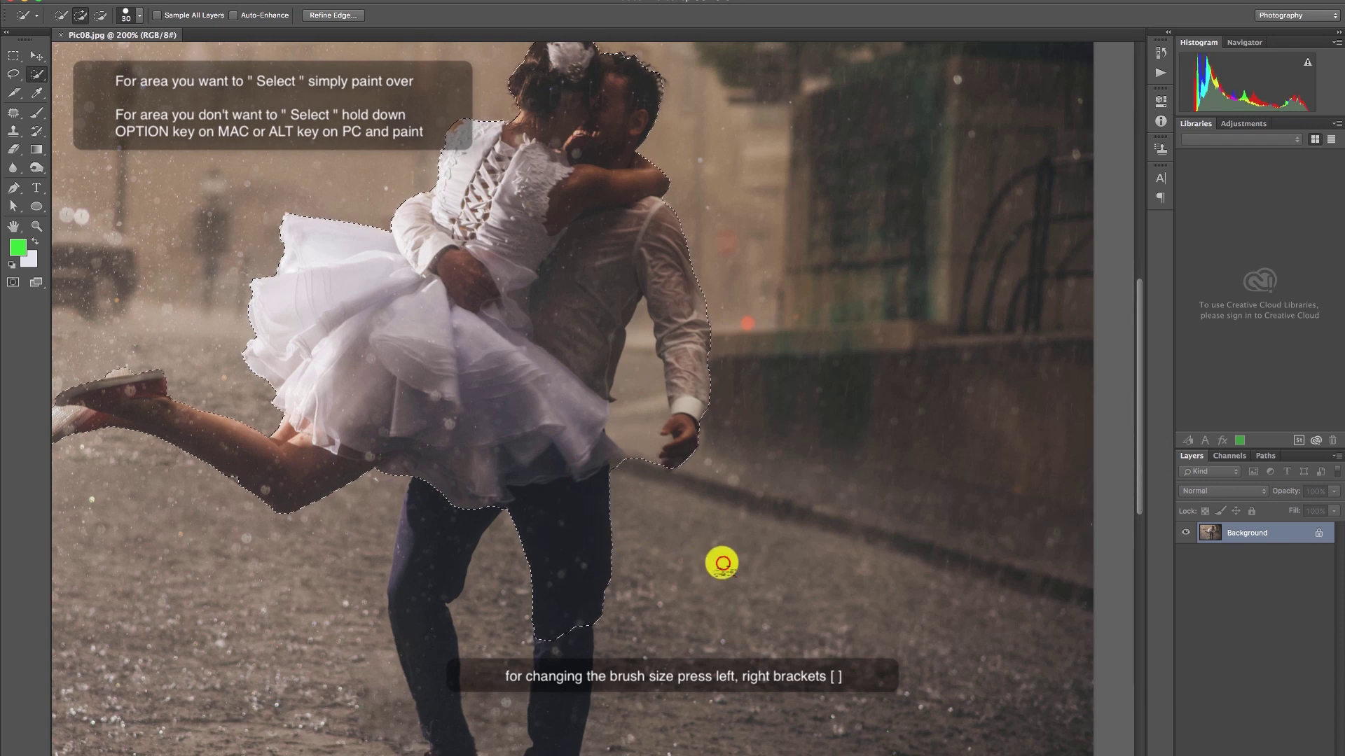
pyautogui.moveTo(723, 564); pyautogui.dragTo(810, 375)
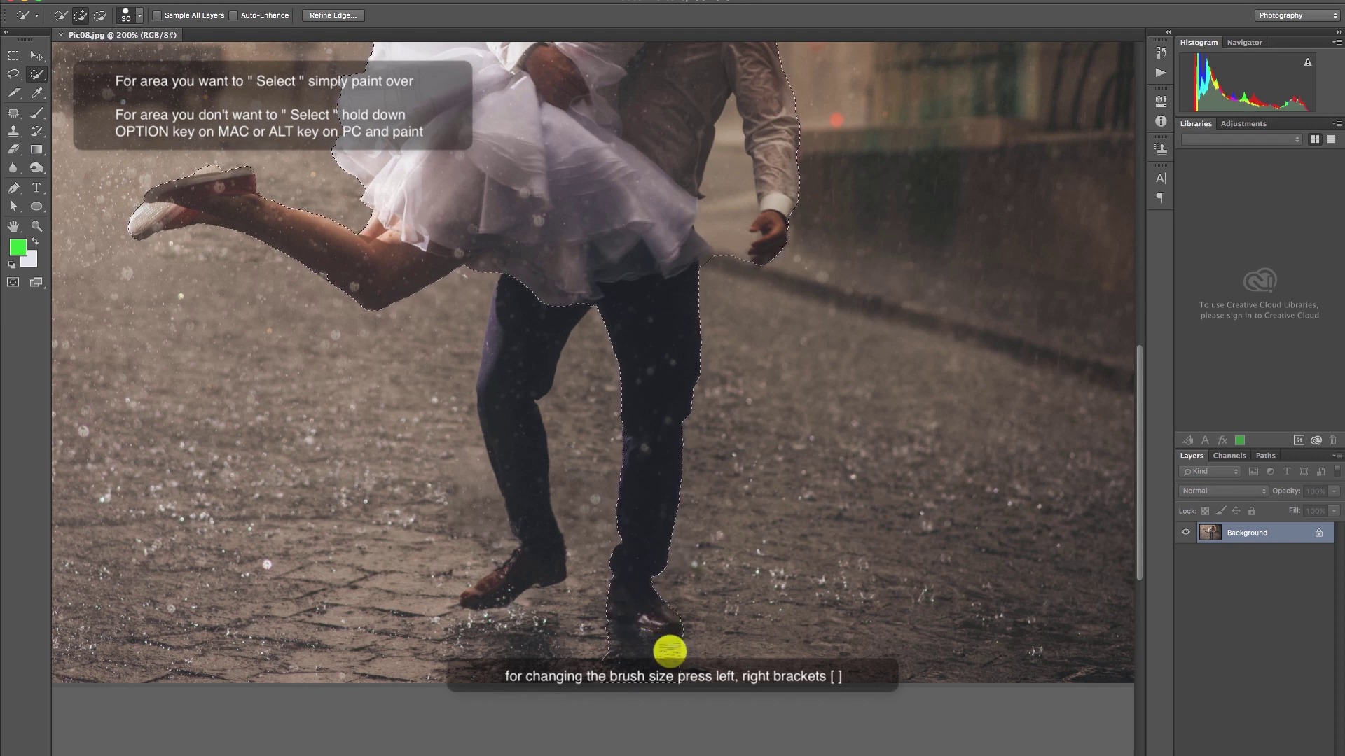
# Clean up the selection around the man's selected shoe and add his other leg and shoe, subtracting any excess ground
pyautogui.press('alt')
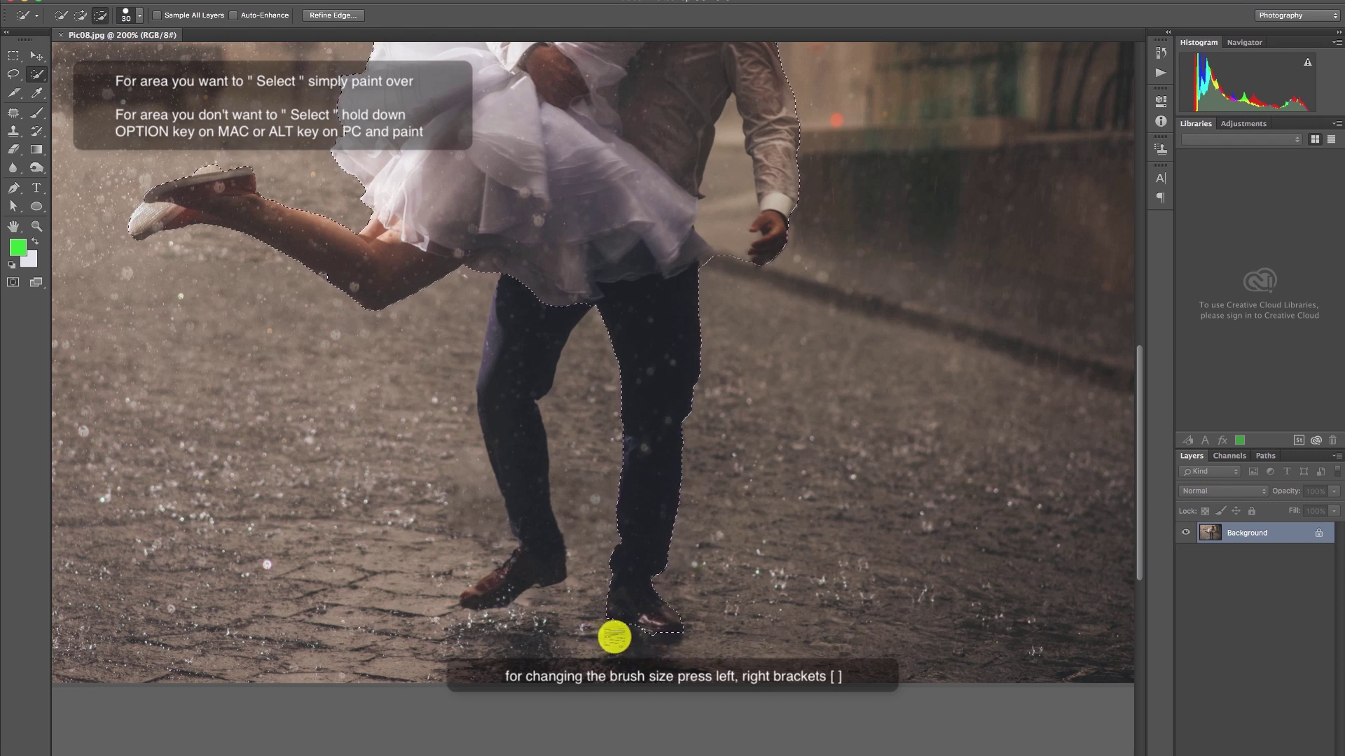
pyautogui.press('alt')
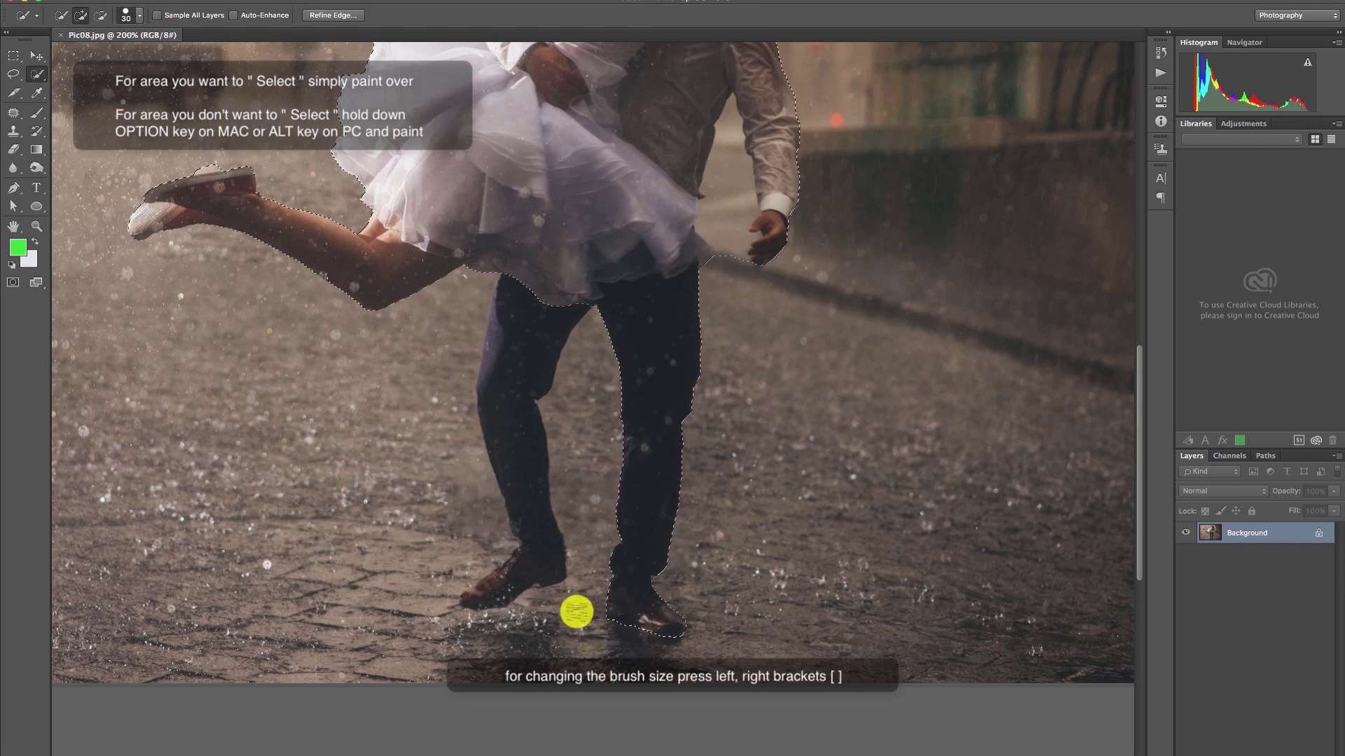
pyautogui.moveTo(510, 365)
pyautogui.mouseDown()
pyautogui.moveTo(487, 598)
pyautogui.moveTo(459, 585)
pyautogui.moveTo(468, 571)
pyautogui.moveTo(460, 596)
pyautogui.mouseUp()
pyautogui.press('alt')
pyautogui.press('alt')
pyautogui.moveTo(562, 575)
pyautogui.mouseDown()
pyautogui.moveTo(579, 591)
pyautogui.moveTo(579, 448)
pyautogui.moveTo(585, 457)
pyautogui.moveTo(624, 222)
pyautogui.moveTo(580, 414)
pyautogui.moveTo(685, 449)
pyautogui.moveTo(687, 435)
pyautogui.moveTo(684, 475)
pyautogui.moveTo(673, 390)
pyautogui.moveTo(690, 502)
pyautogui.moveTo(669, 453)
pyautogui.moveTo(669, 464)
pyautogui.moveTo(648, 441)
pyautogui.moveTo(616, 453)
pyautogui.moveTo(562, 245)
pyautogui.moveTo(648, 399)
pyautogui.mouseUp()
pyautogui.press('h')
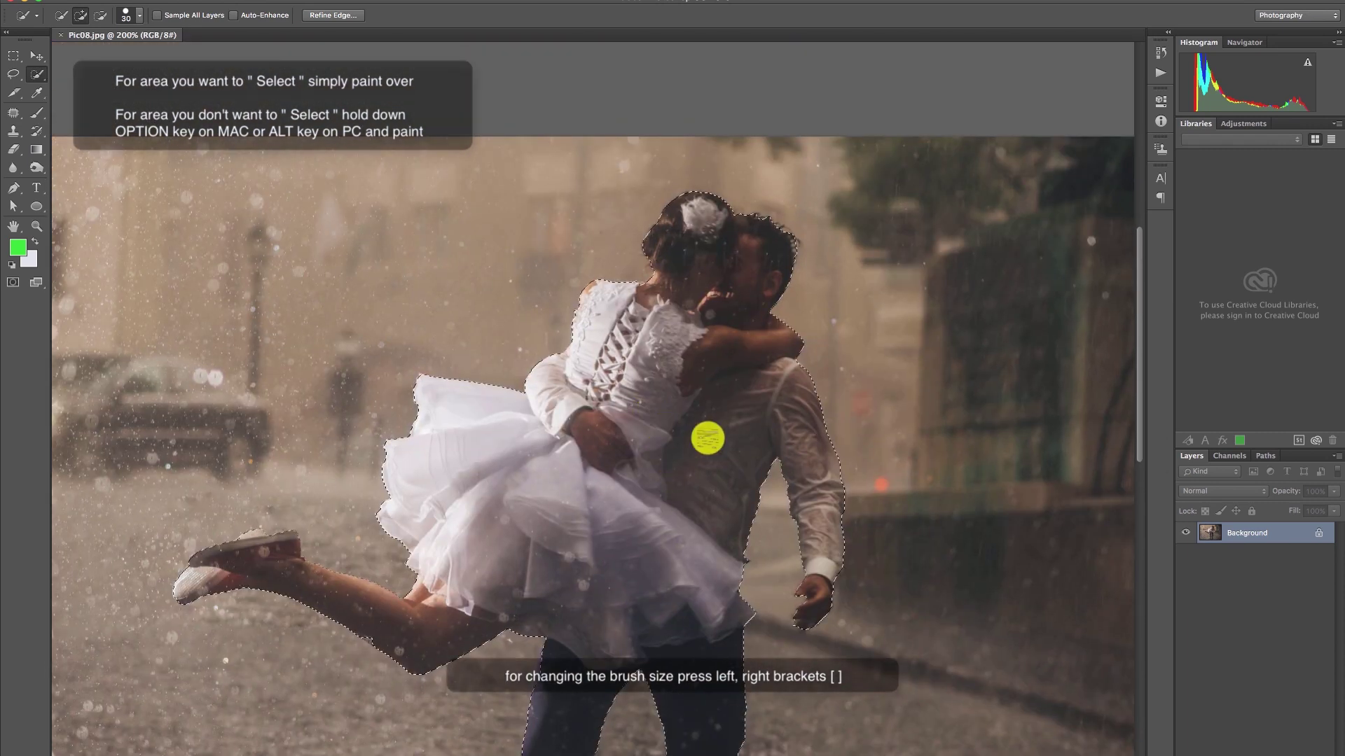
pyautogui.moveTo(873, 429); pyautogui.dragTo(851, 392)
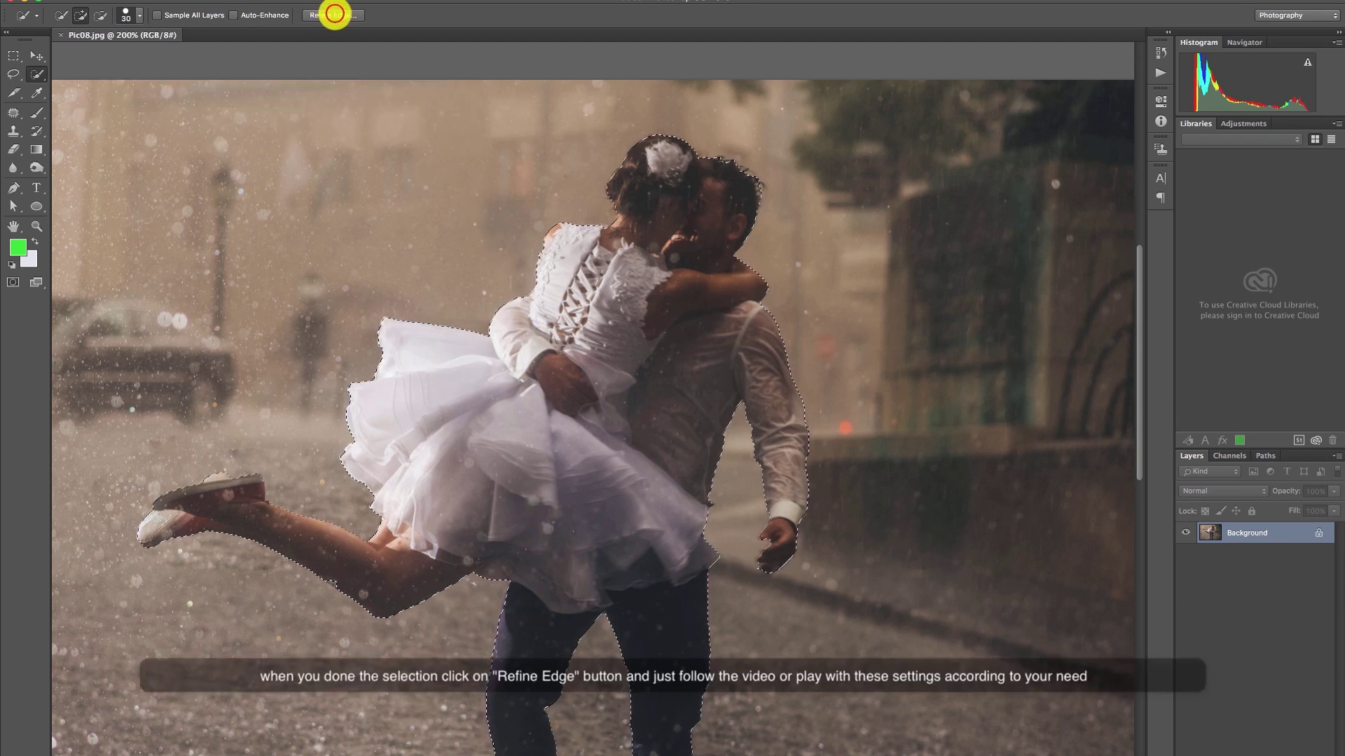
# Refine the selection edge with Smart Radius and a size 15 brush along the hair, outputting to a new layer with layer mask
pyautogui.click(334, 15)
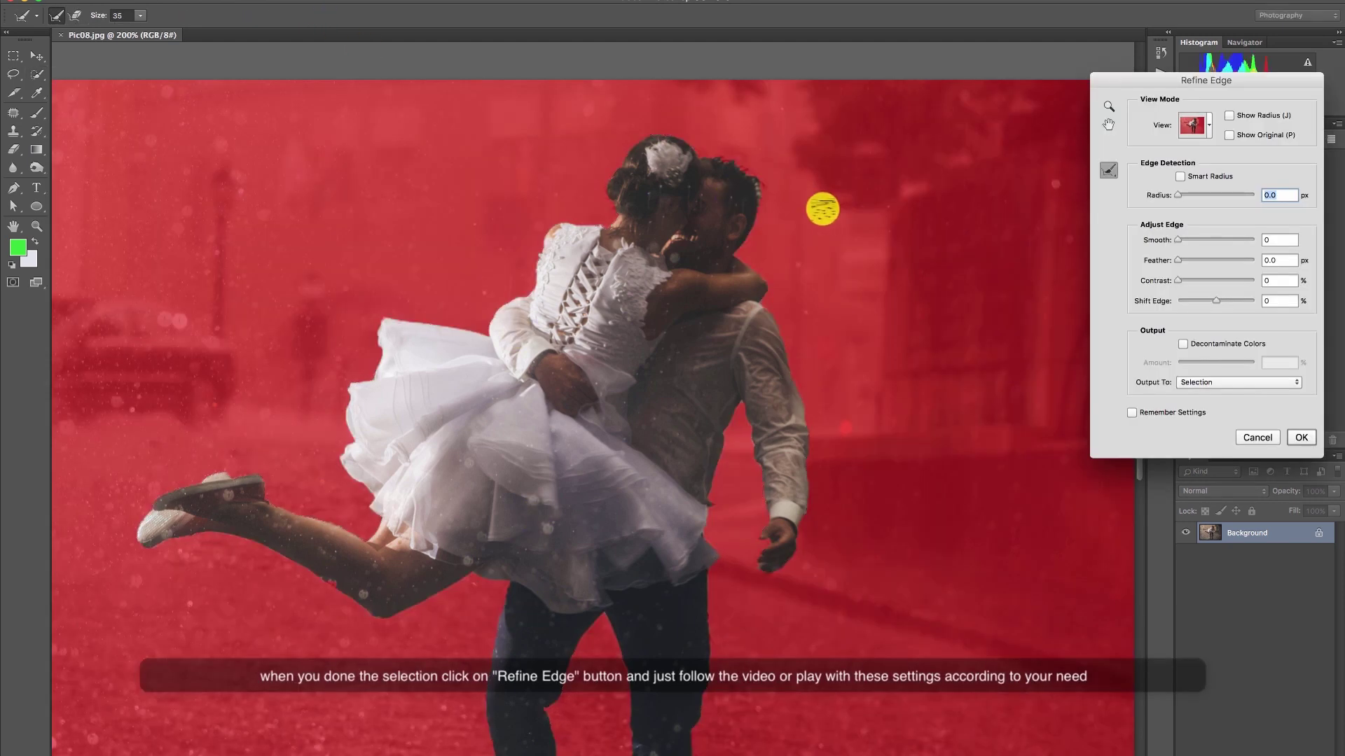
pyautogui.click(1180, 177)
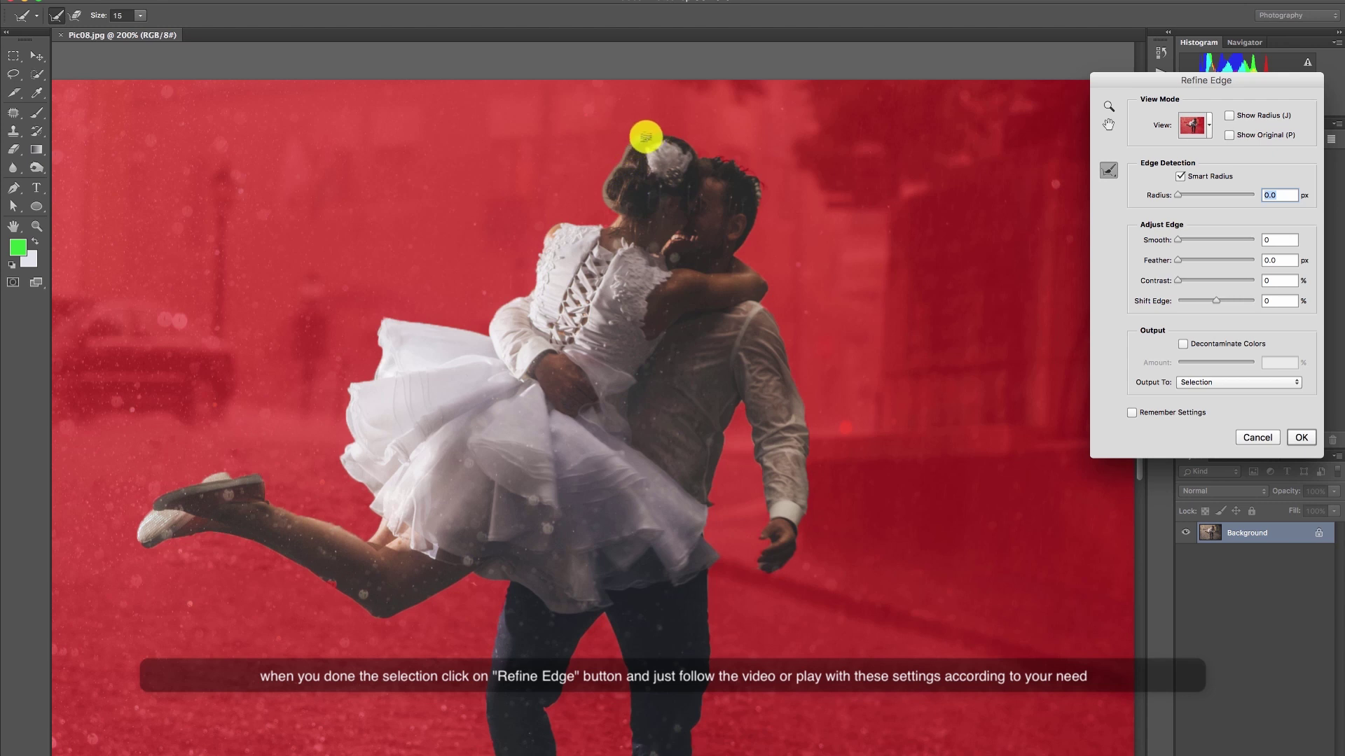
pyautogui.moveTo(645, 137)
pyautogui.mouseDown()
pyautogui.moveTo(734, 160)
pyautogui.moveTo(762, 187)
pyautogui.moveTo(755, 223)
pyautogui.mouseUp()
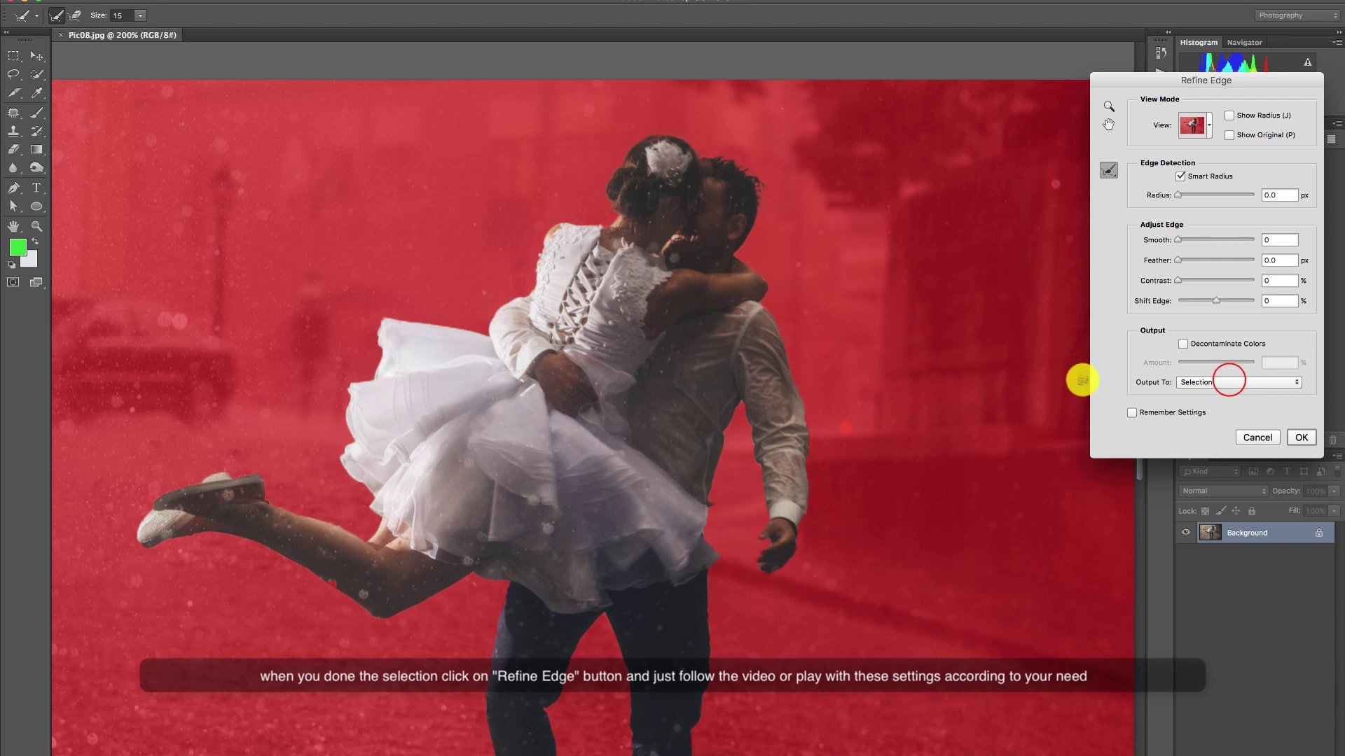
pyautogui.click(1229, 382)
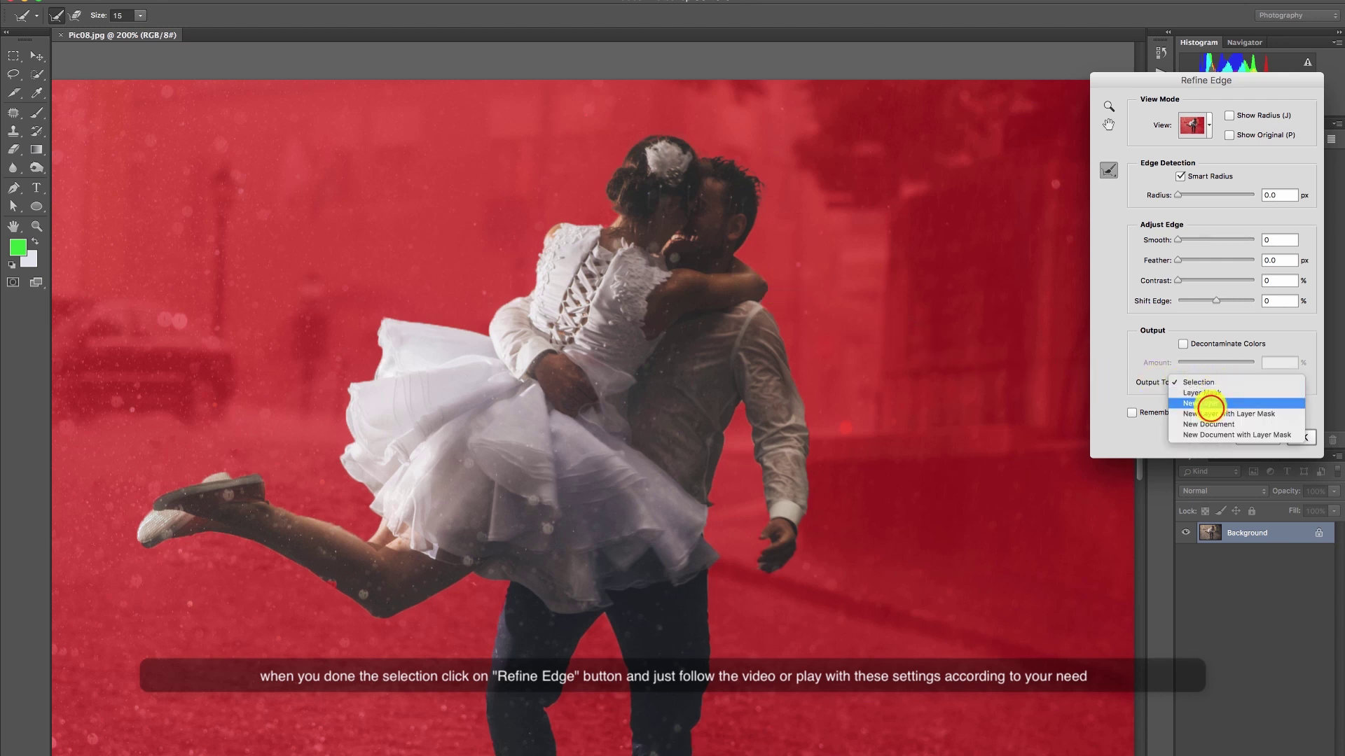
pyautogui.click(1211, 413)
pyautogui.click(1300, 437)
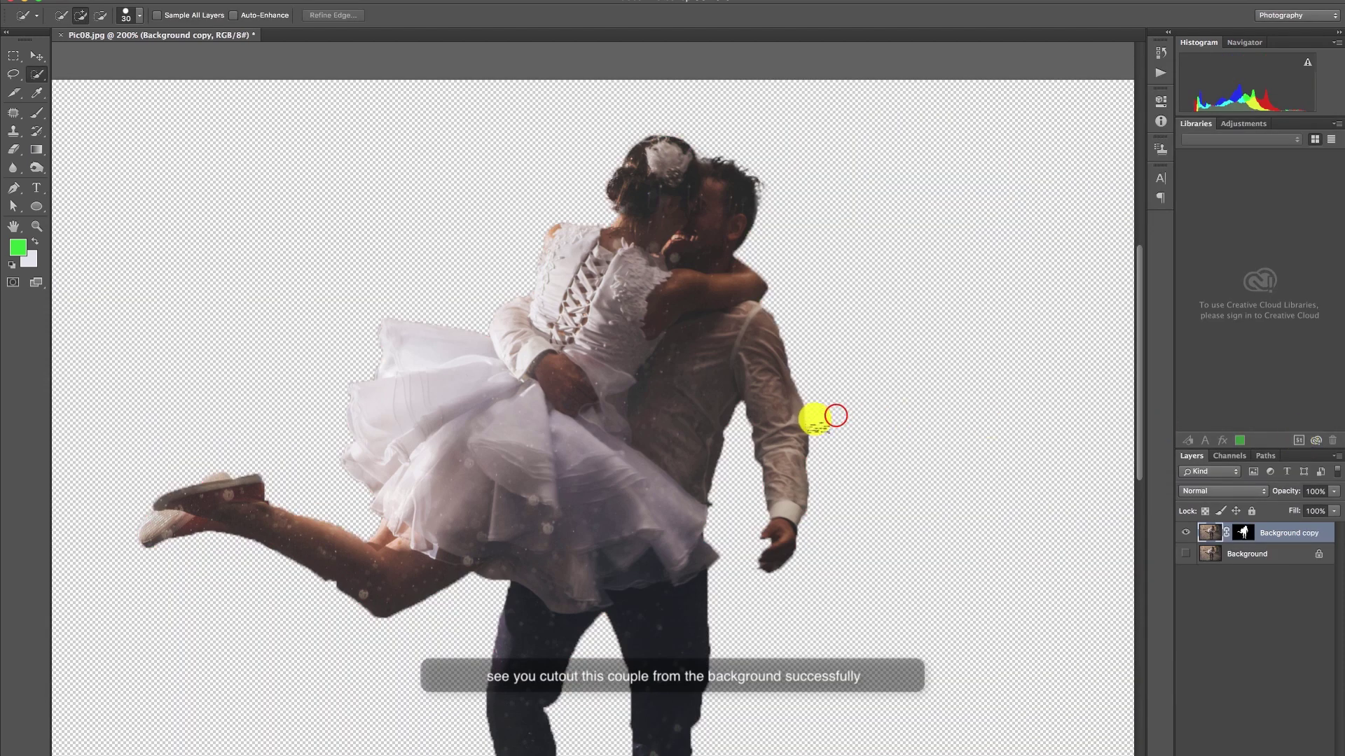
# Hide the Background copy layer and show the Background layer
pyautogui.moveTo(832, 369); pyautogui.dragTo(826, 307)
pyautogui.hotkey('ctrl', '1')
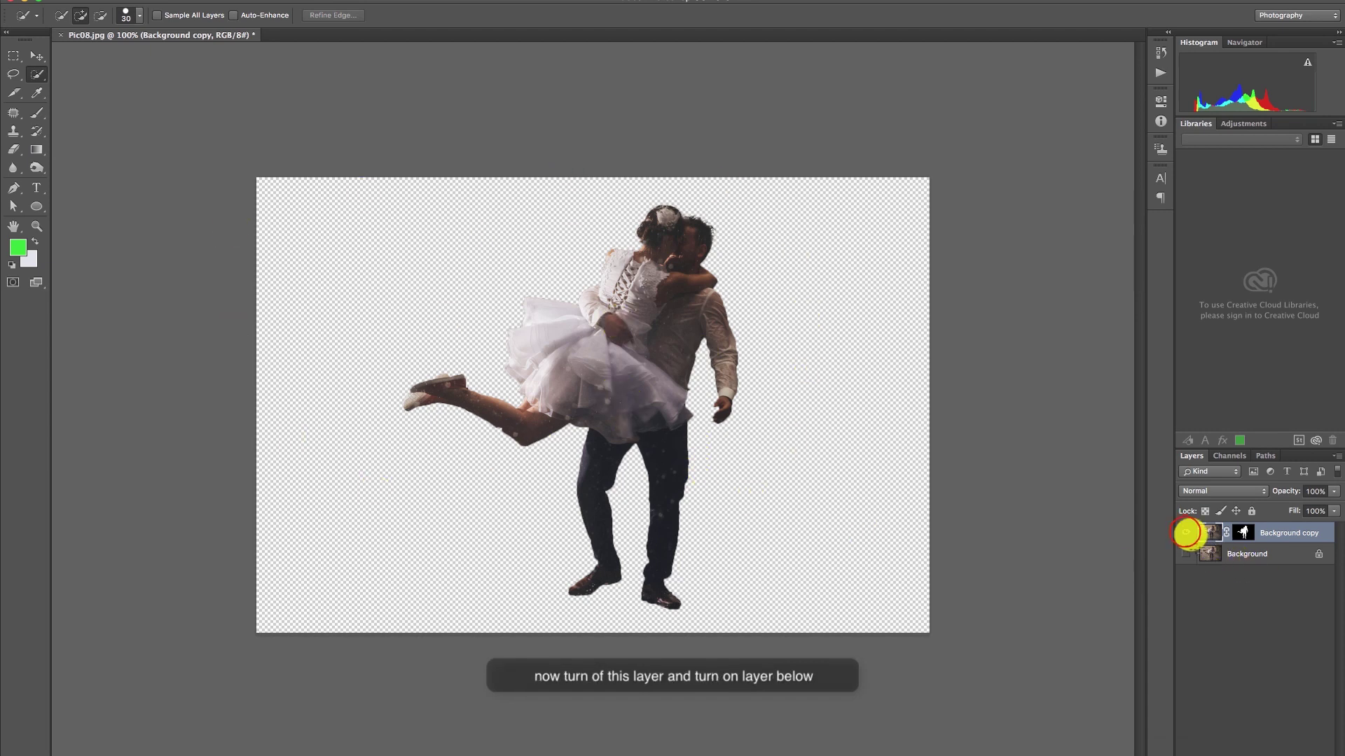
pyautogui.click(1185, 533)
pyautogui.click(1185, 553)
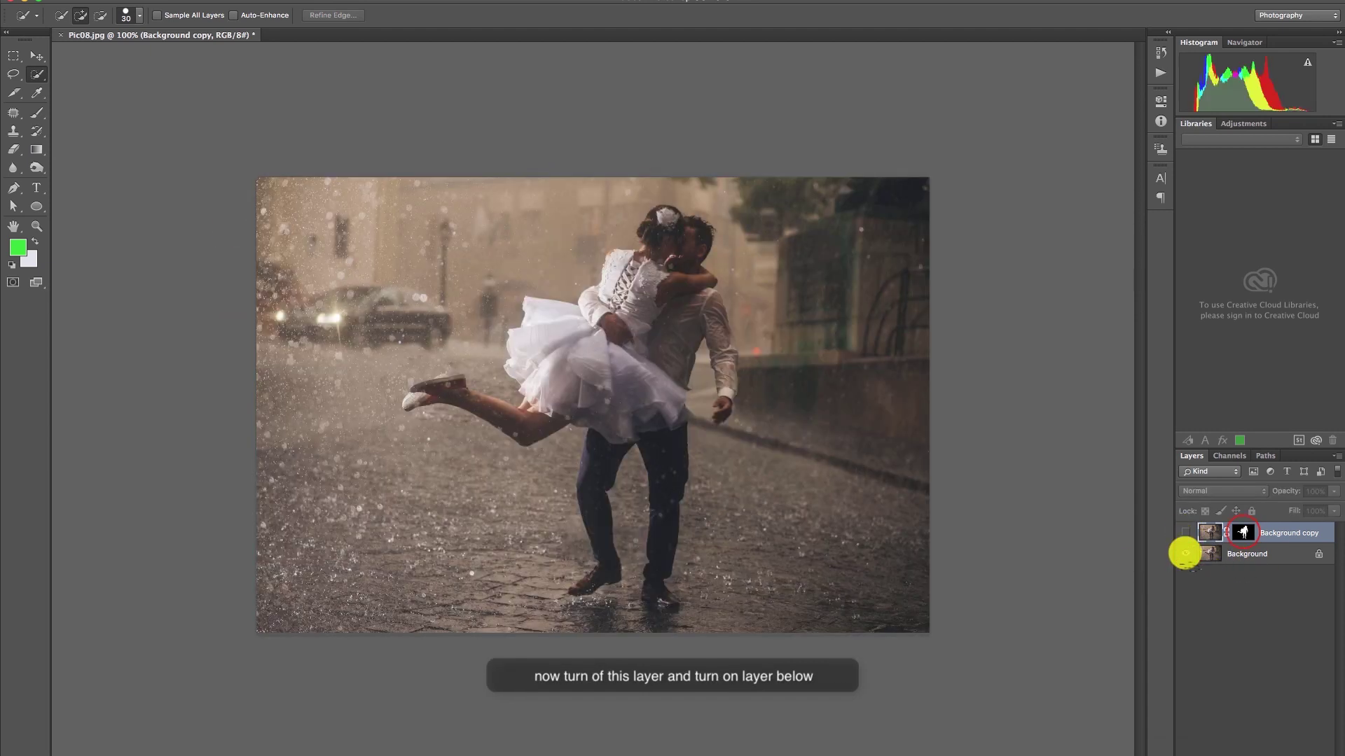
# Load the Background copy's layer mask as a selection and expand it by 10 pixels with the Background layer active
pyautogui.click(1243, 533)
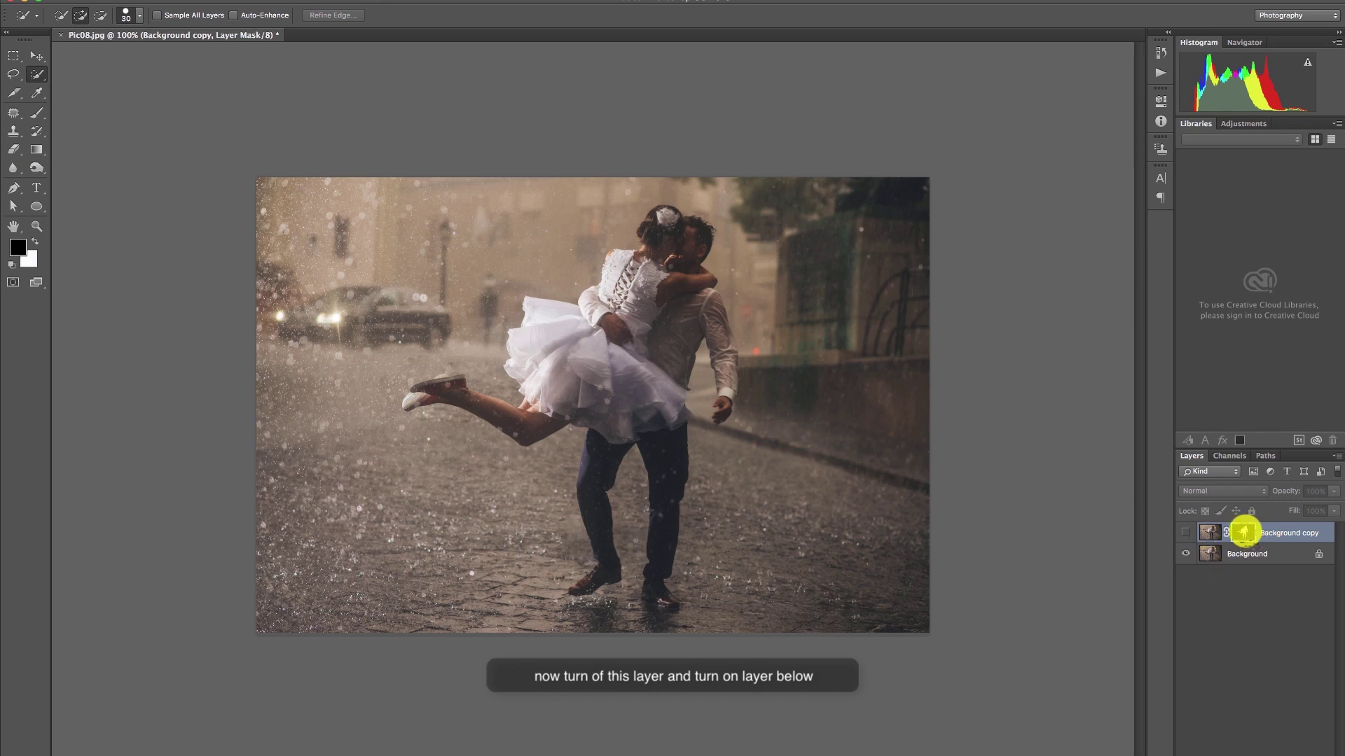
pyautogui.keyDown('super'); pyautogui.click(1242, 533); pyautogui.keyUp('super')
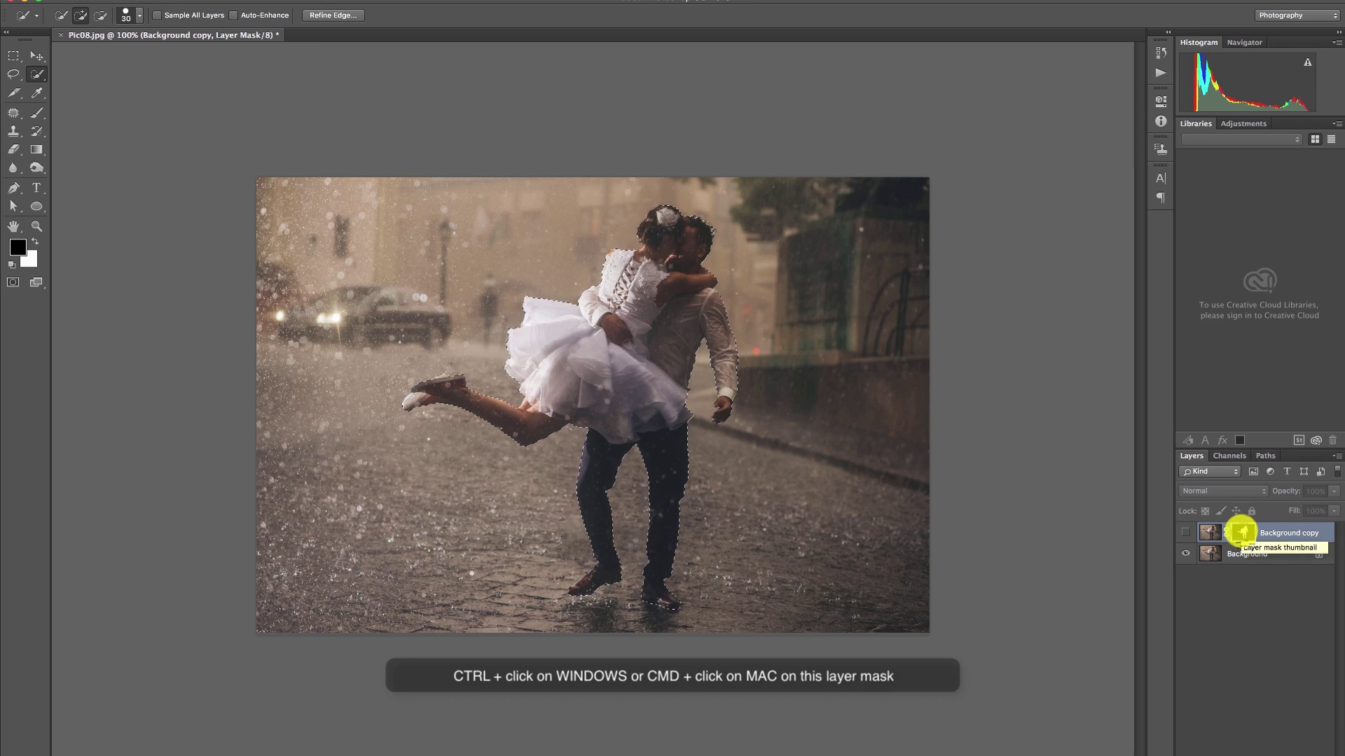
pyautogui.click(1248, 557)
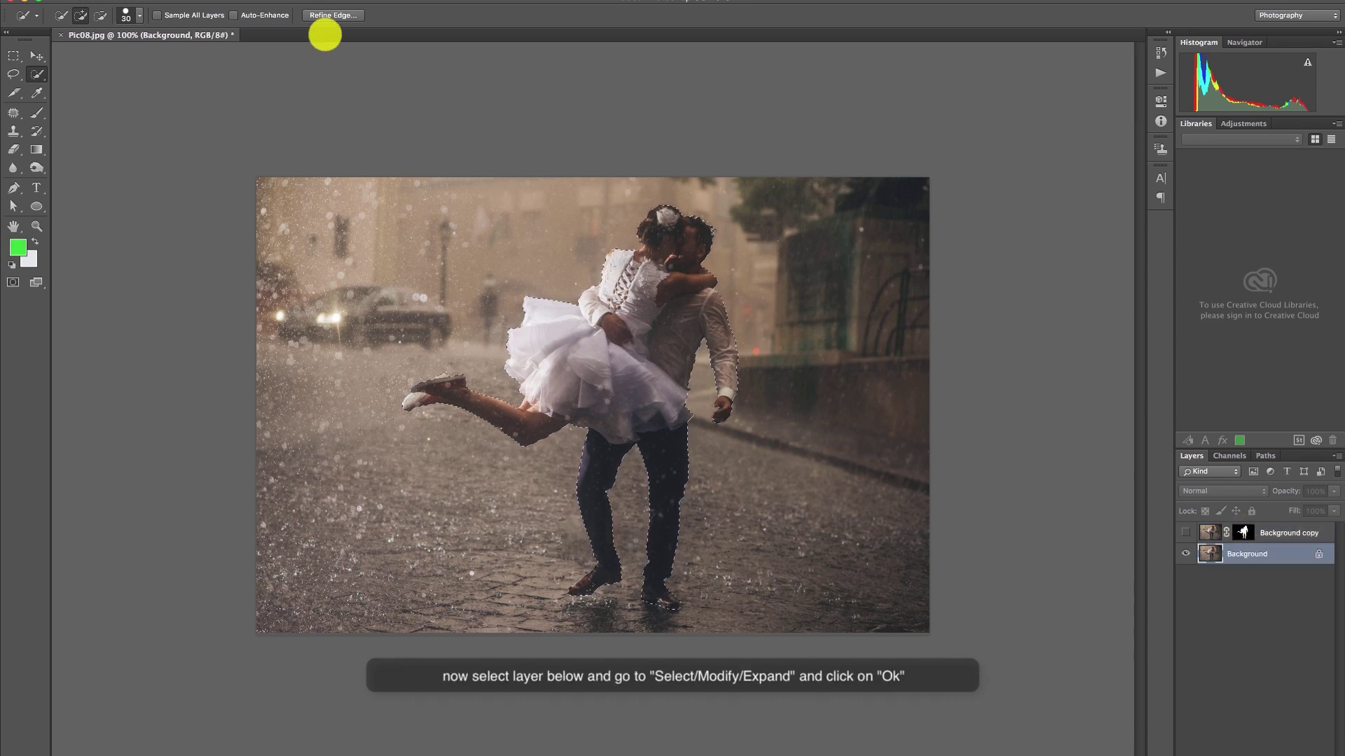
pyautogui.click(308, 1)
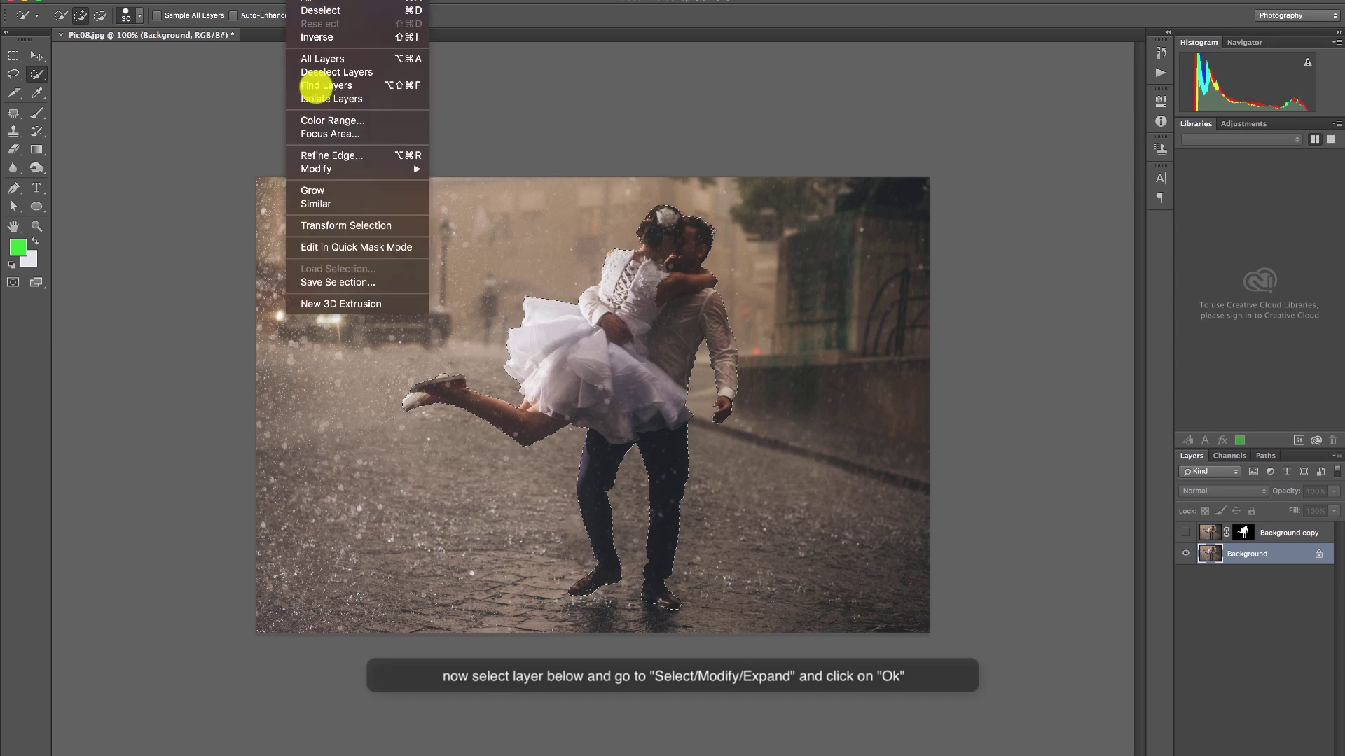
pyautogui.moveTo(318, 167)
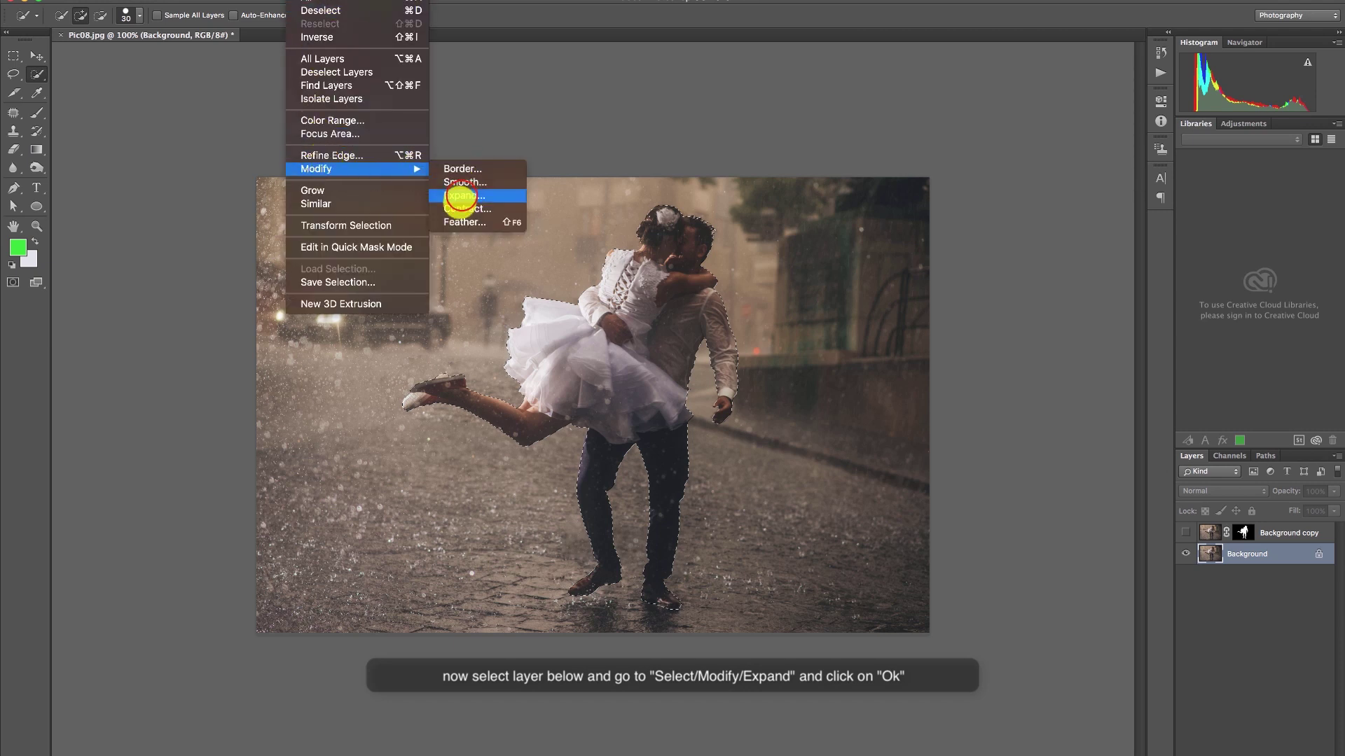
pyautogui.click(461, 195)
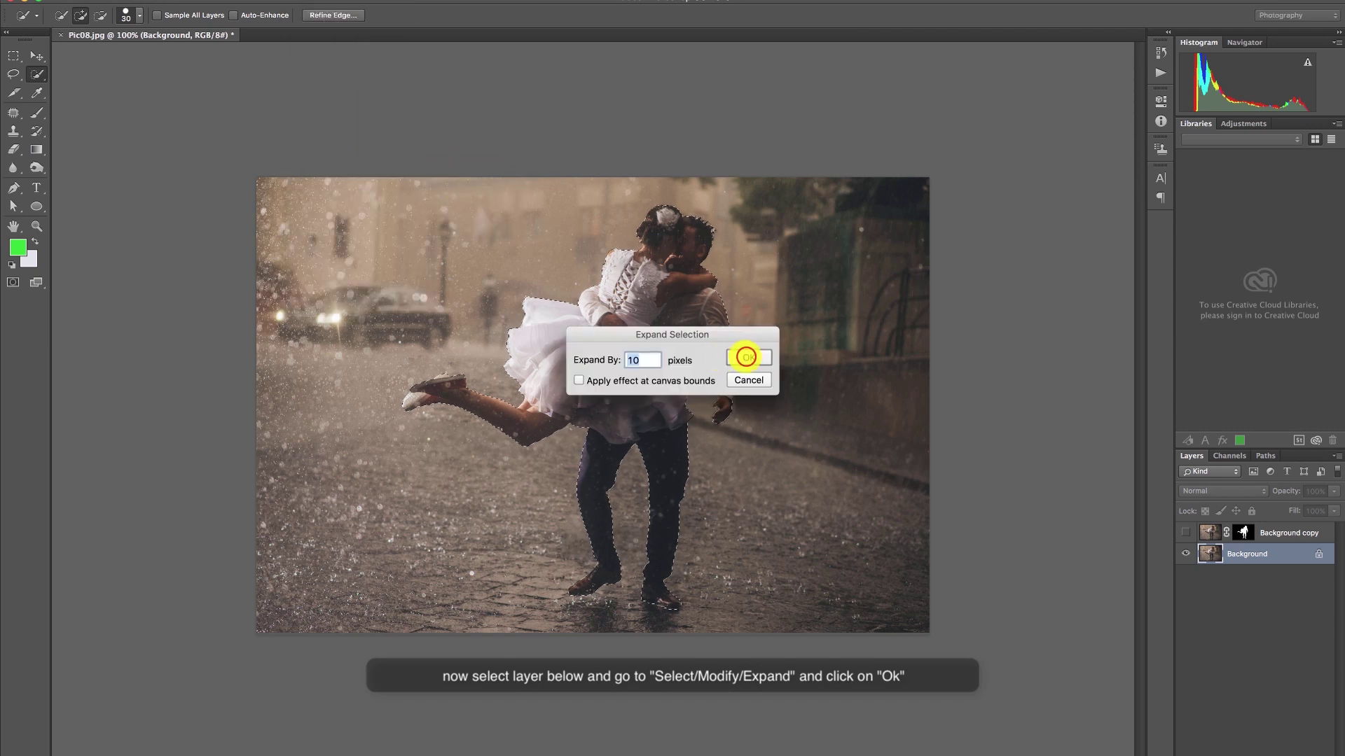
pyautogui.click(745, 339)
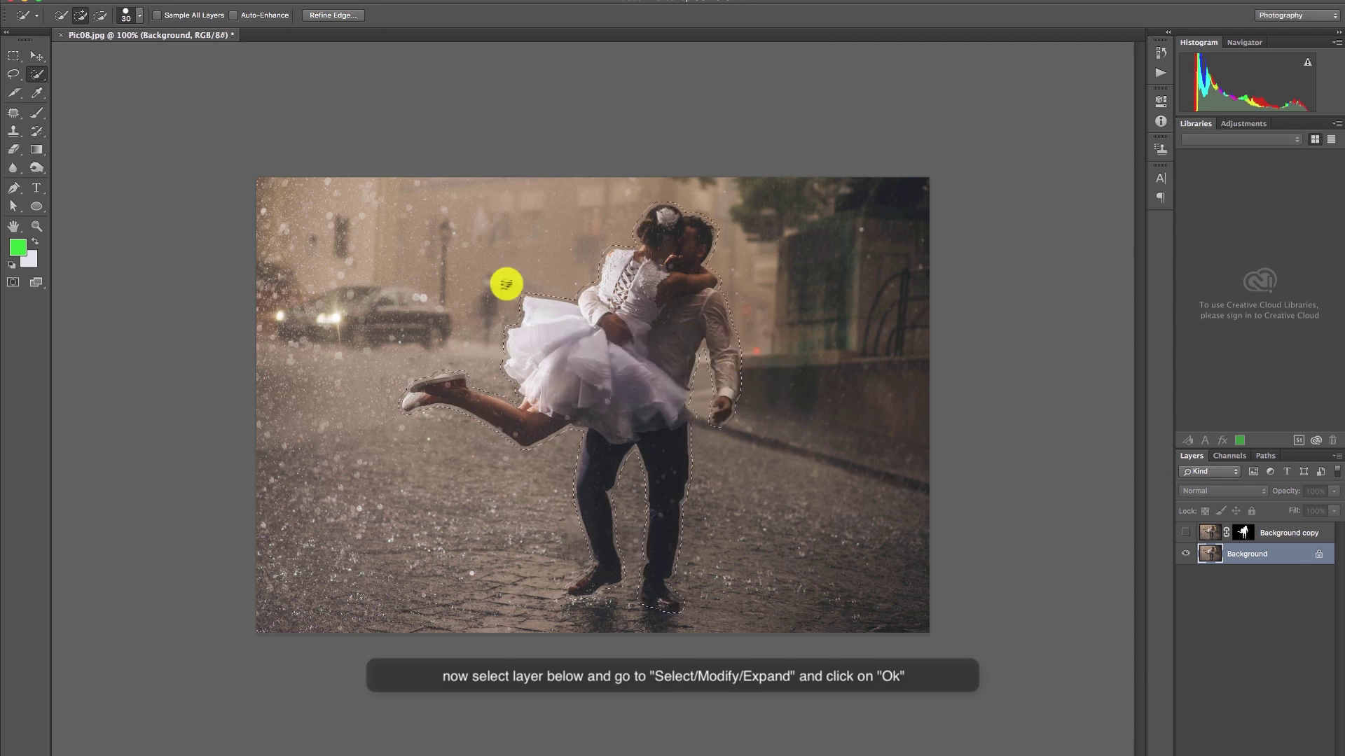
# Fill the expanded couple selection on the Background layer with Content-Aware, deselect it, and compare the result with the Background copy layer shown
pyautogui.click(159, 0)
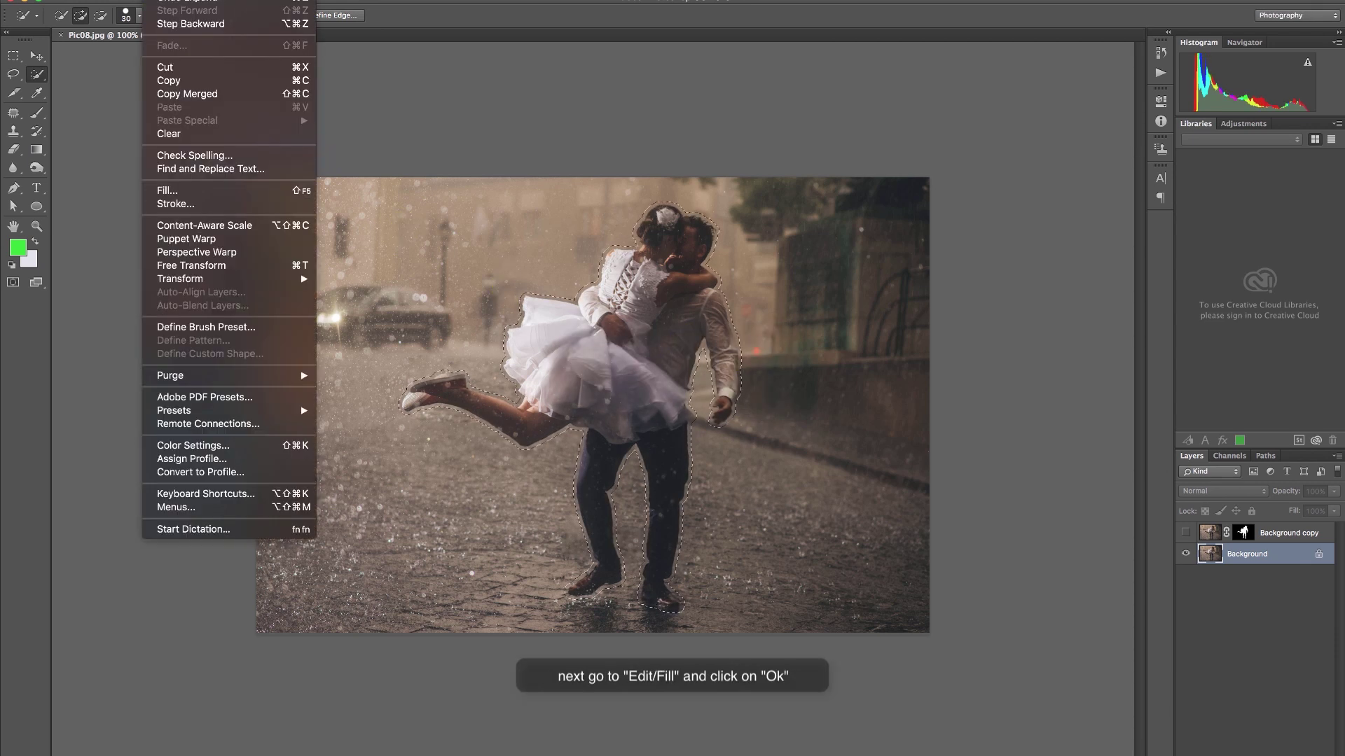
pyautogui.click(166, 188)
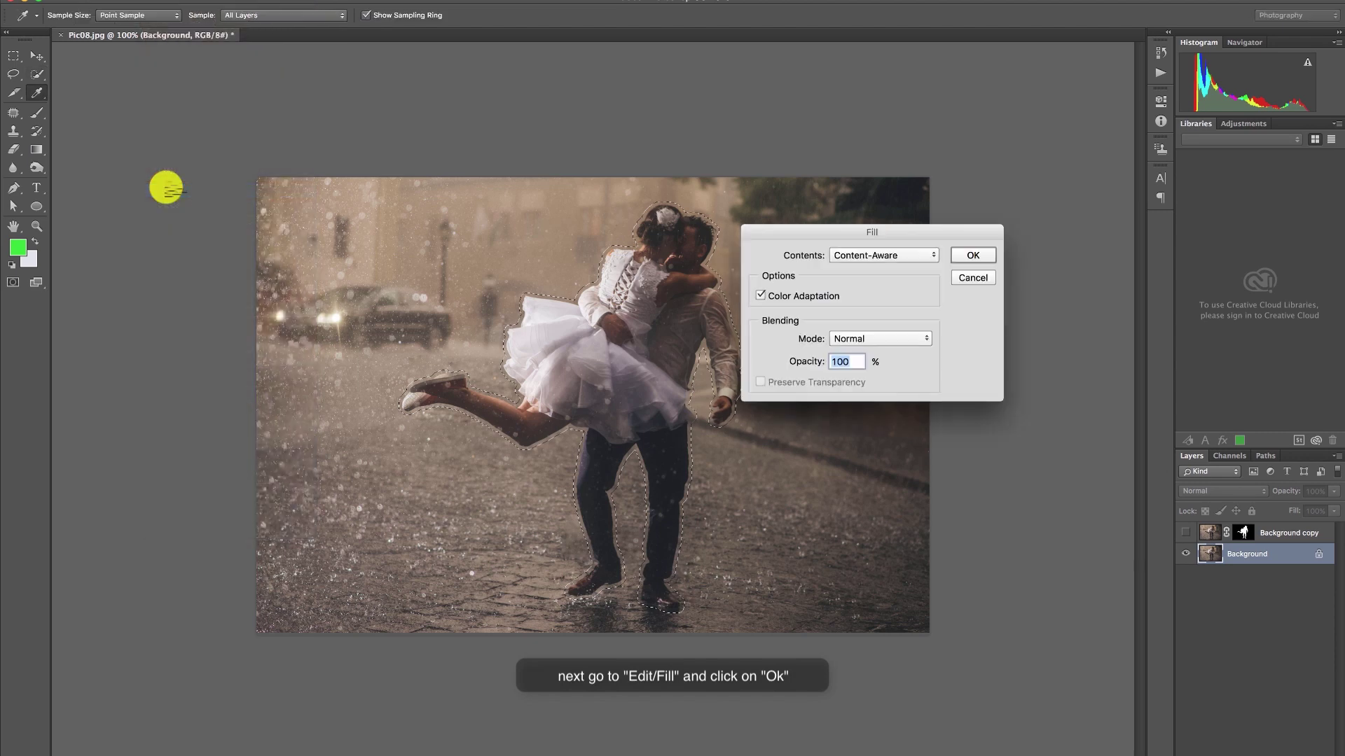
pyautogui.click(916, 253)
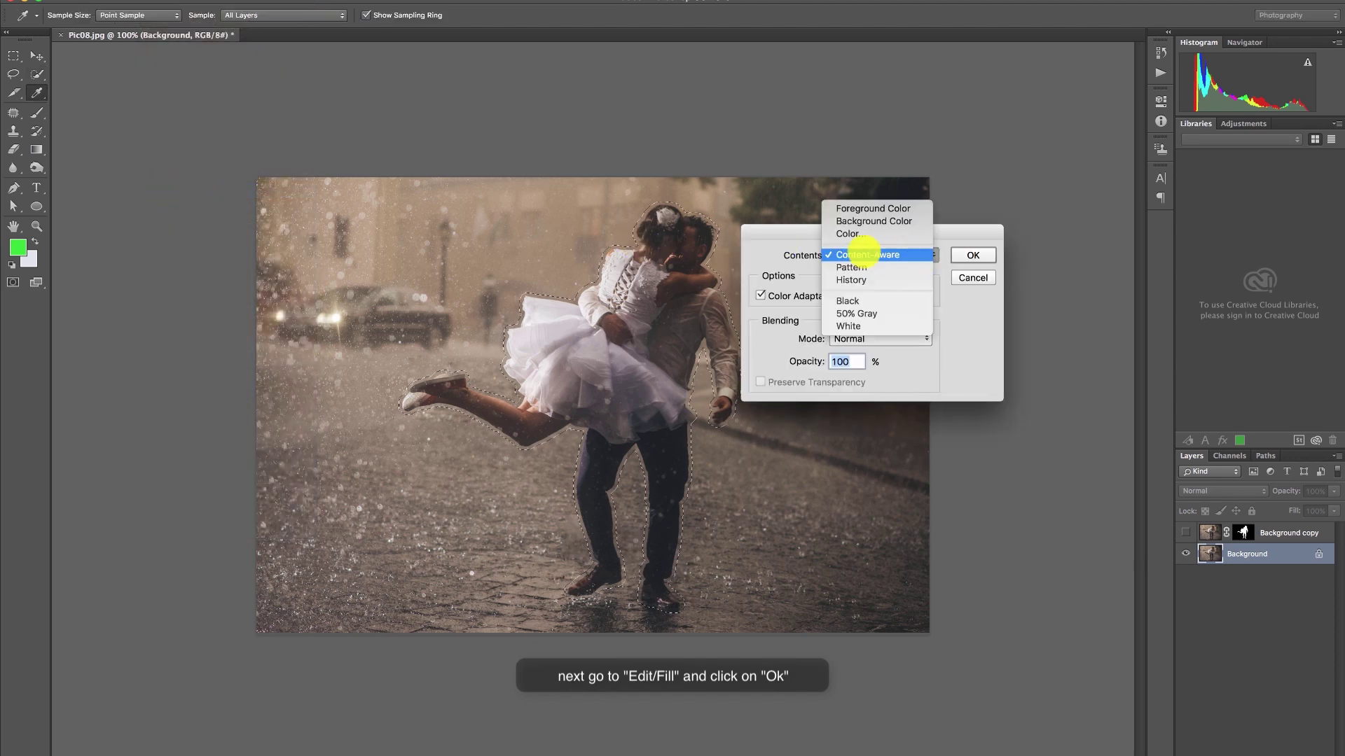
pyautogui.click(868, 254)
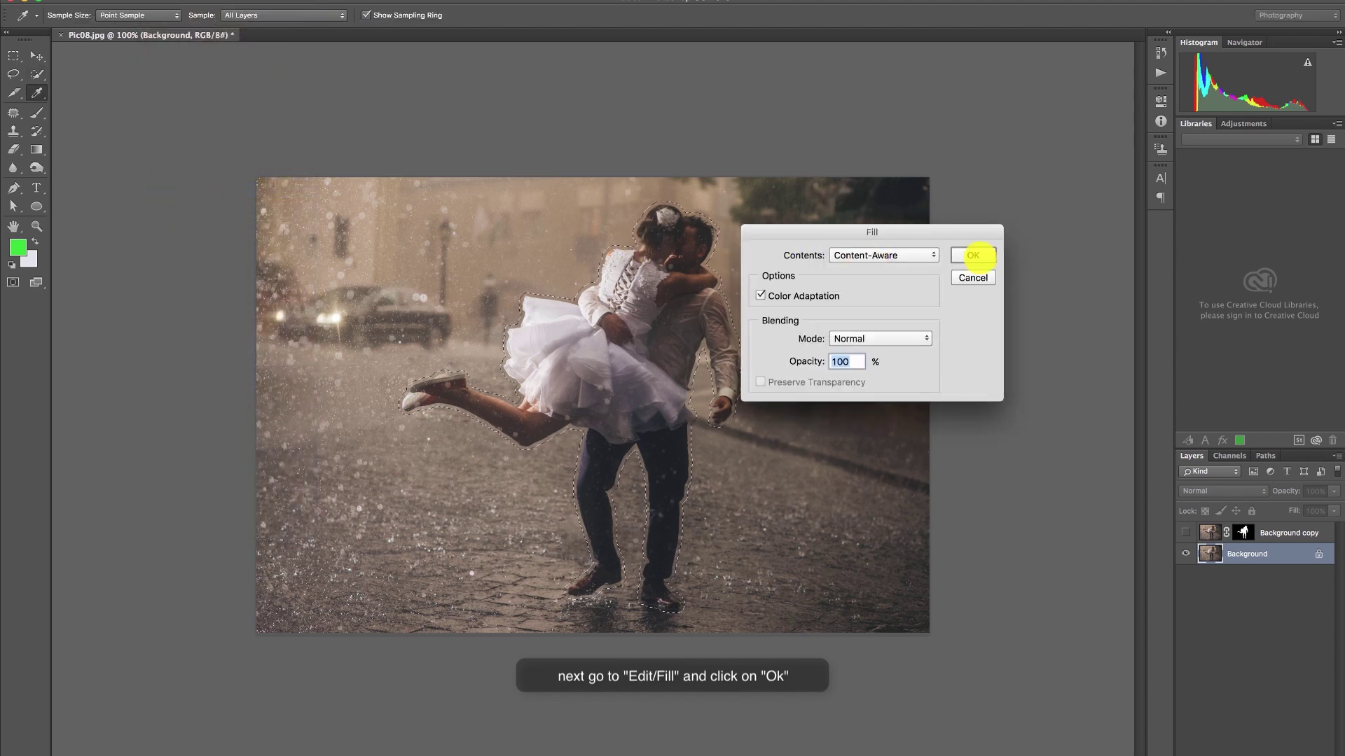
pyautogui.click(974, 256)
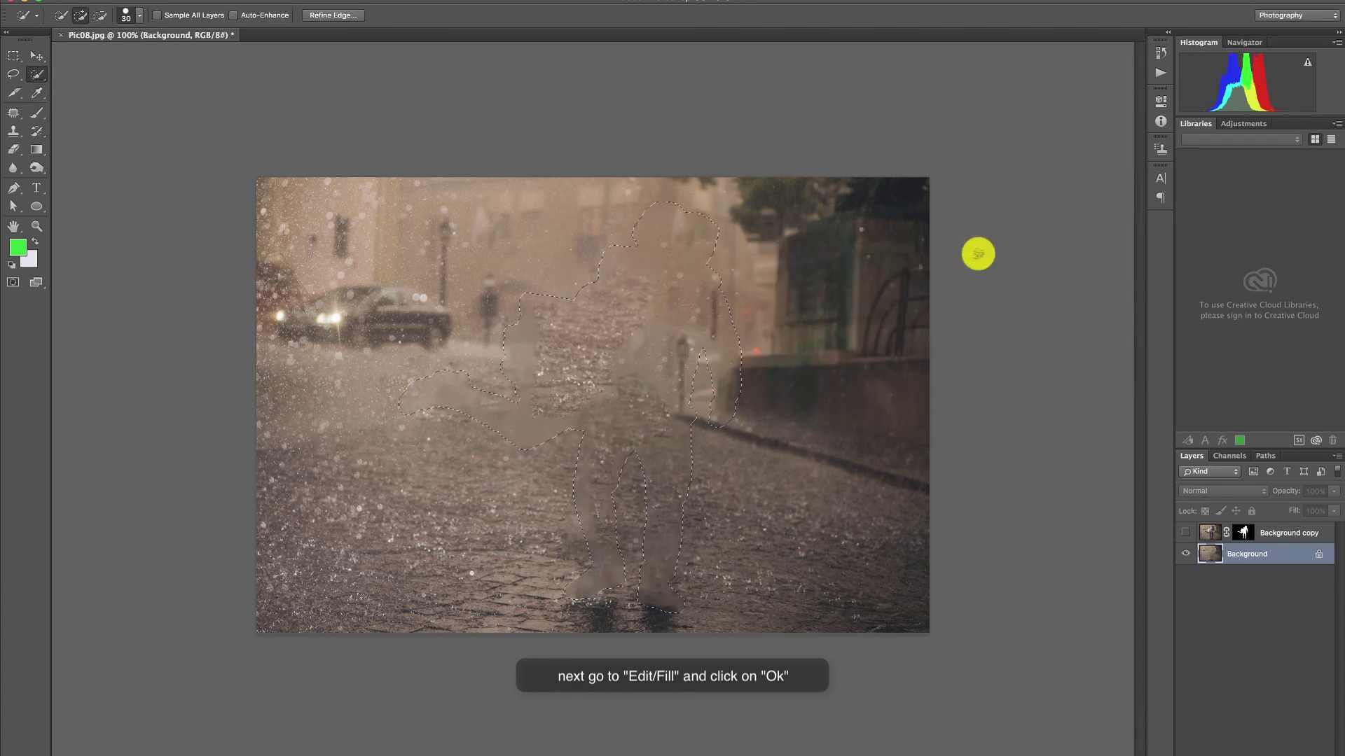
pyautogui.hotkey('ctrl', 'd')
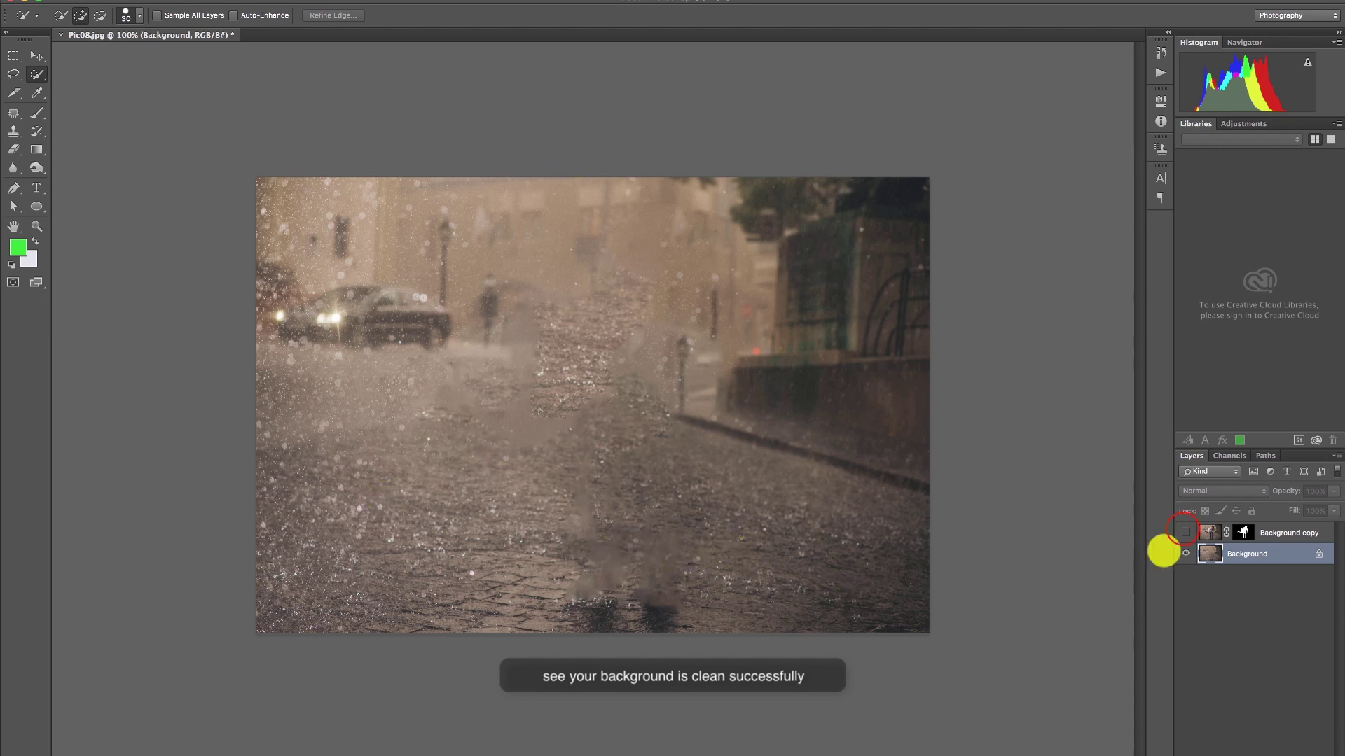
pyautogui.click(1183, 530)
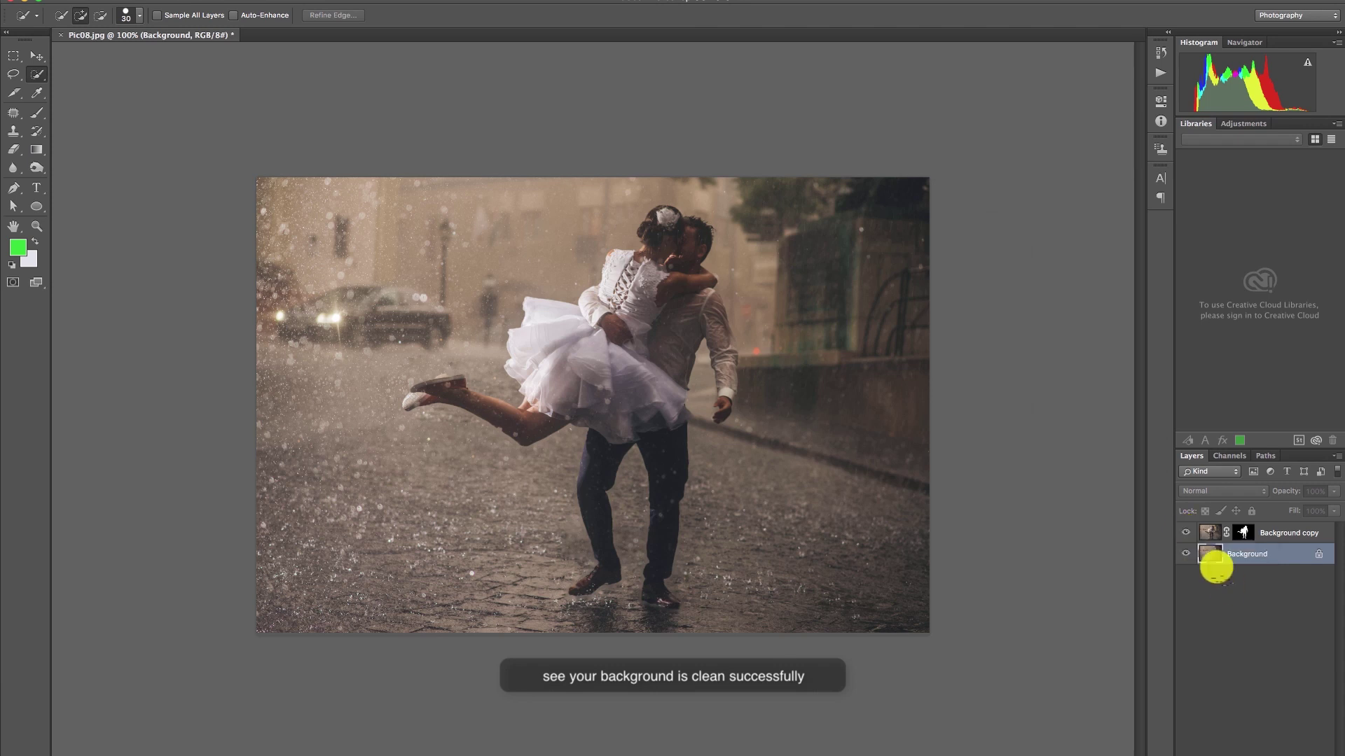
pyautogui.click(1186, 532)
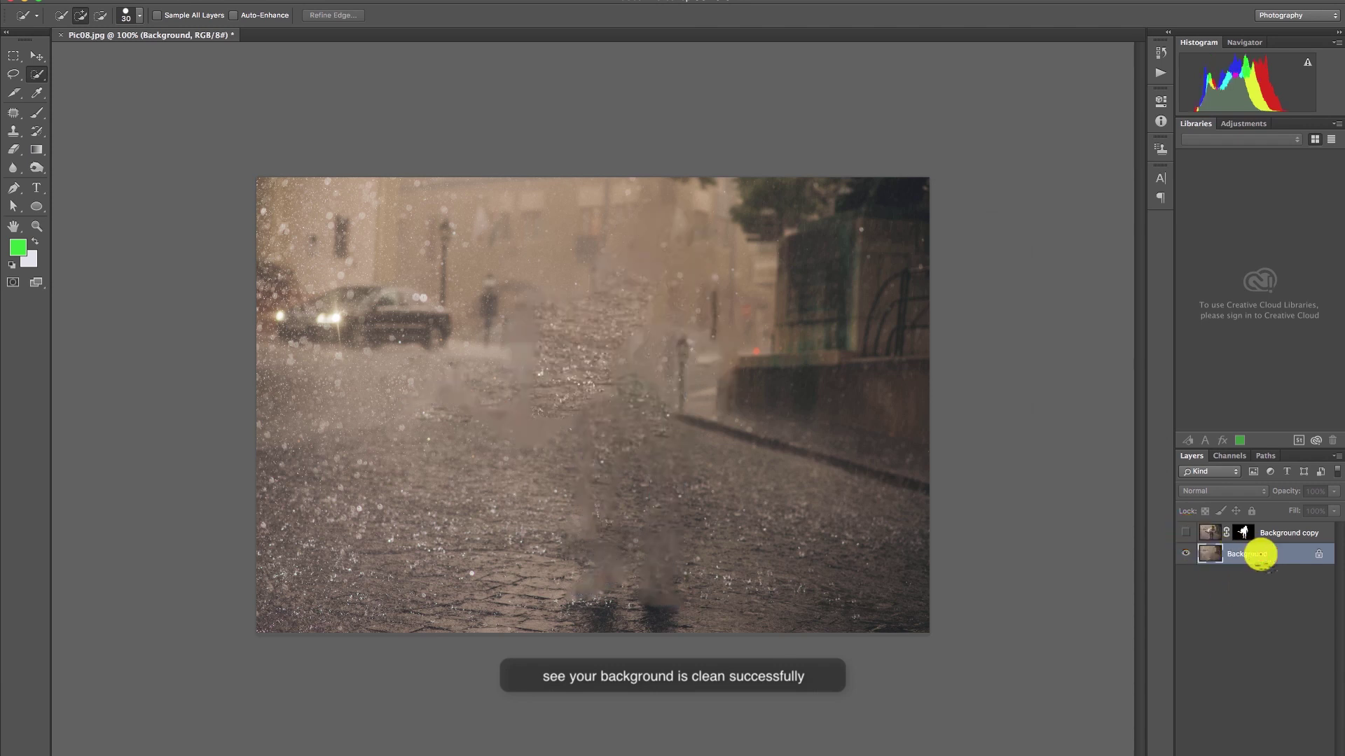
# Save the clean background as the JPEG Pic08_Background.jpg in the For Tutorial folder, at Maximum quality 12 with the Progressive format option
pyautogui.click(122, 0)
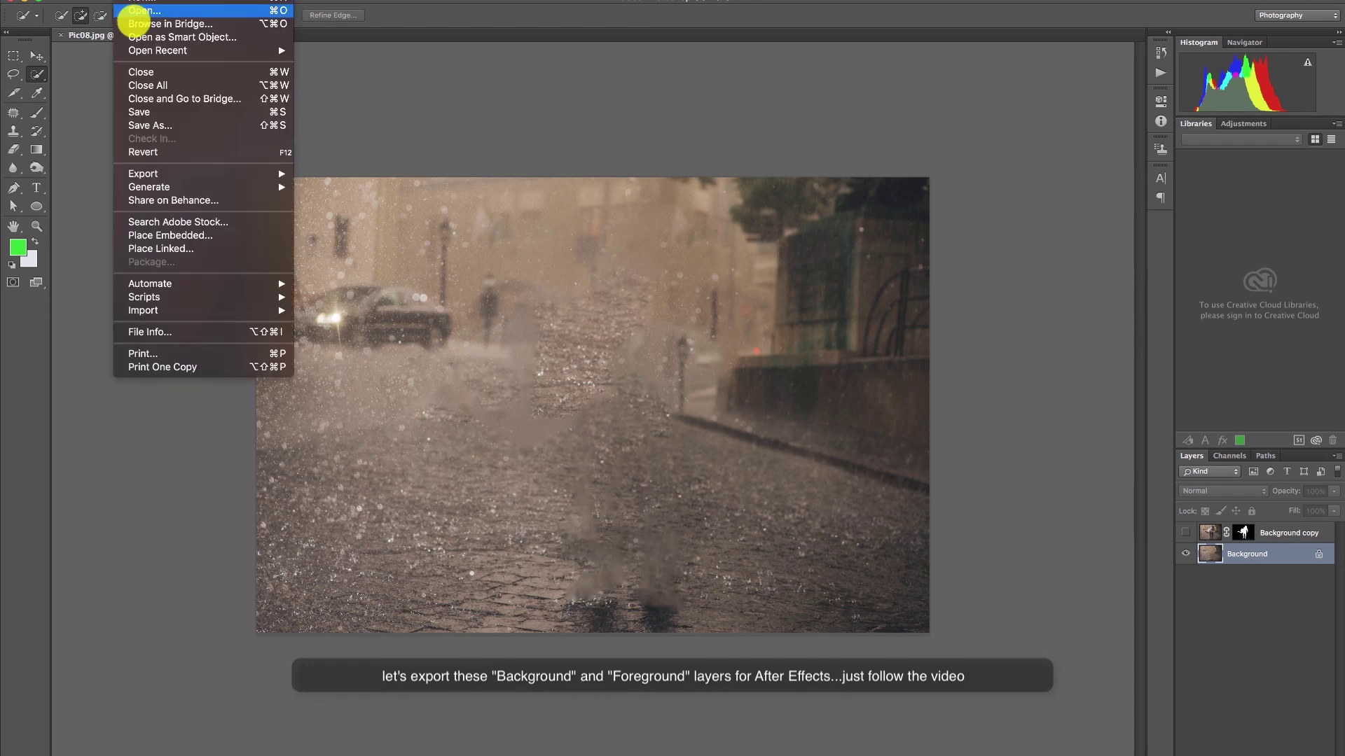
pyautogui.click(142, 126)
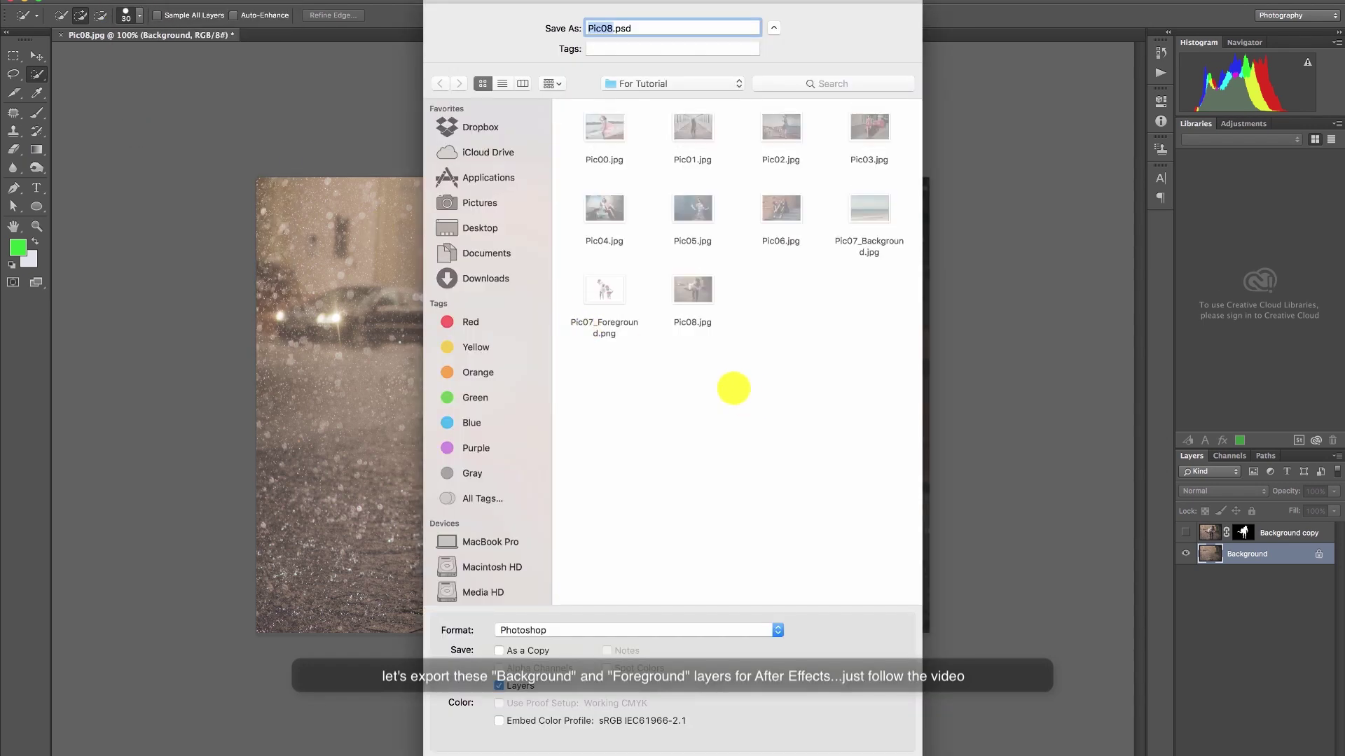
pyautogui.click(645, 630)
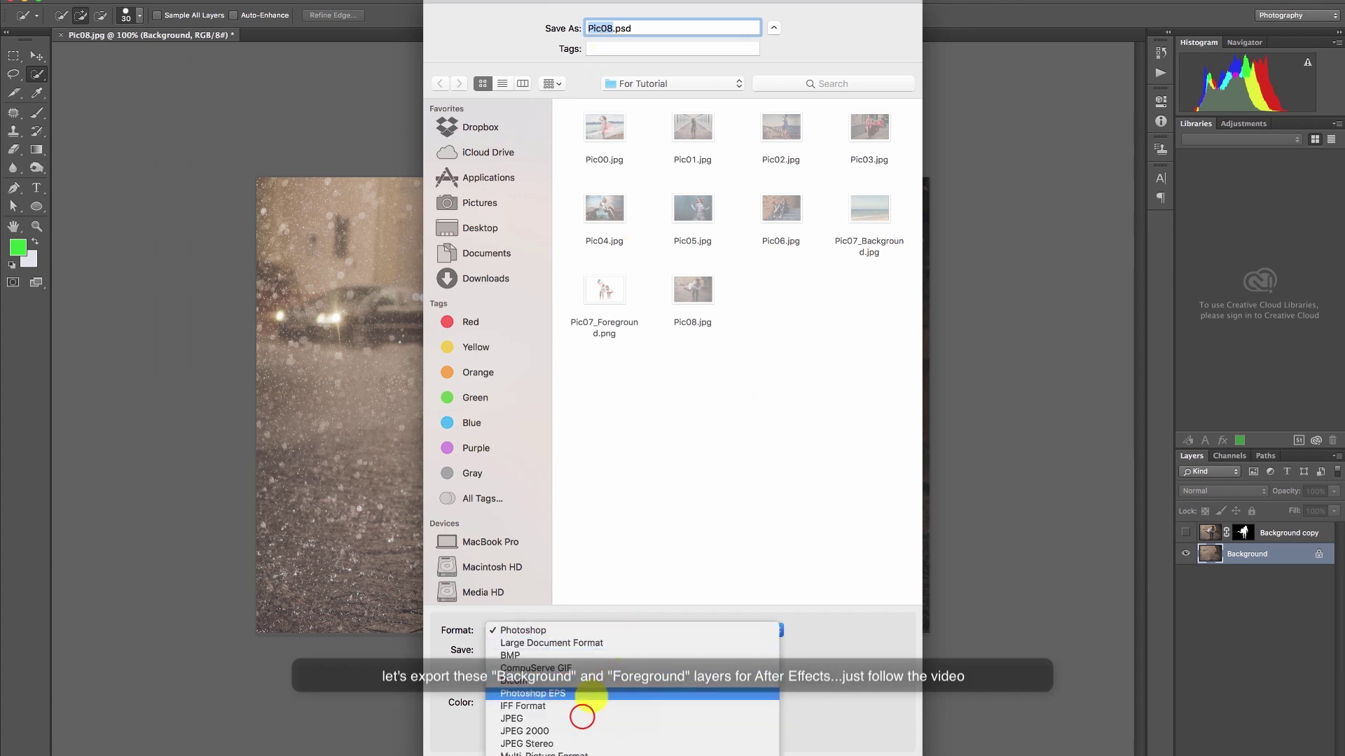
pyautogui.click(582, 718)
pyautogui.click(615, 28)
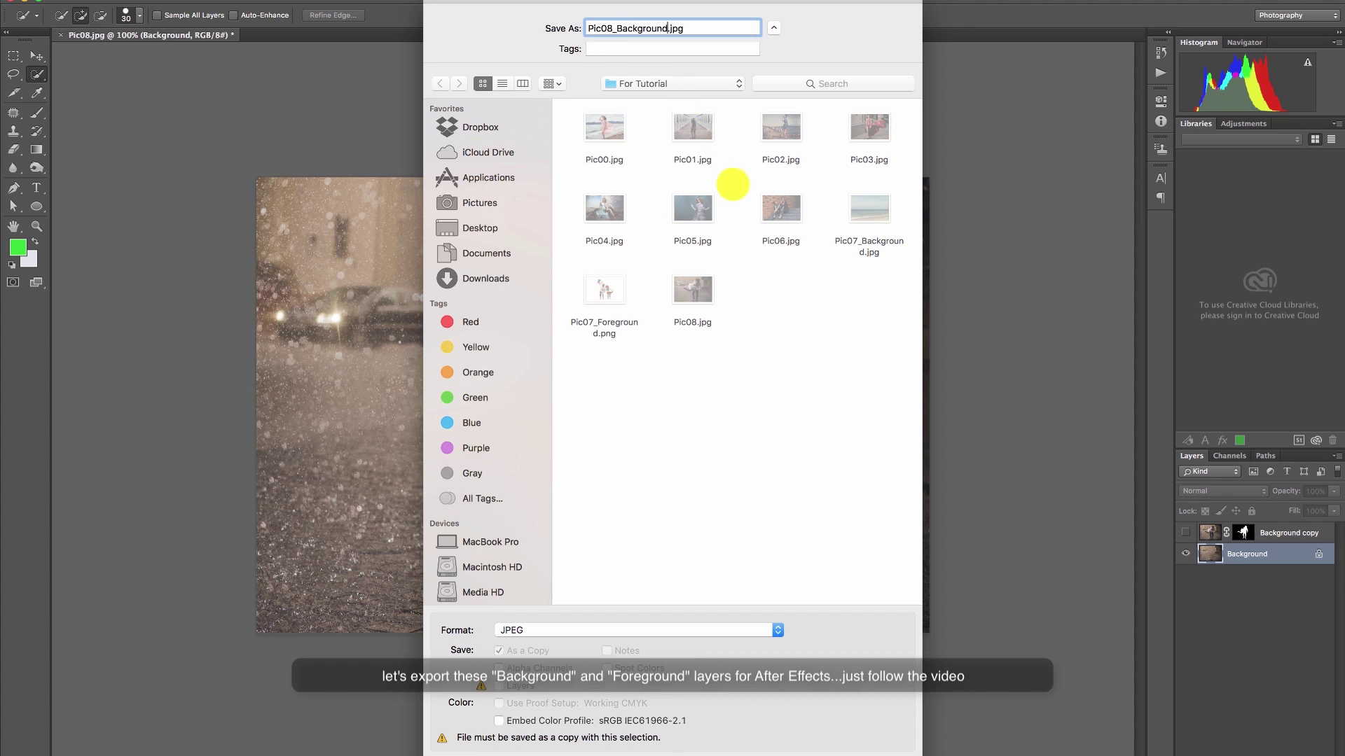
pyautogui.click(885, 753)
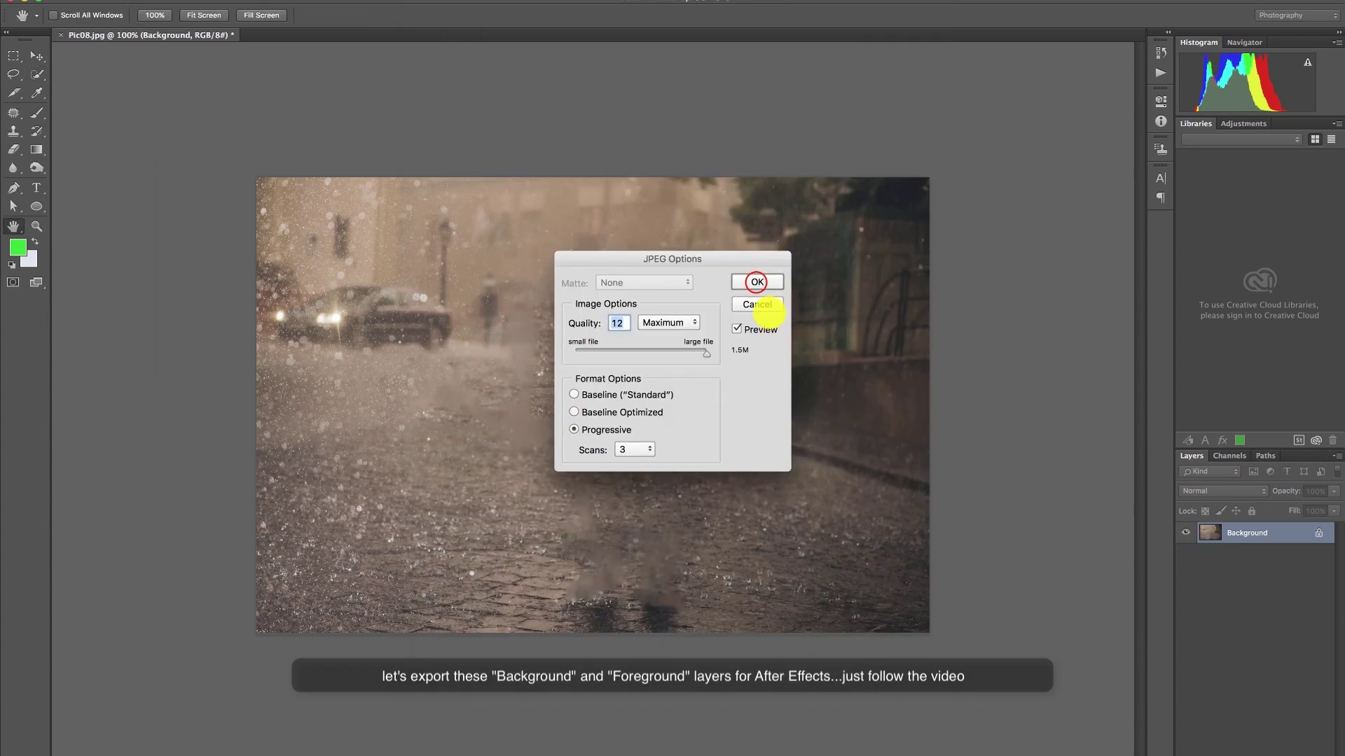
pyautogui.click(756, 276)
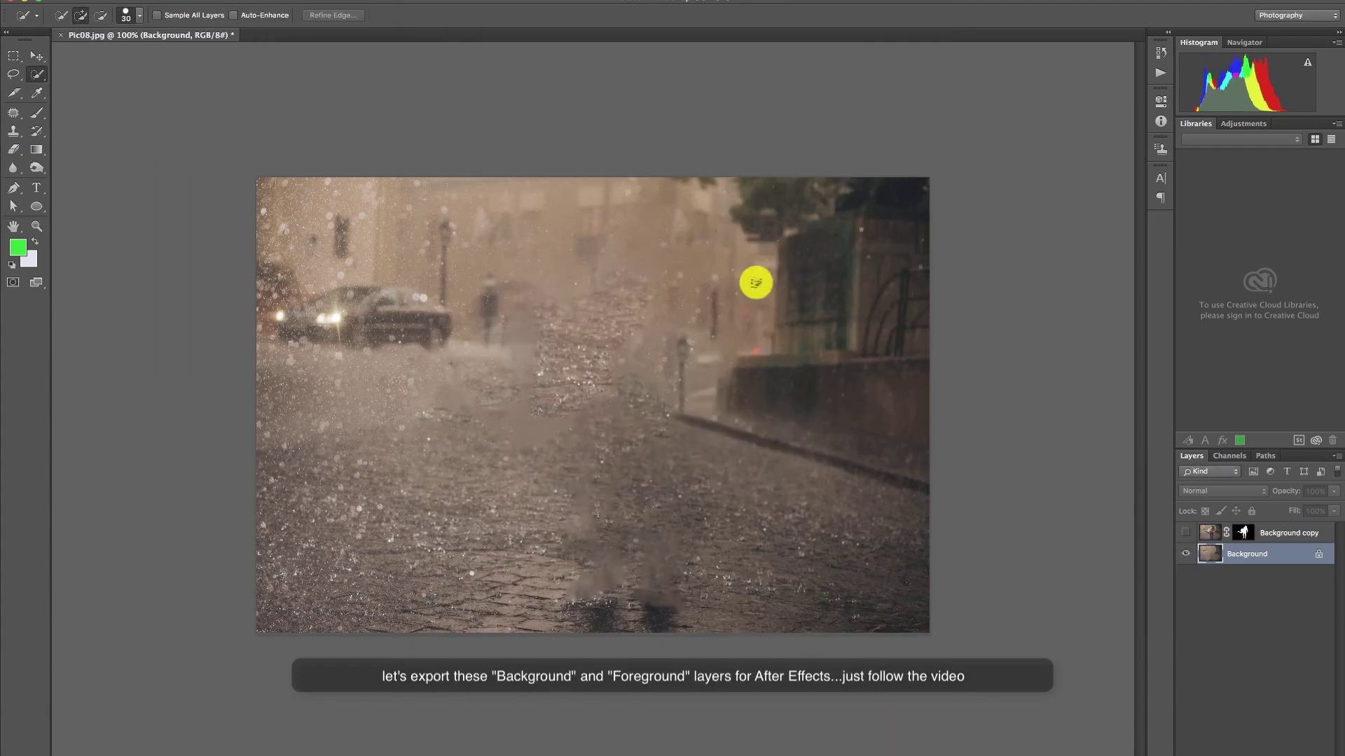
# Show only the Background copy layer with the cut-out couple and save it as the PNG Pic08_Foreground.png in the For Tutorial folder
pyautogui.click(1186, 553)
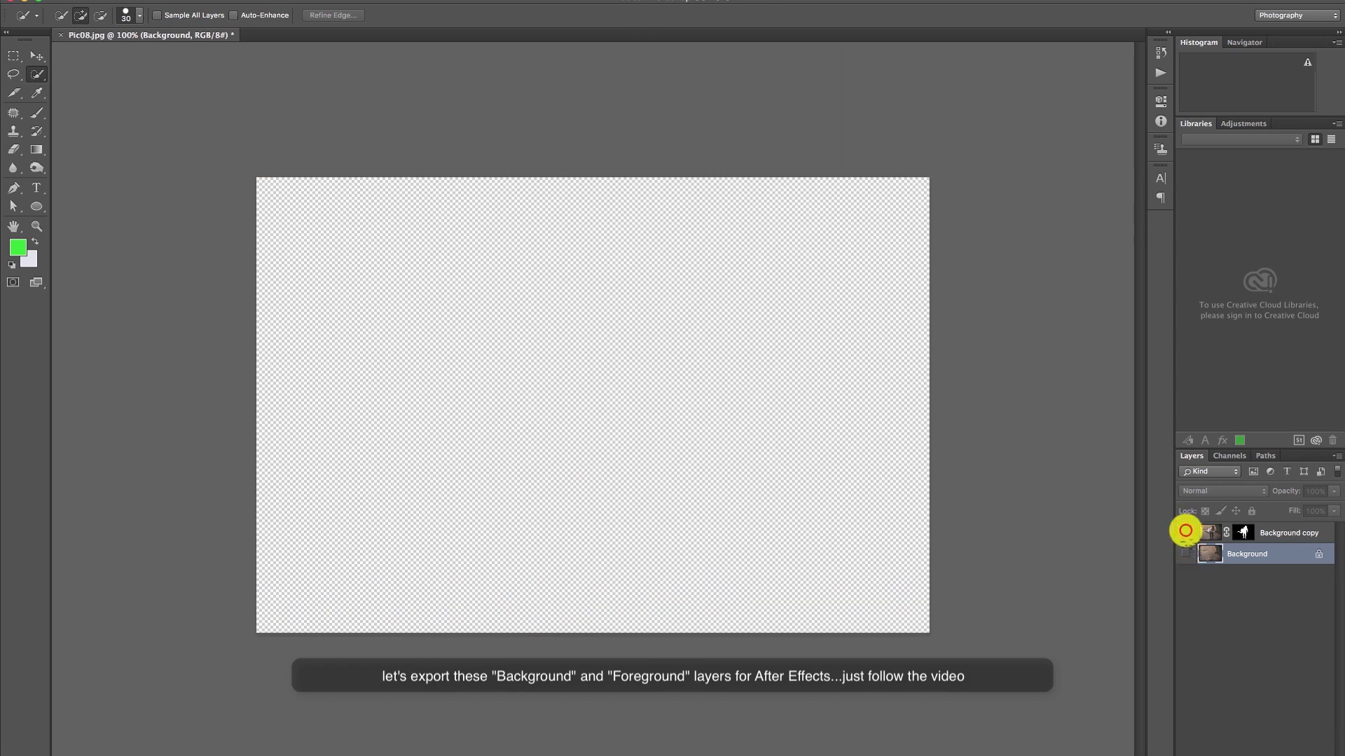
pyautogui.click(1185, 533)
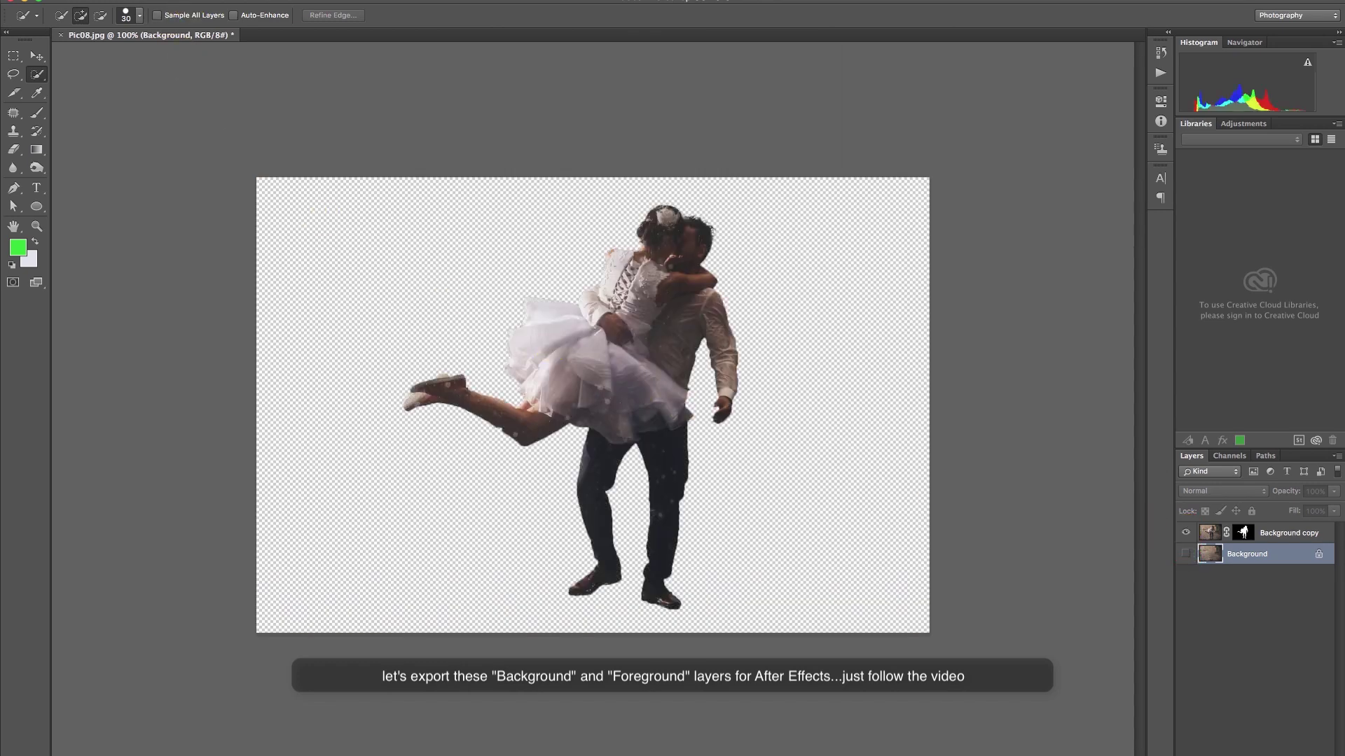
pyautogui.click(125, 1)
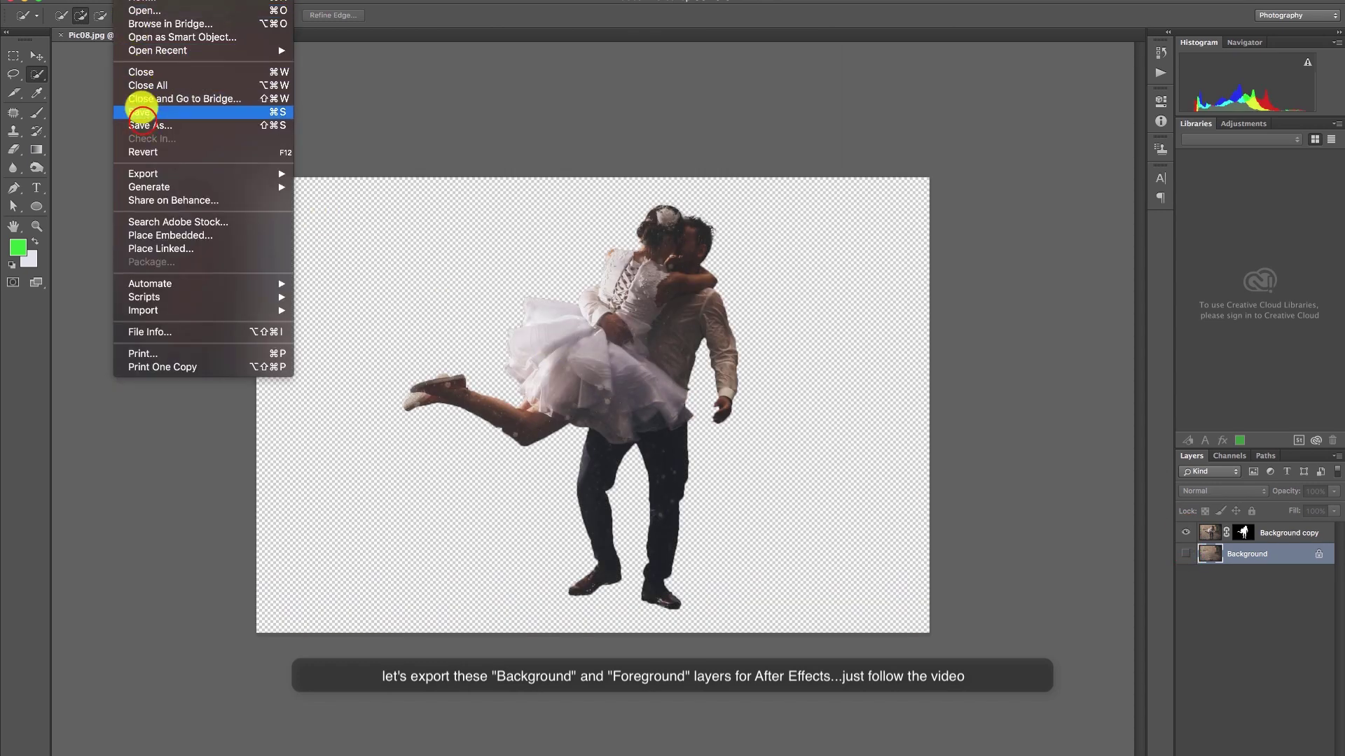
pyautogui.click(140, 124)
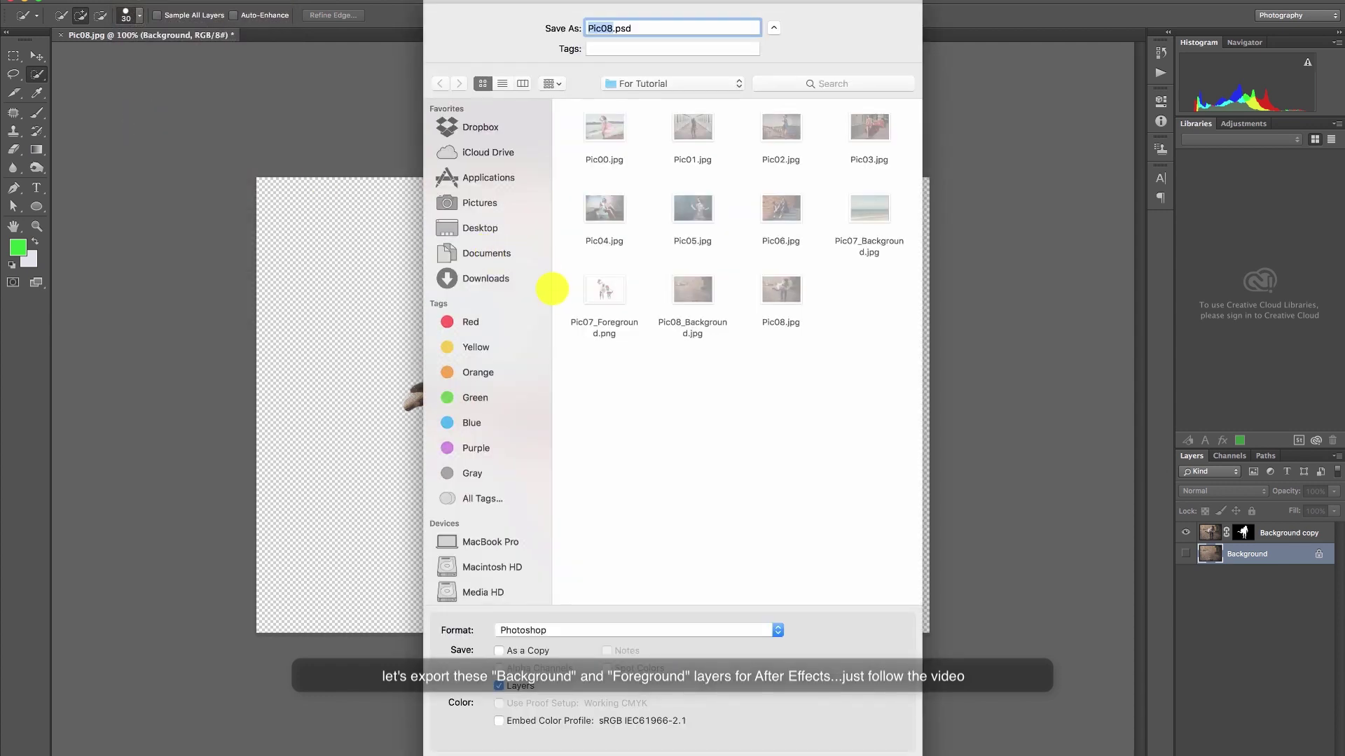
pyautogui.click(621, 628)
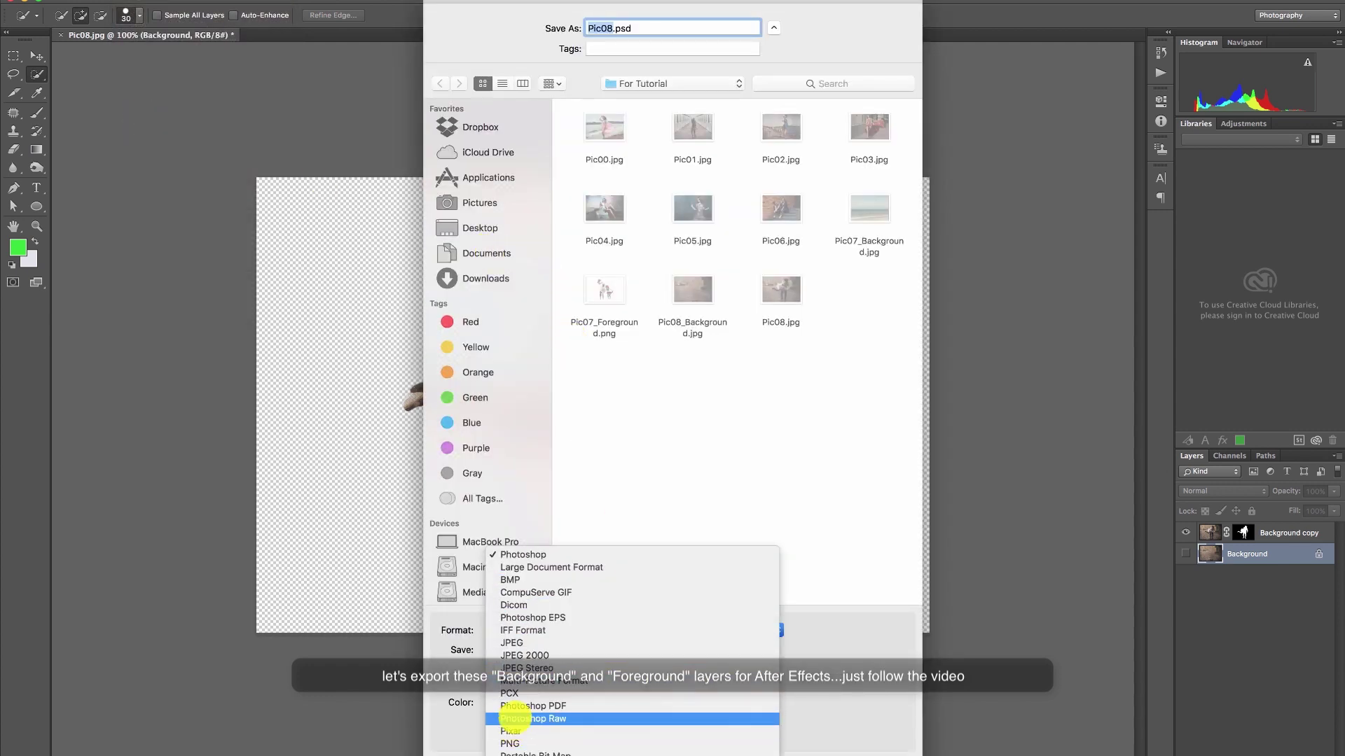
pyautogui.click(519, 743)
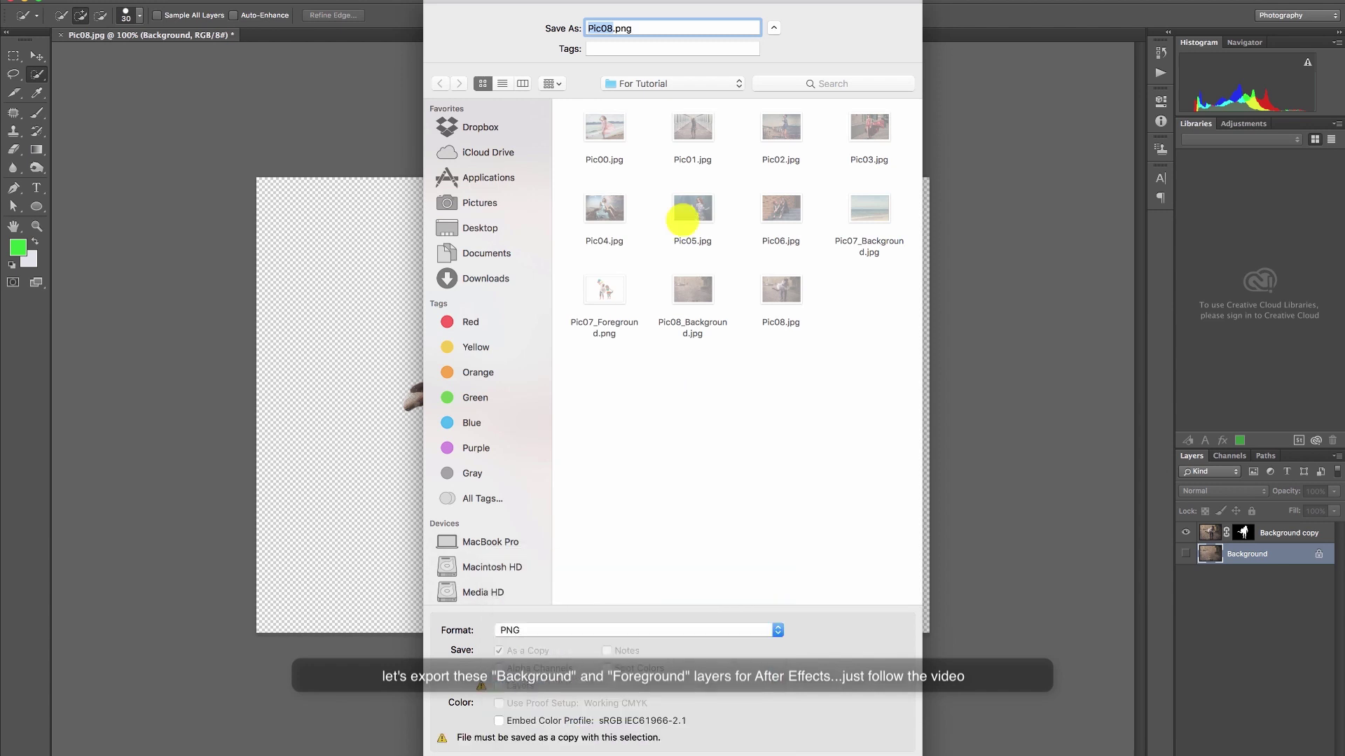
pyautogui.click(611, 28)
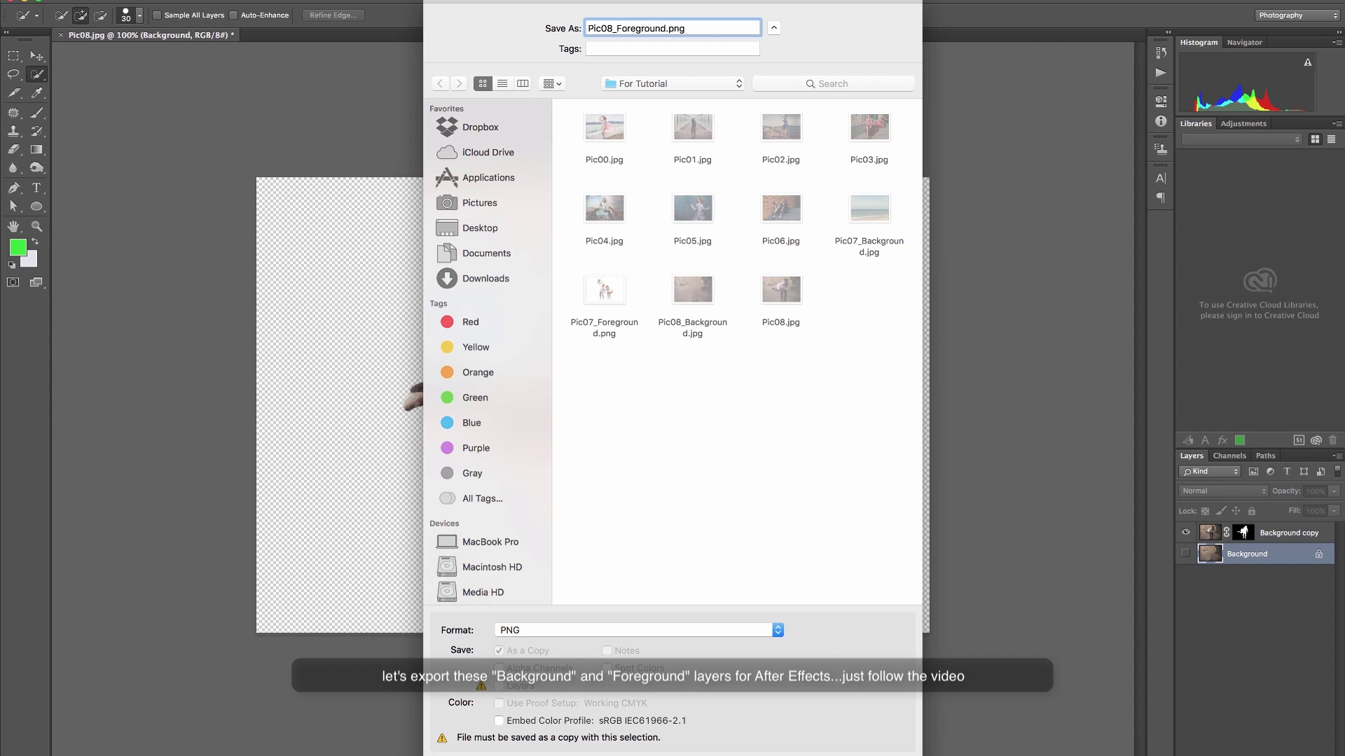
pyautogui.click(894, 748)
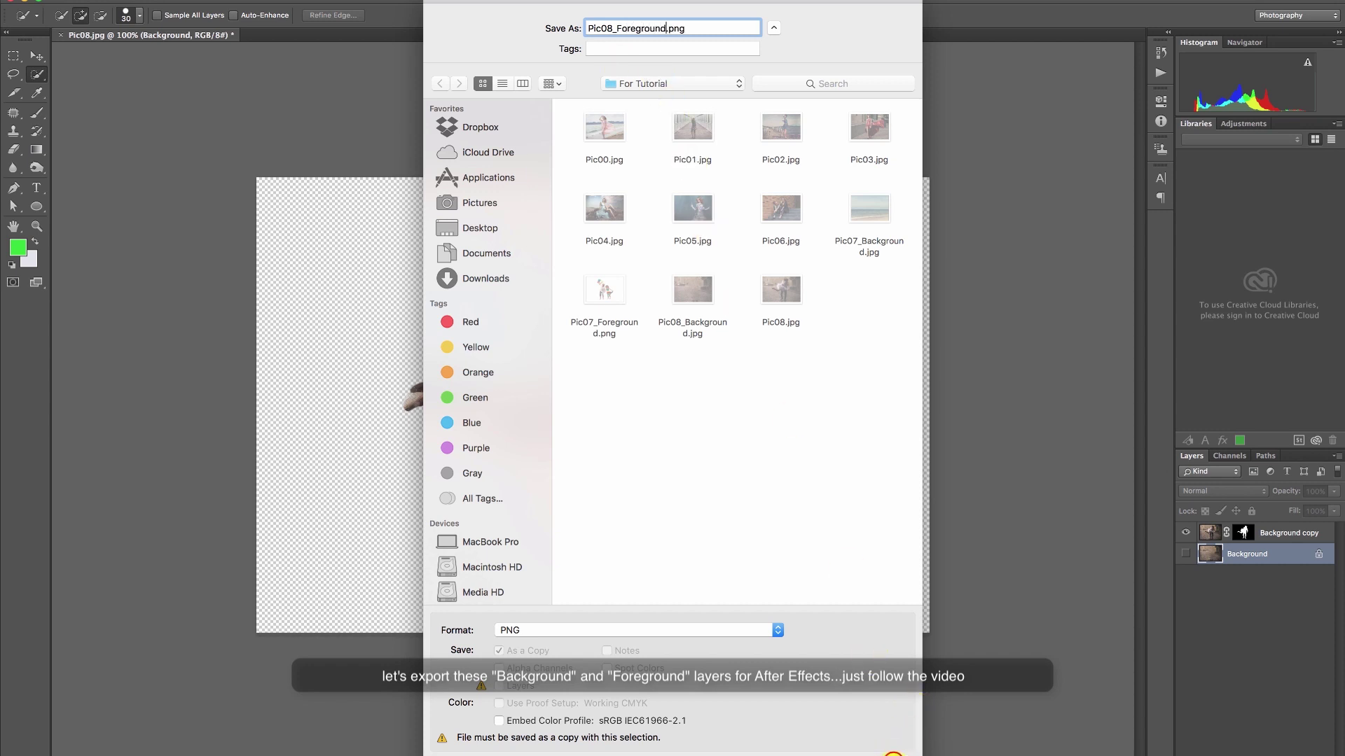